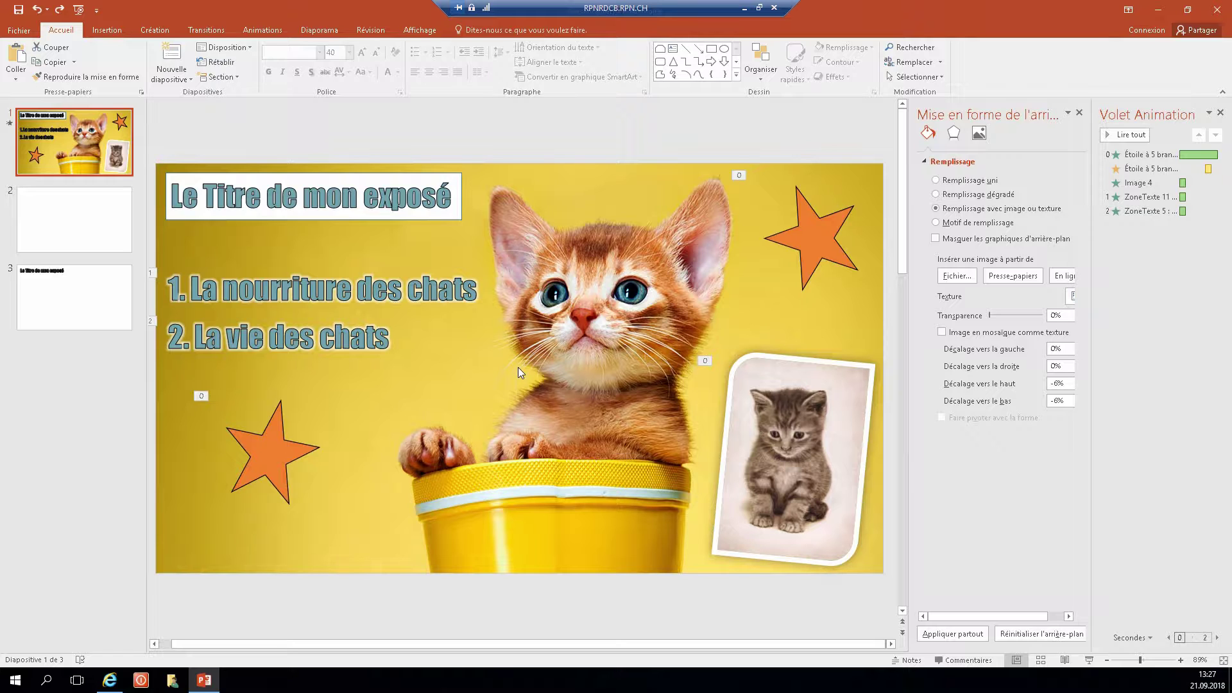
Copy blank slide 2 and paste it as slide 3, then return to the kitten title slide.
{"action": "left_click", "coordinate": [80, 217]}
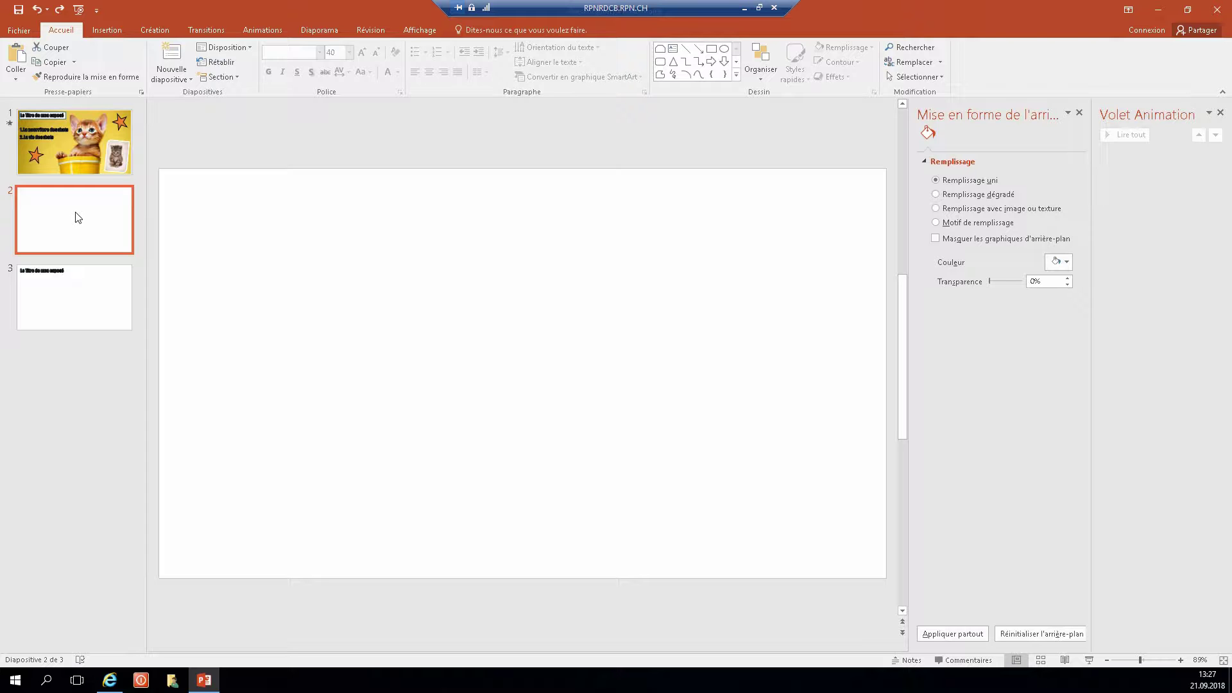
{"action": "right_click", "coordinate": [78, 217]}
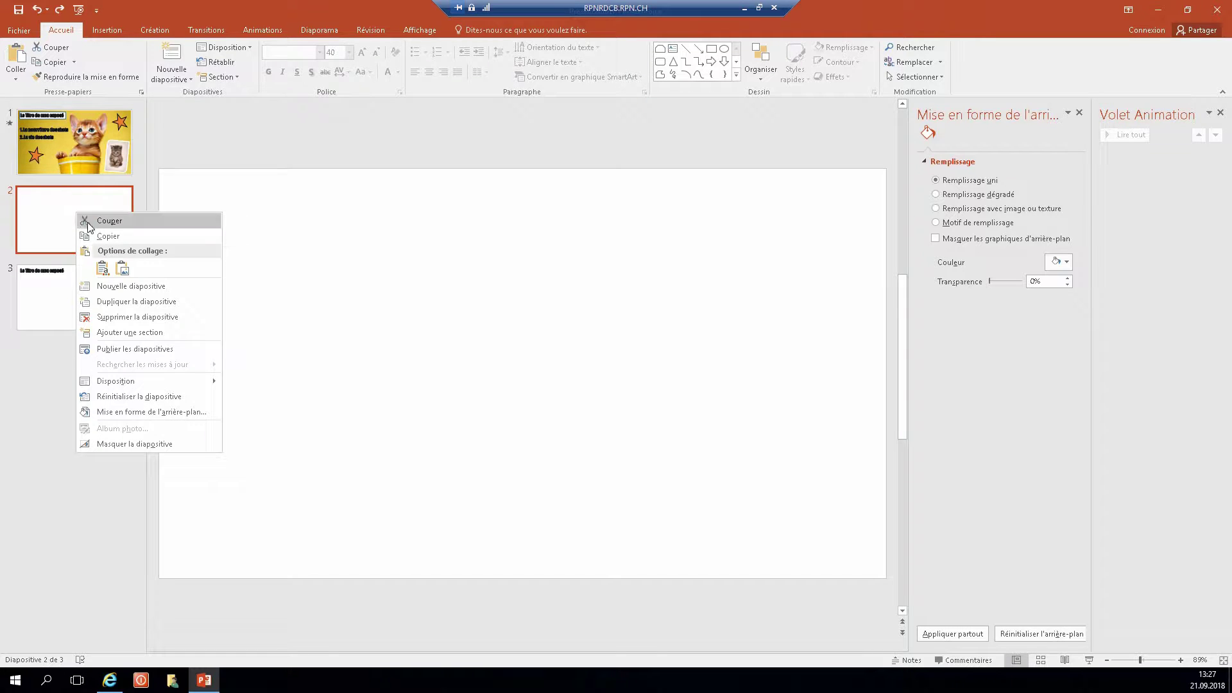
{"action": "left_click", "coordinate": [97, 238]}
{"action": "left_click", "coordinate": [90, 258]}
{"action": "right_click", "coordinate": [90, 259]}
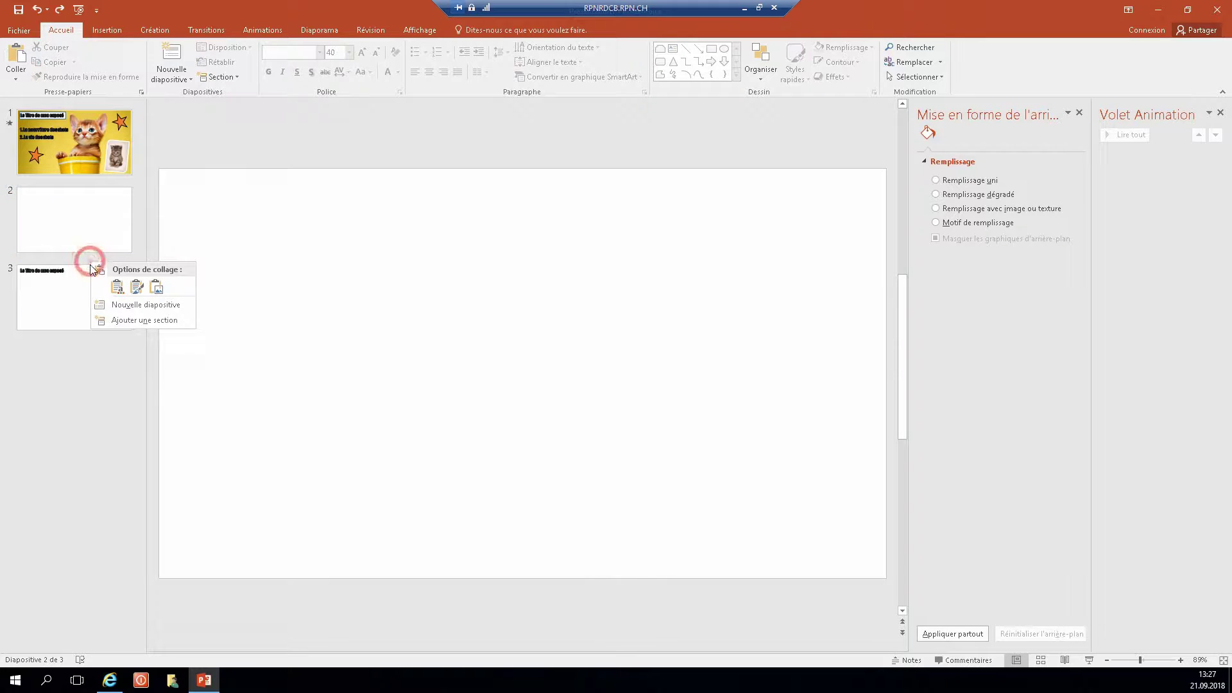
{"action": "left_click", "coordinate": [137, 288]}
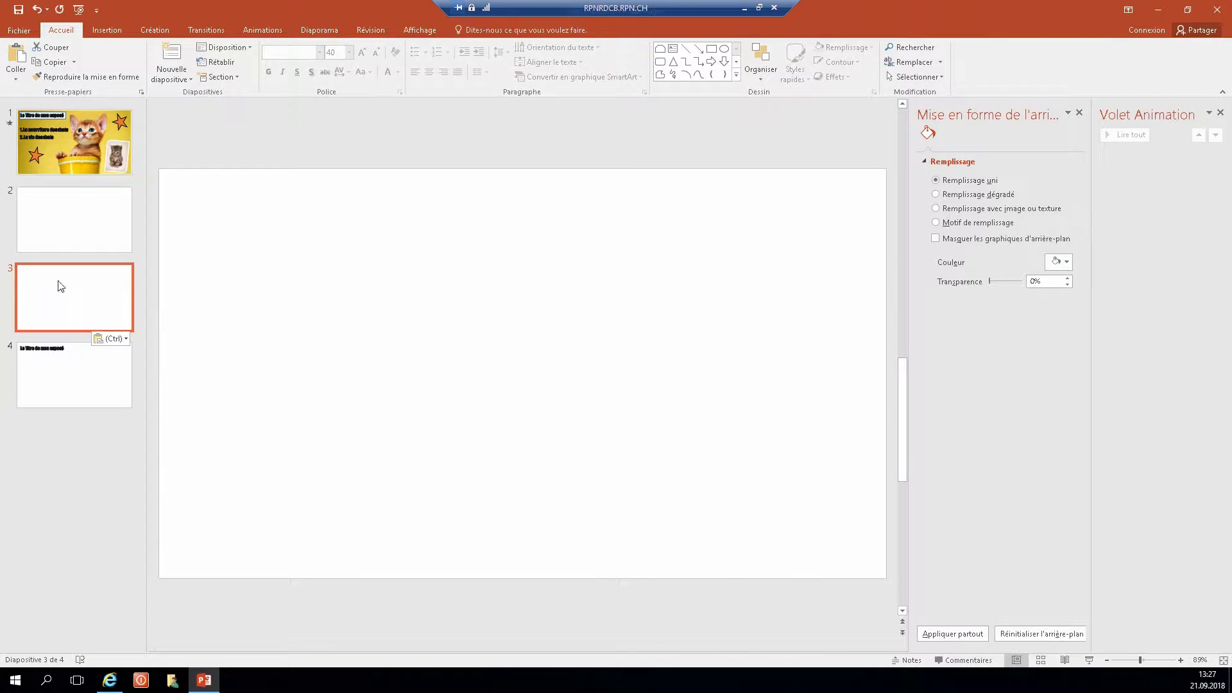
{"action": "left_click", "coordinate": [84, 230]}
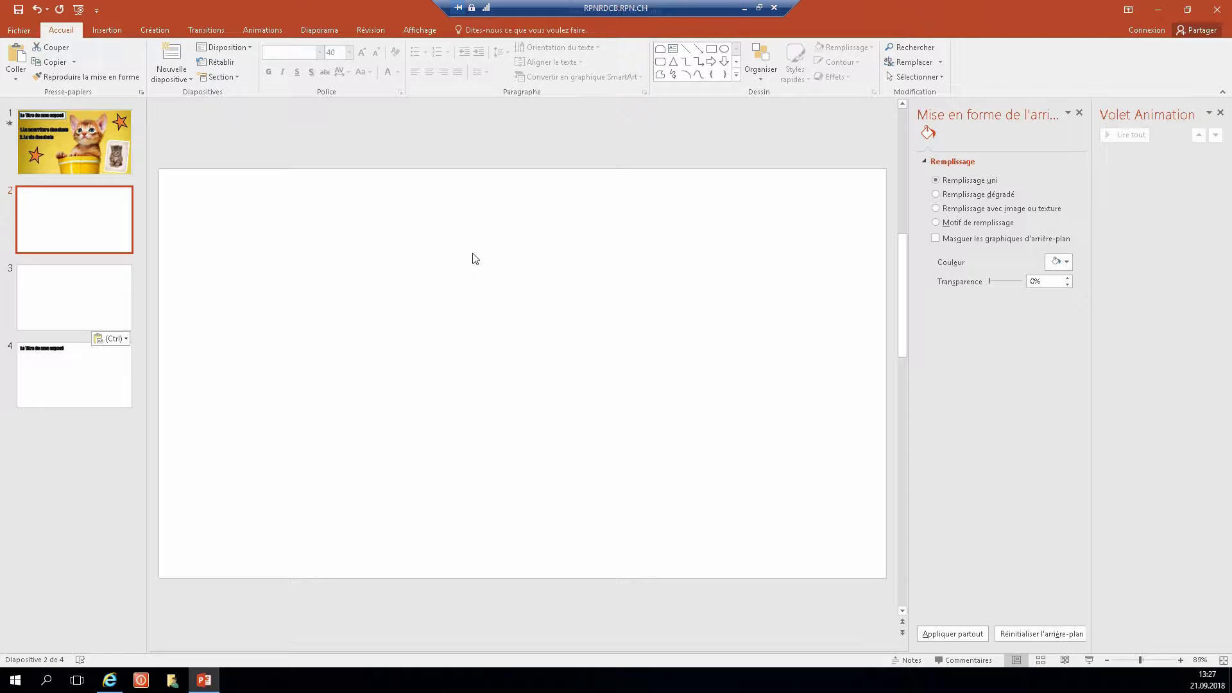
{"action": "left_click", "coordinate": [94, 141]}
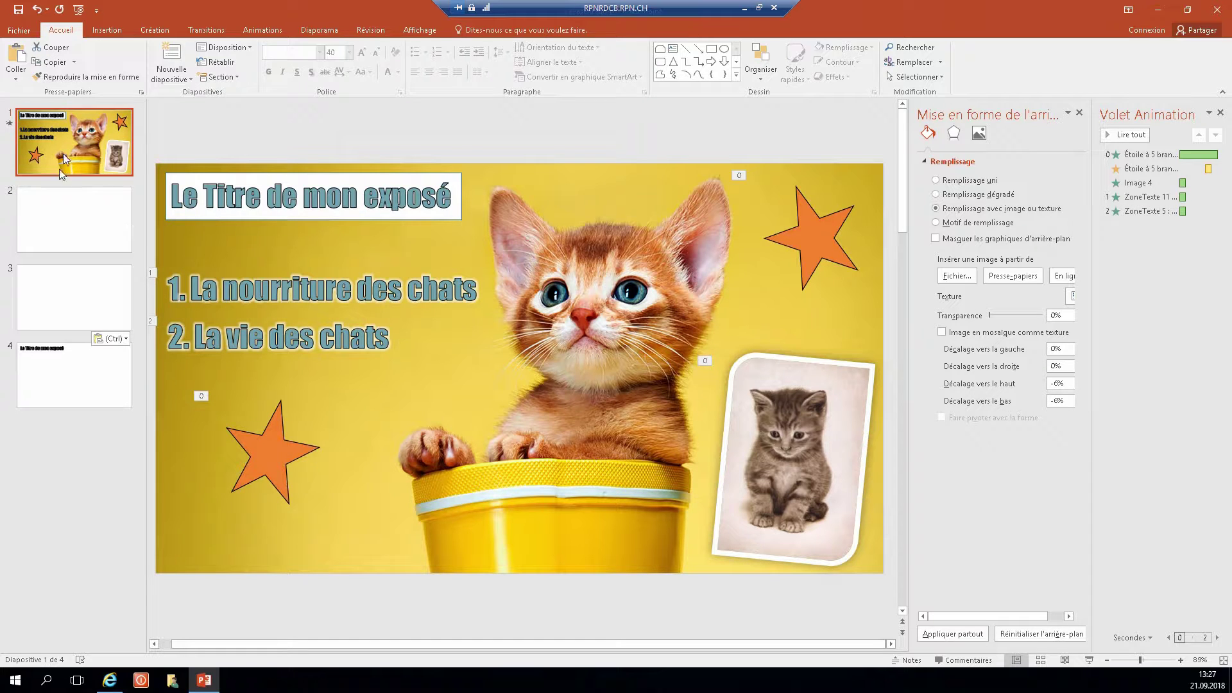
{"action": "right_click", "coordinate": [367, 513]}
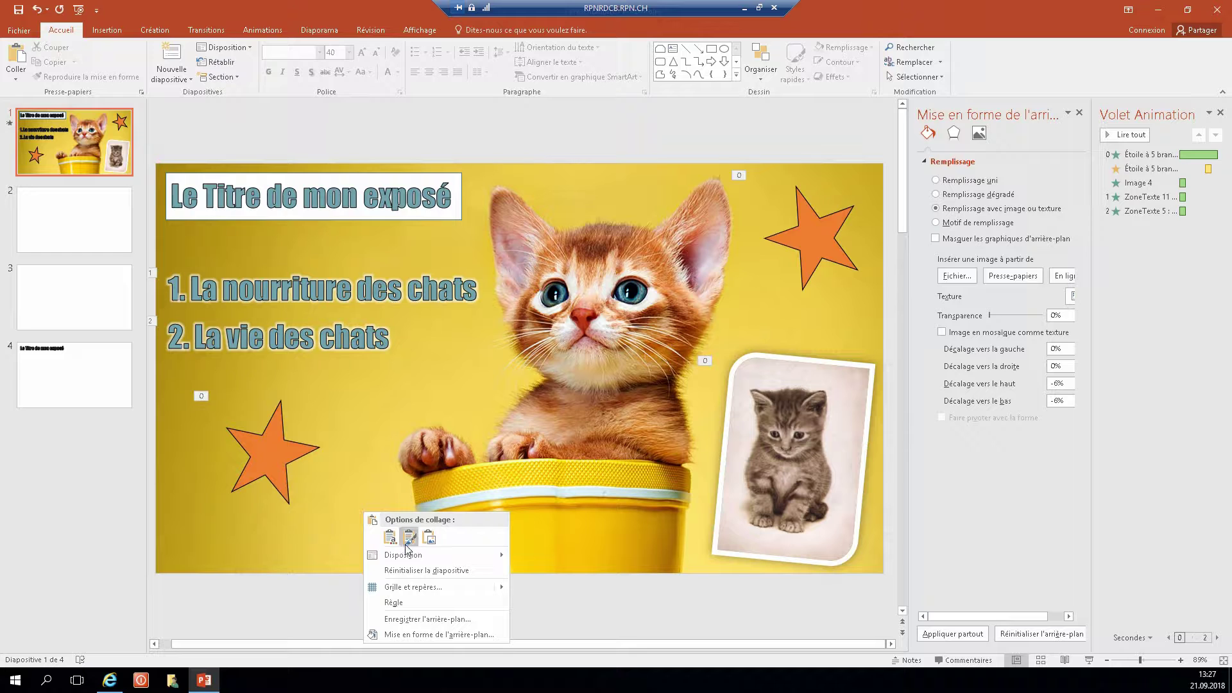
{"action": "left_click", "coordinate": [423, 635]}
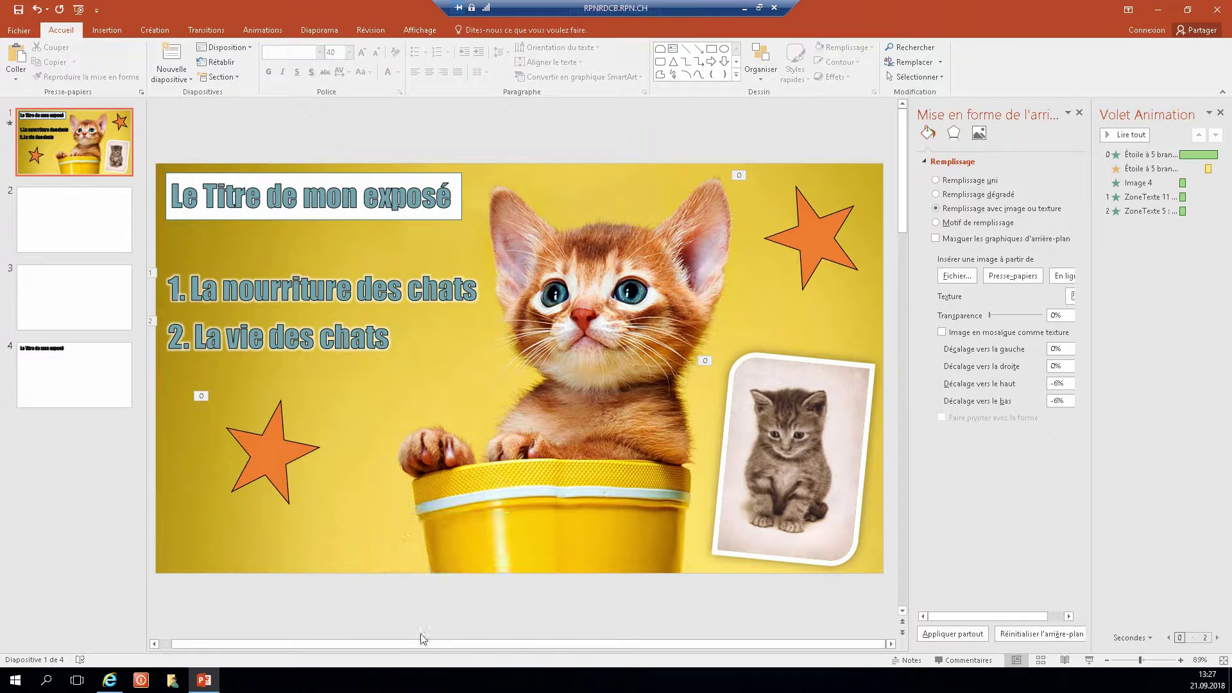
{"action": "left_click", "coordinate": [950, 636]}
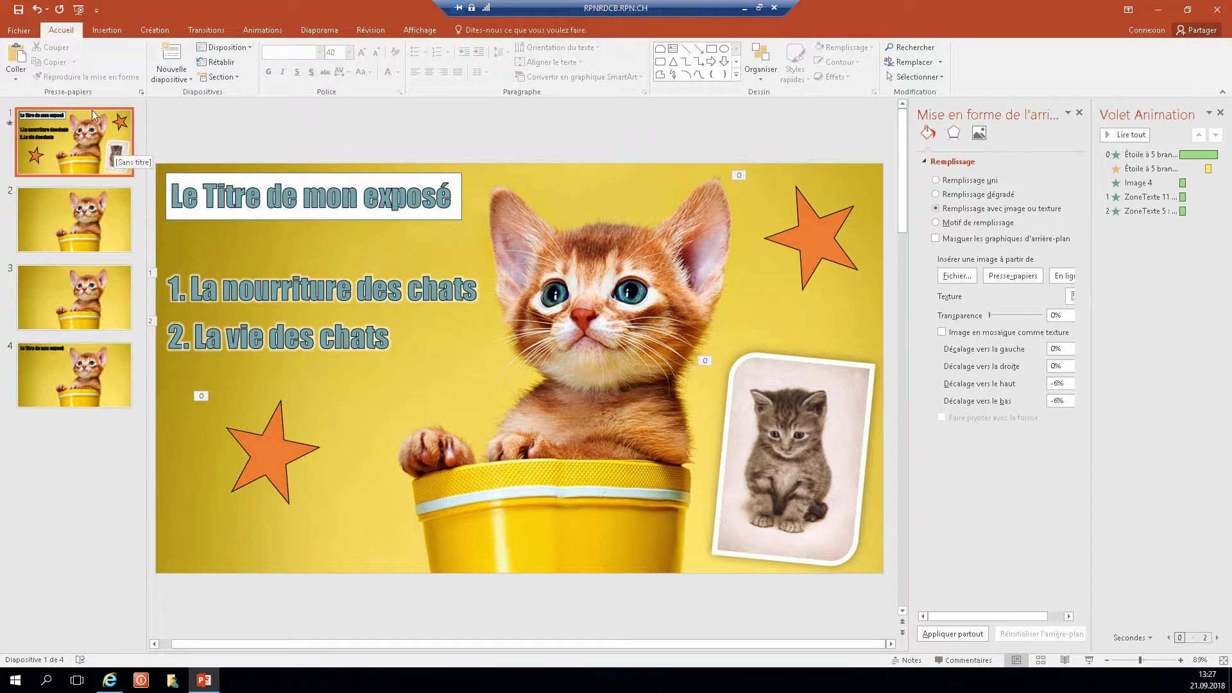
{"action": "left_click", "coordinate": [37, 10]}
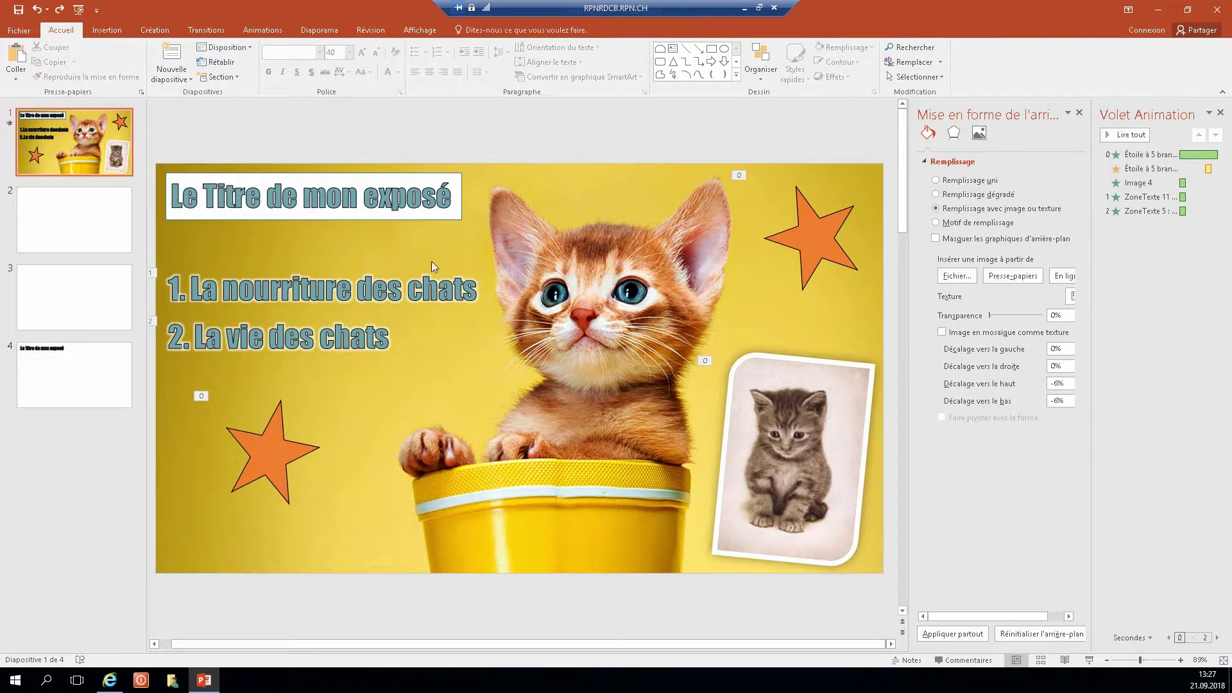
{"action": "left_click", "coordinate": [221, 291]}
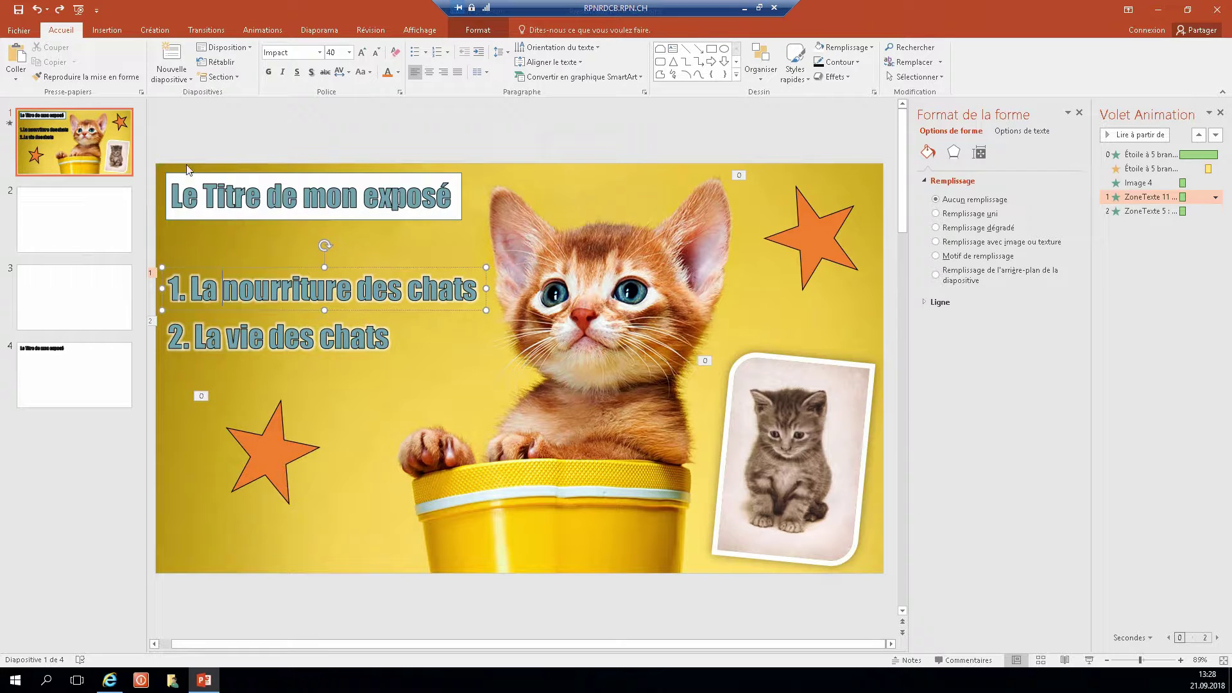
{"action": "left_click_drag", "start_coordinate": [152, 151], "coordinate": [479, 232]}
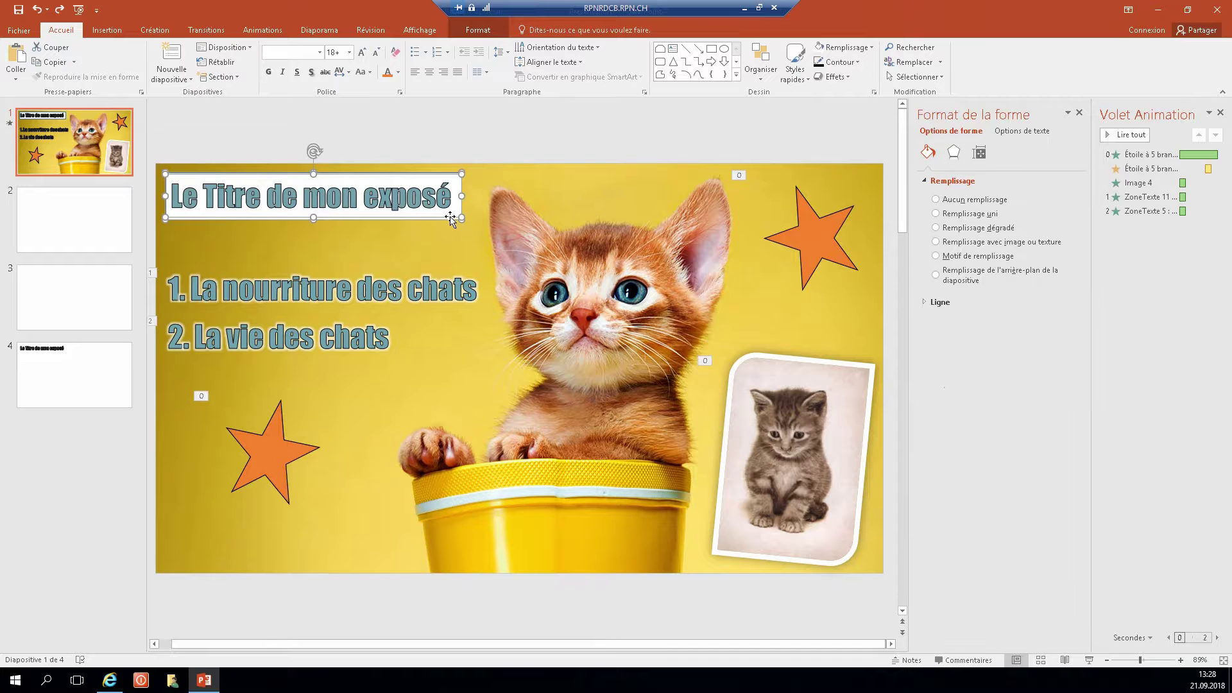
{"action": "right_click", "coordinate": [450, 216]}
{"action": "left_click", "coordinate": [468, 237]}
{"action": "left_click", "coordinate": [158, 144]}
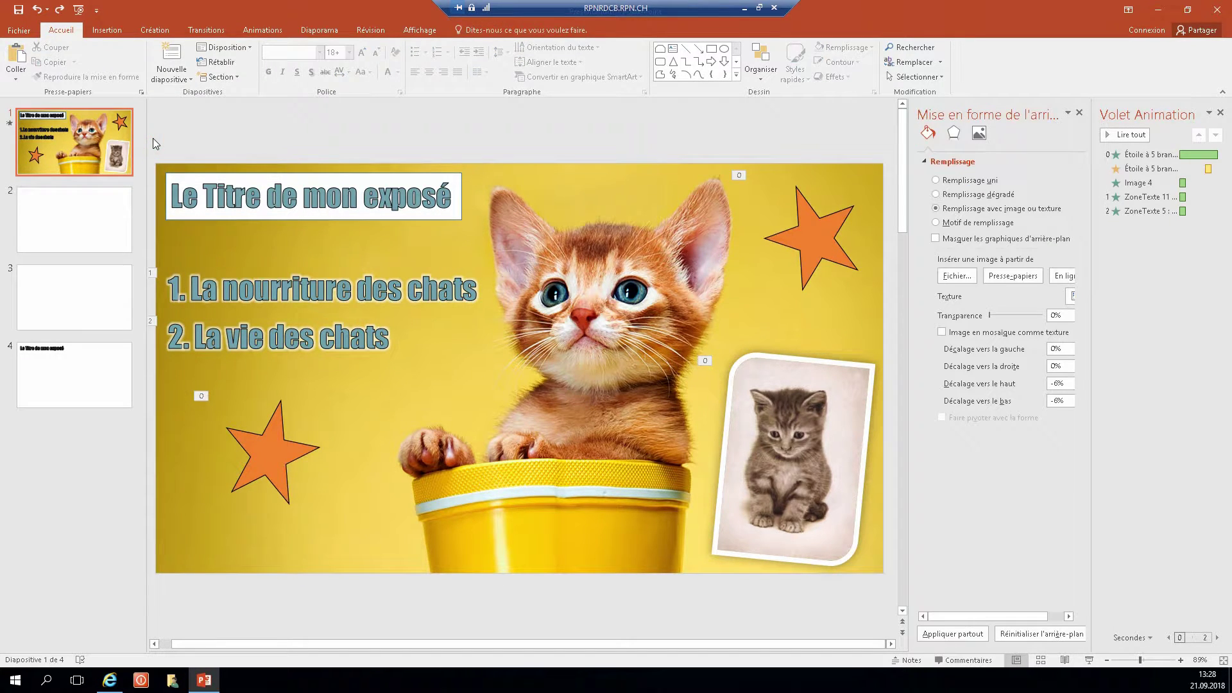
{"action": "left_click_drag", "start_coordinate": [162, 148], "coordinate": [480, 244]}
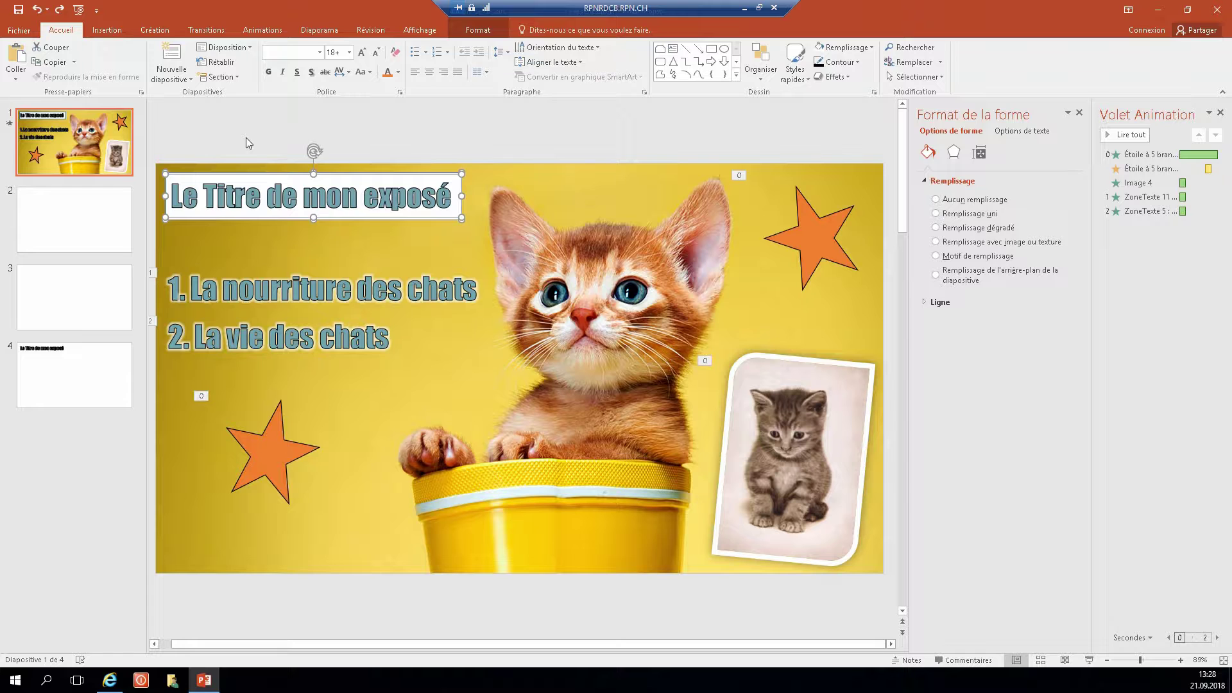
{"action": "left_click", "coordinate": [245, 196]}
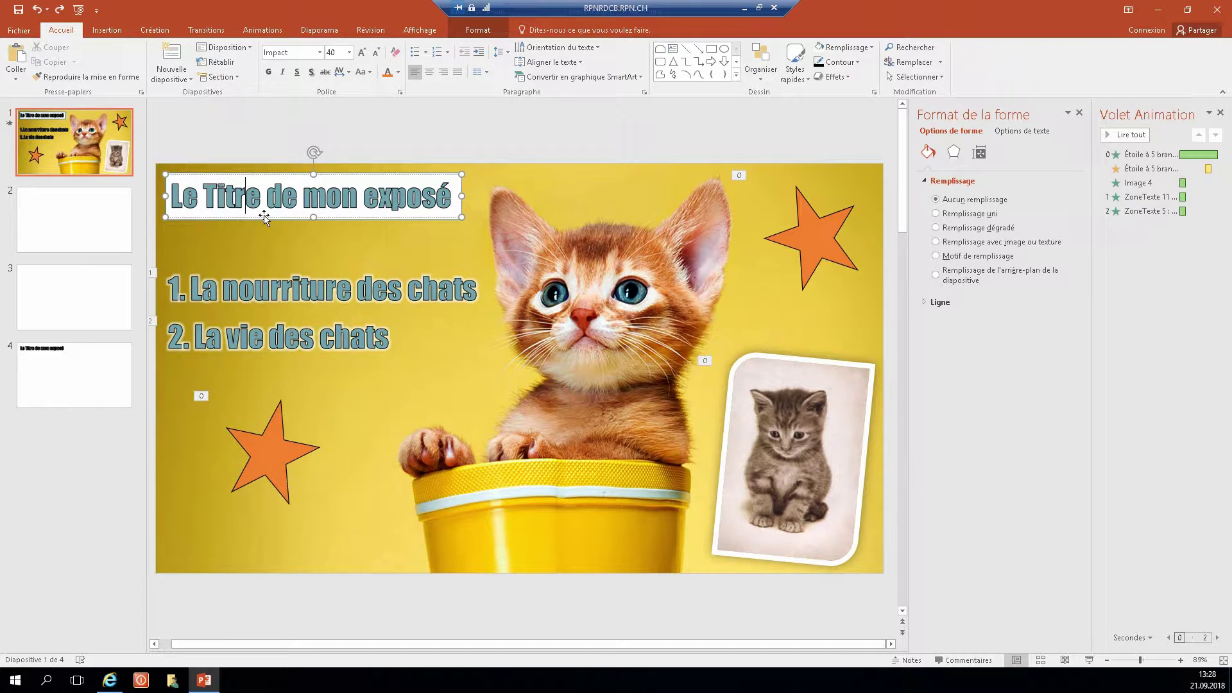
{"action": "left_click_drag", "start_coordinate": [264, 218], "coordinate": [272, 262]}
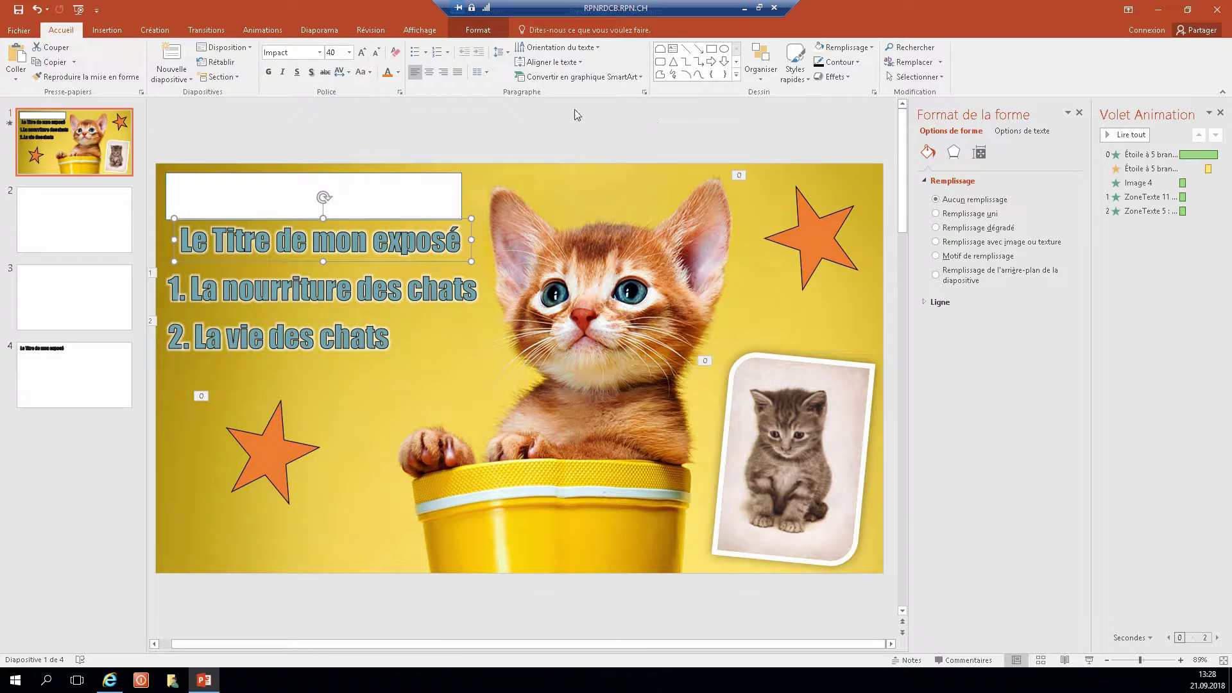
{"action": "left_click", "coordinate": [846, 47]}
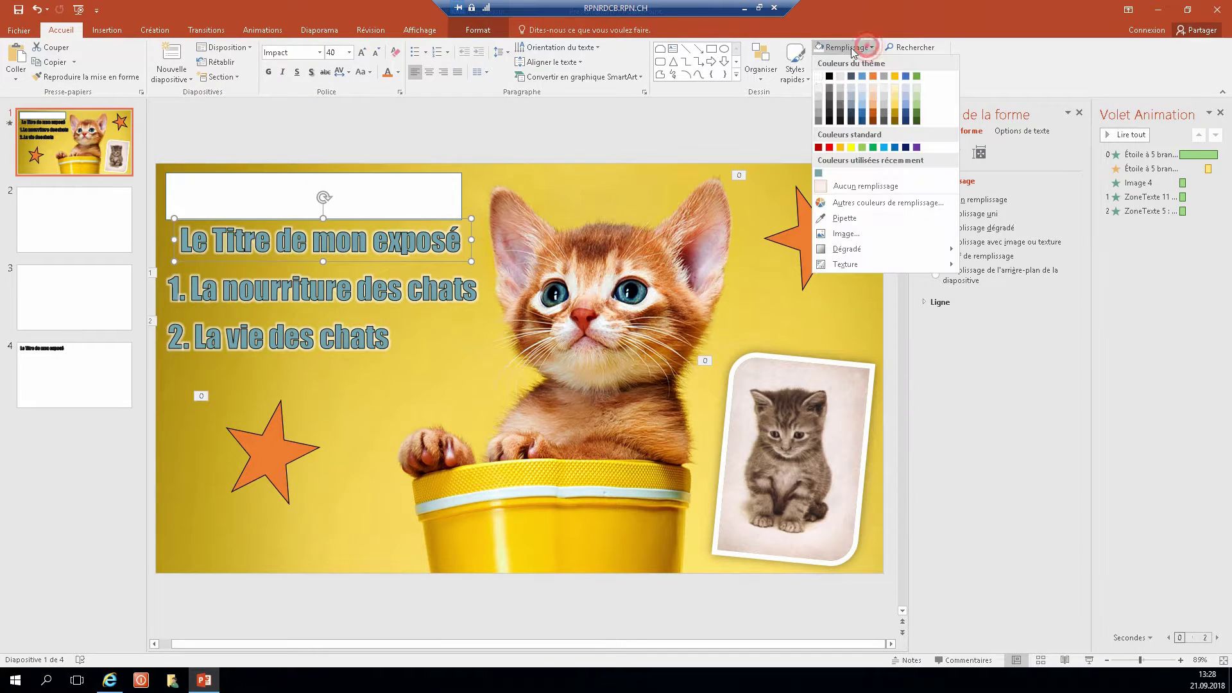
{"action": "left_click", "coordinate": [819, 76]}
{"action": "left_click", "coordinate": [509, 101]}
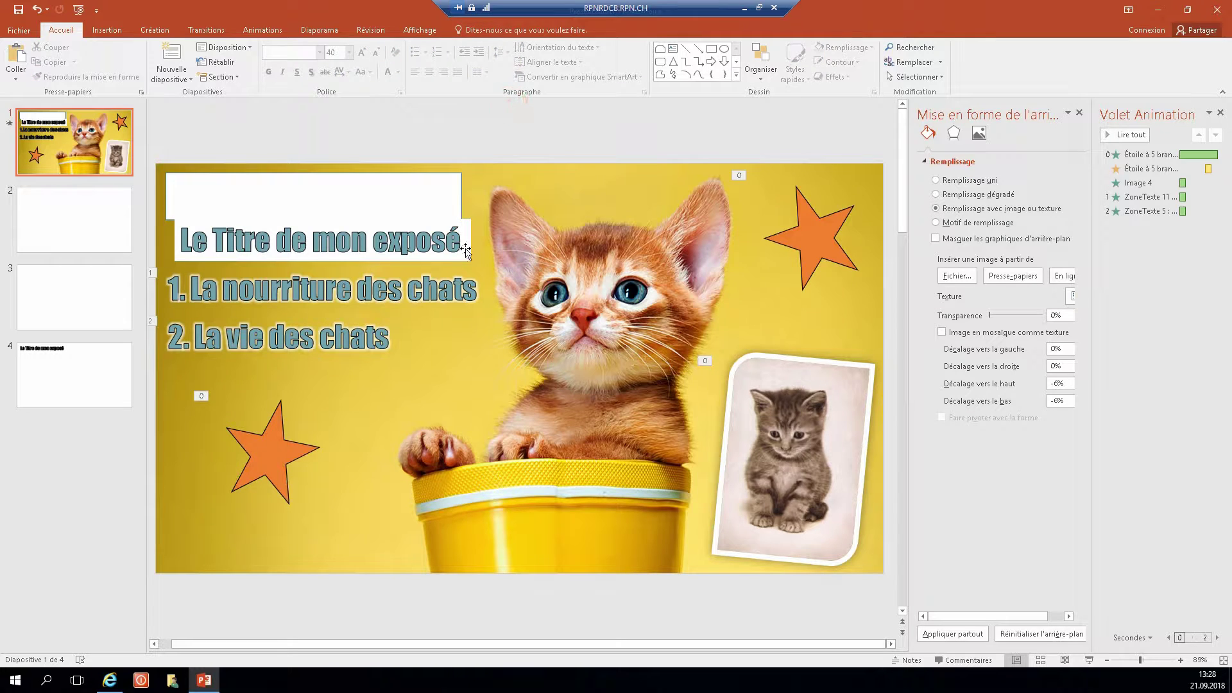
{"action": "left_click", "coordinate": [464, 243]}
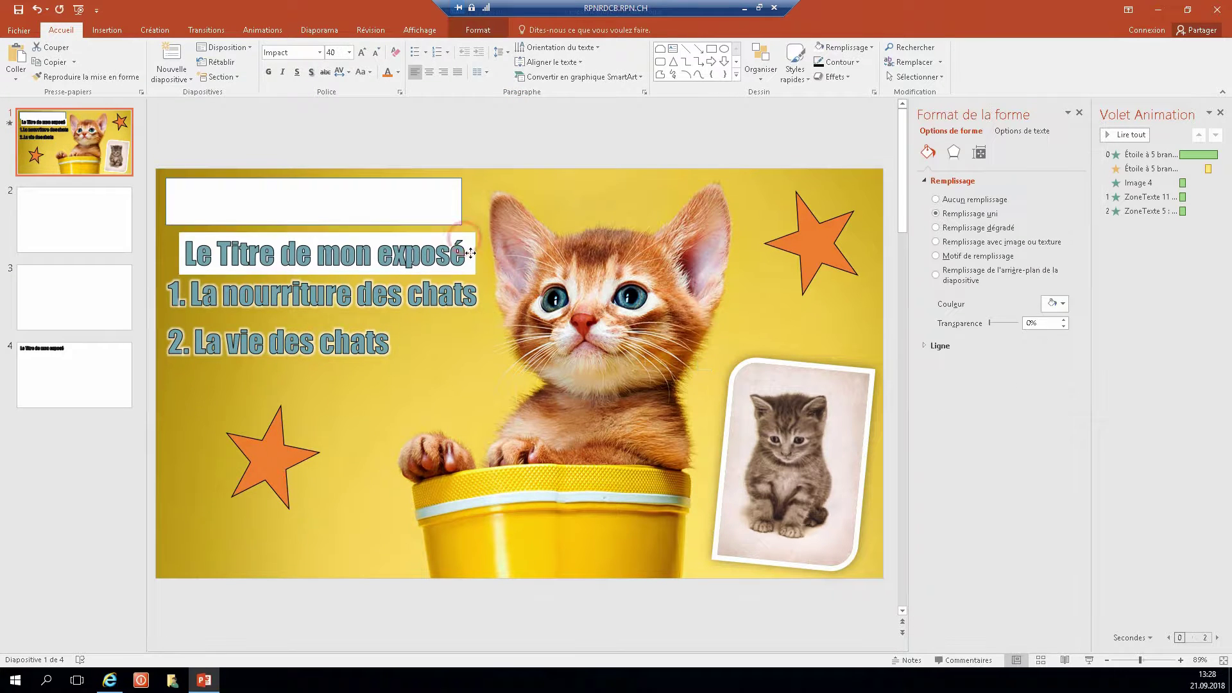
{"action": "left_click", "coordinate": [834, 76]}
{"action": "left_click", "coordinate": [839, 61]}
{"action": "left_click", "coordinate": [840, 61]}
{"action": "left_click", "coordinate": [840, 62]}
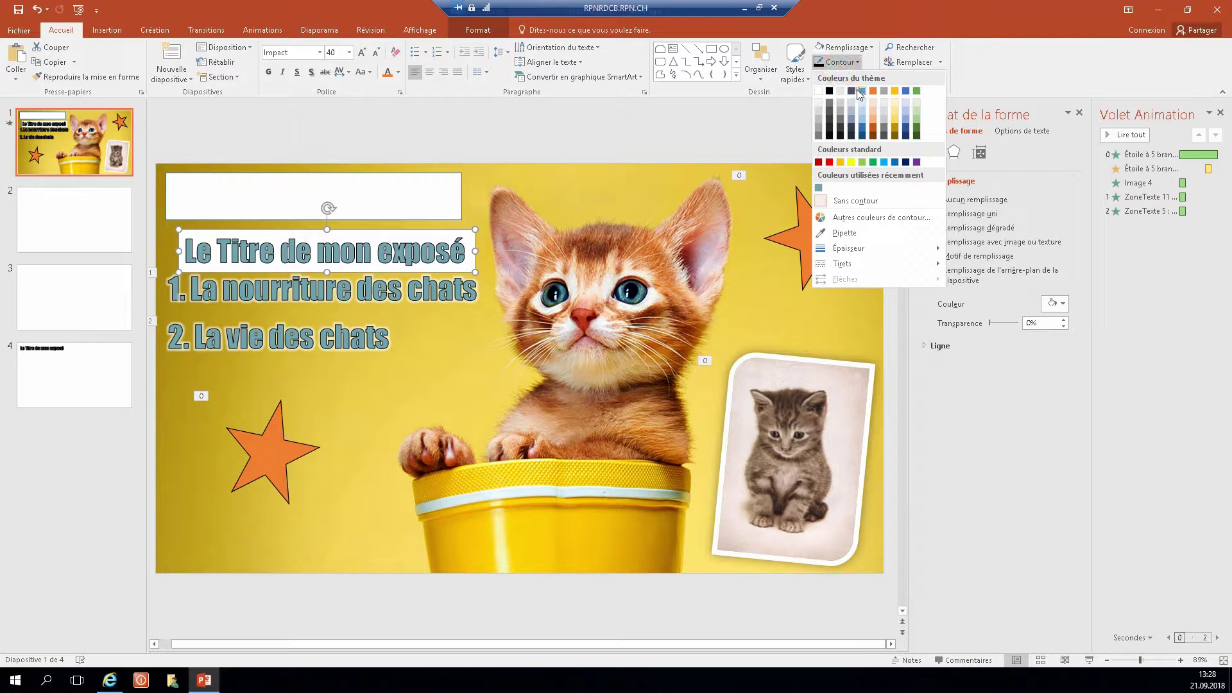
{"action": "left_click", "coordinate": [517, 122]}
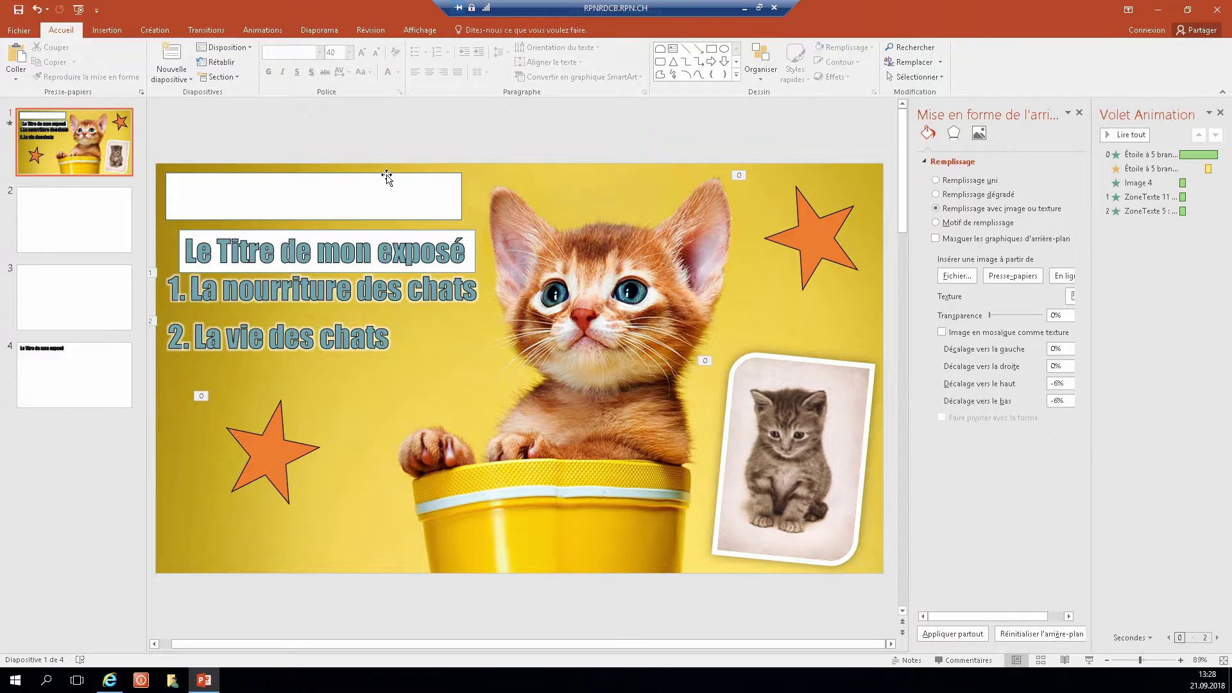
{"action": "left_click", "coordinate": [37, 10]}
{"action": "left_click", "coordinate": [39, 11]}
{"action": "left_click", "coordinate": [38, 10]}
{"action": "left_click", "coordinate": [38, 10]}
{"action": "left_click", "coordinate": [171, 133]}
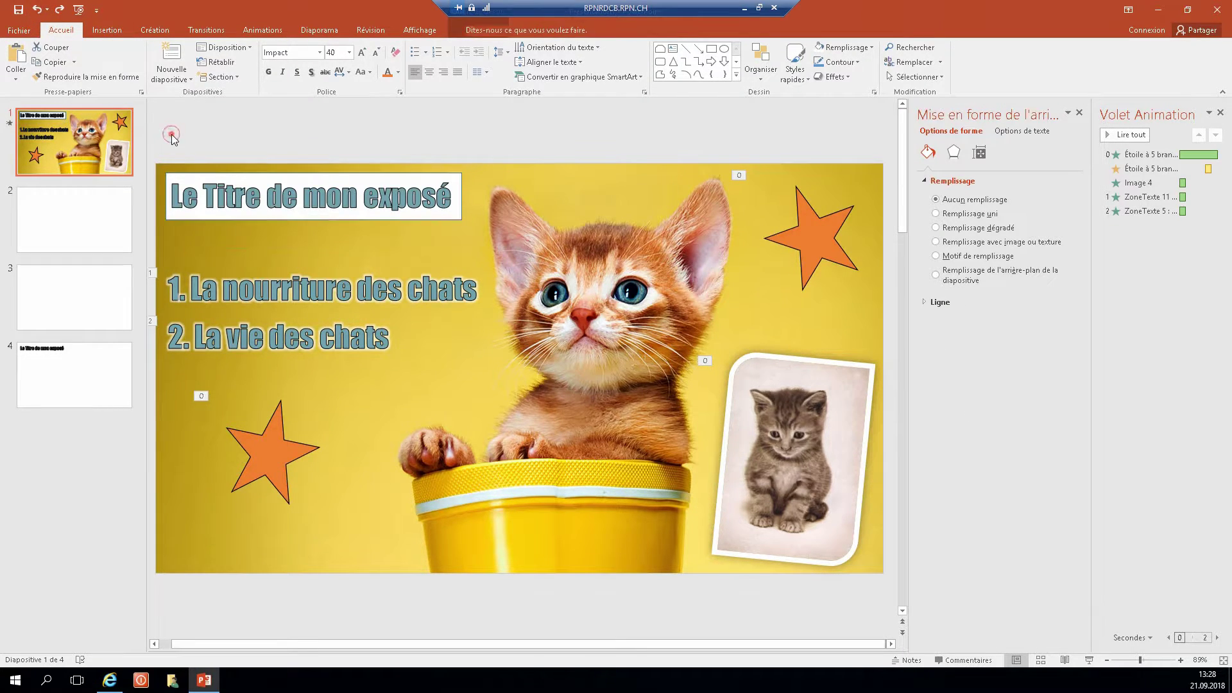
{"action": "left_click_drag", "start_coordinate": [154, 140], "coordinate": [472, 240]}
Copy the outlined title box from slide 1 and paste it onto slide 2.
{"action": "right_click", "coordinate": [428, 214]}
{"action": "left_click", "coordinate": [452, 238]}
{"action": "left_click", "coordinate": [121, 230]}
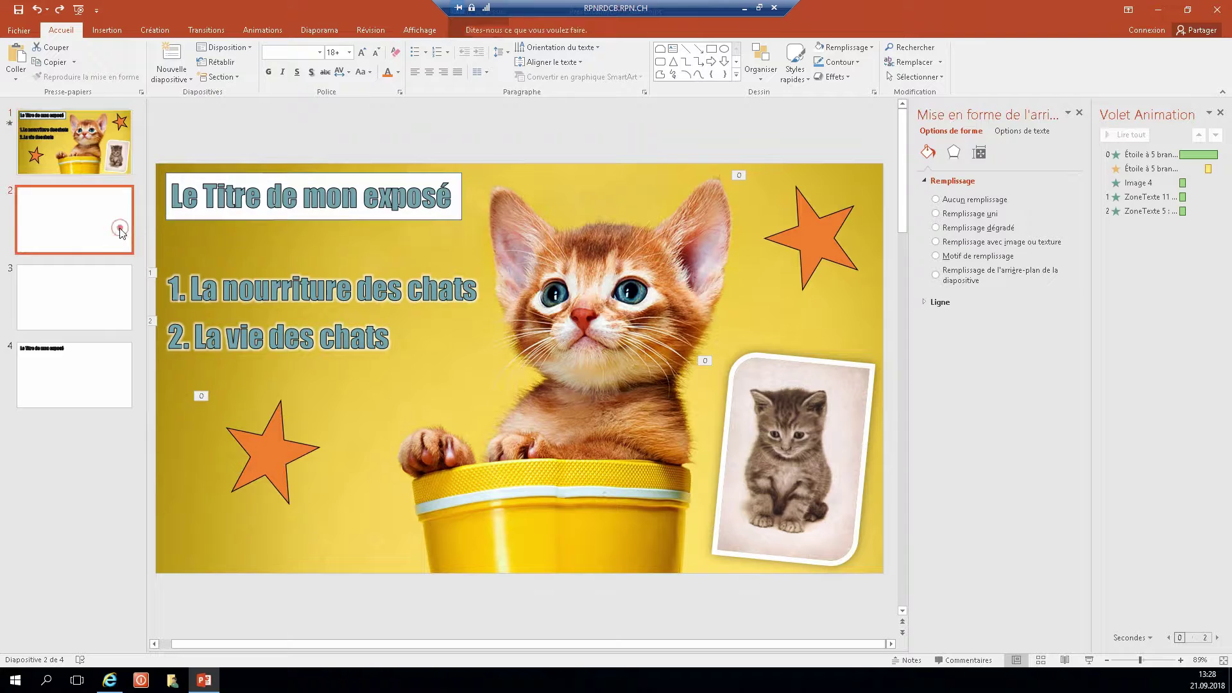
{"action": "right_click", "coordinate": [232, 132]}
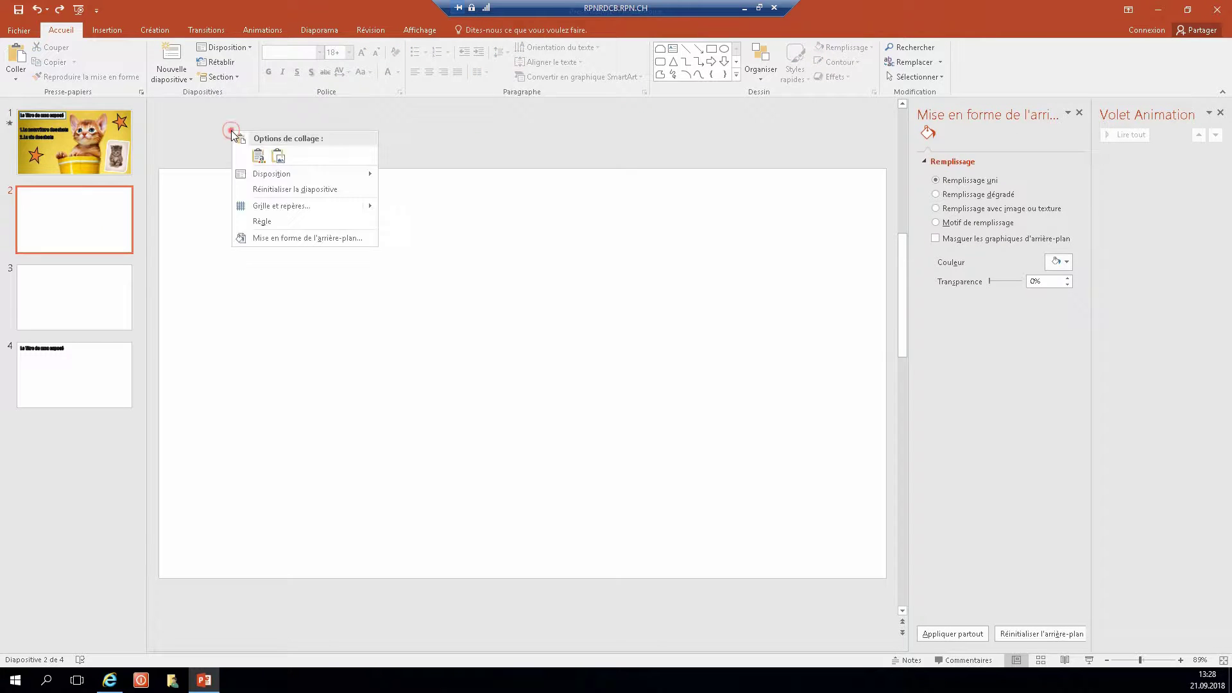
{"action": "left_click", "coordinate": [258, 156]}
{"action": "left_click", "coordinate": [418, 135]}
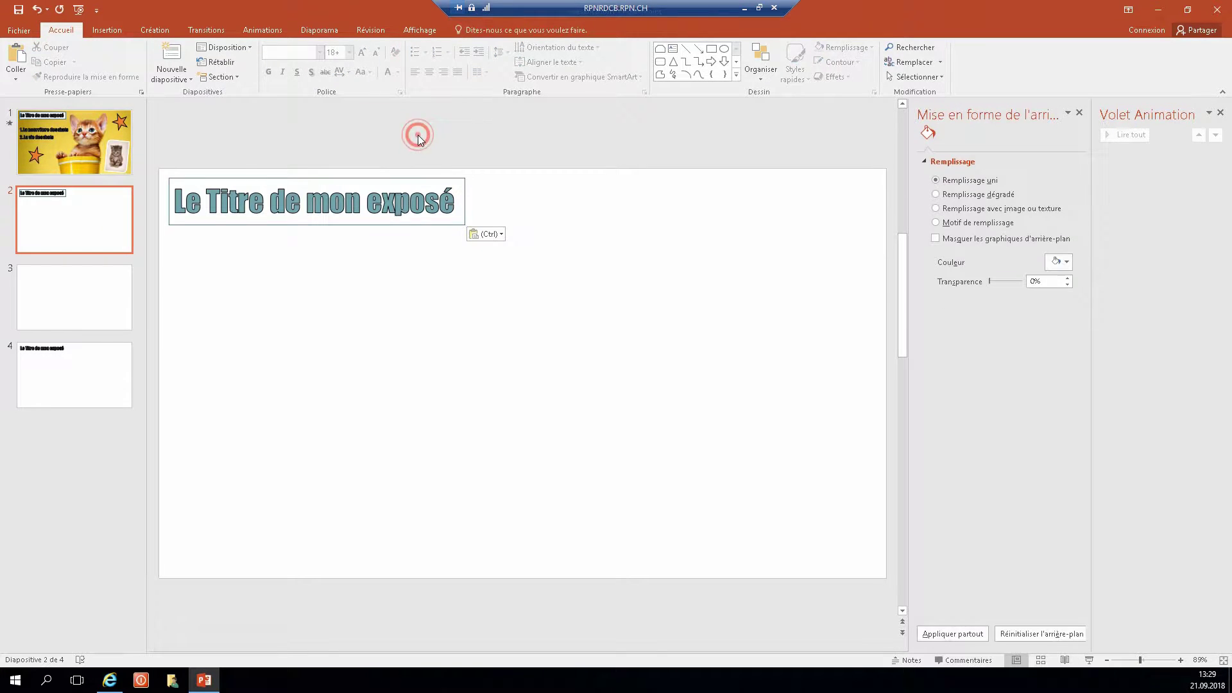
Replace the pasted title text with '1. La nourriture des chats'.
{"action": "left_click_drag", "start_coordinate": [172, 200], "coordinate": [434, 200]}
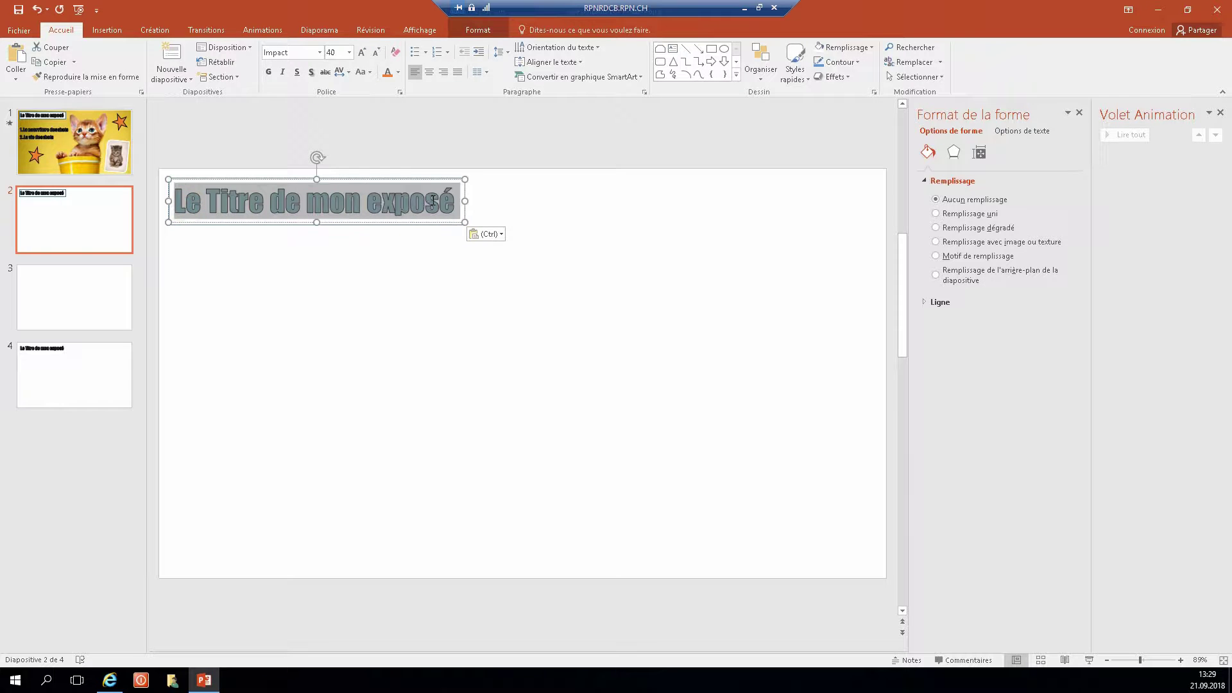
{"action": "type", "text": "1. La nourrriture"}
{"action": "key", "text": "BackSpace"}
{"action": "key", "text": "BackSpace"}
{"action": "key", "text": "BackSpace"}
{"action": "key", "text": "BackSpace"}
{"action": "key", "text": "BackSpace"}
{"action": "key", "text": "BackSpace"}
{"action": "type", "text": "iture des cha"}
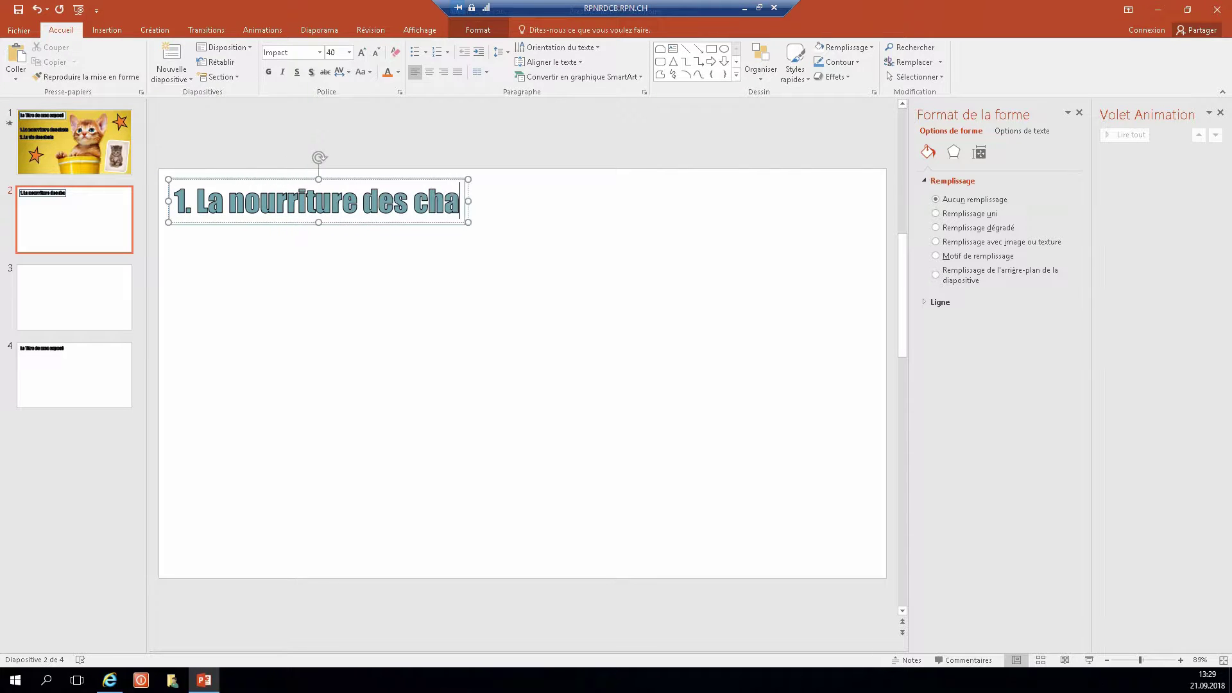
{"action": "type", "text": "ts"}
{"action": "left_click", "coordinate": [522, 152]}
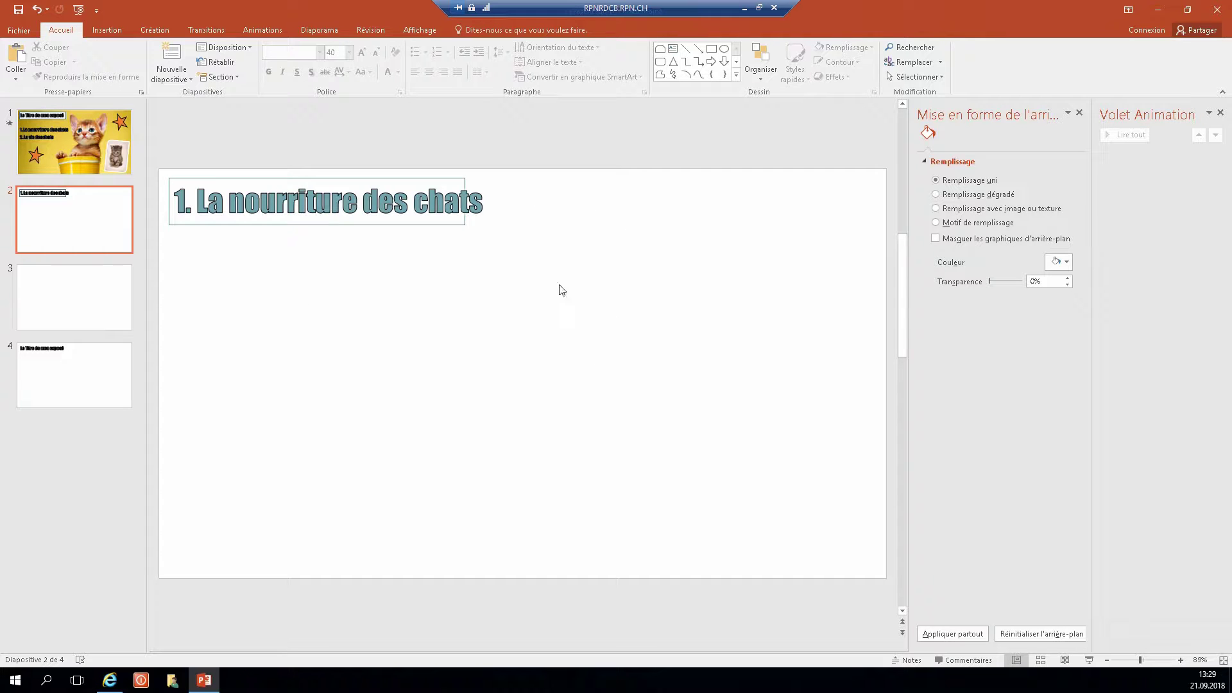
Search browser images for 'chats qui mangent'.
{"action": "left_click", "coordinate": [111, 679]}
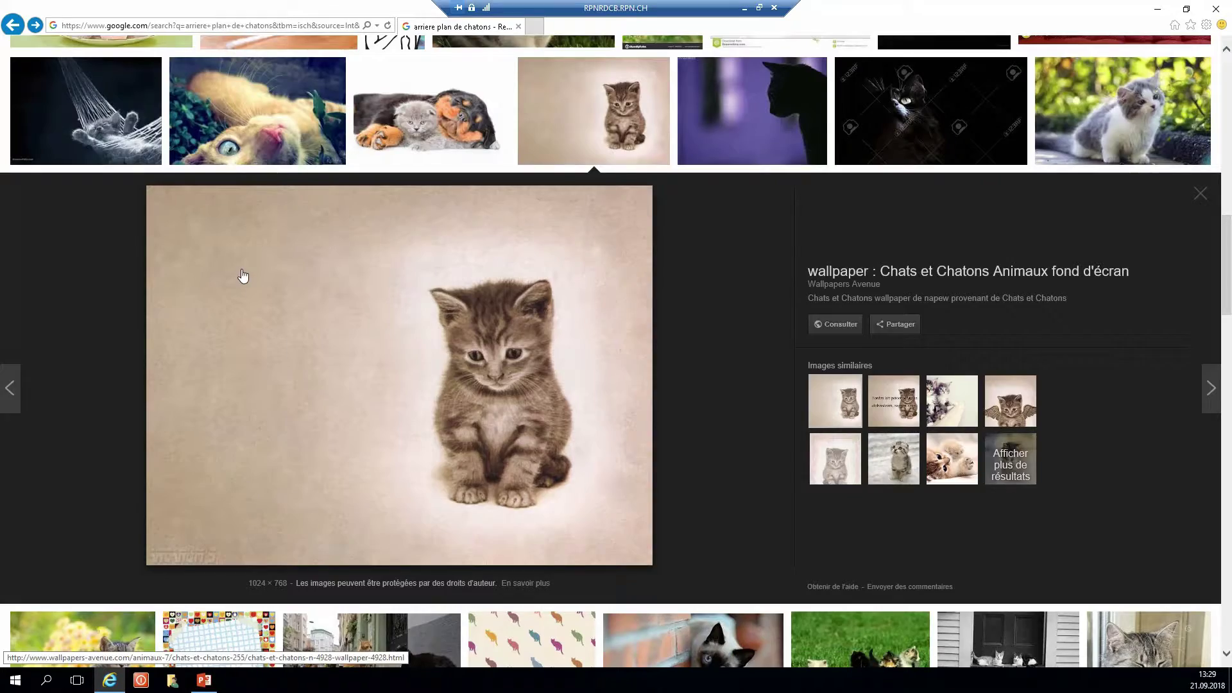
{"action": "scroll", "coordinate": [241, 283], "scroll_direction": "up", "scroll_amount": 10}
{"action": "scroll", "coordinate": [240, 303], "scroll_direction": "up", "scroll_amount": 3}
{"action": "left_click_drag", "start_coordinate": [234, 59], "coordinate": [193, 62]}
{"action": "type", "text": "chats qui mangent"}
{"action": "key", "text": "Return"}
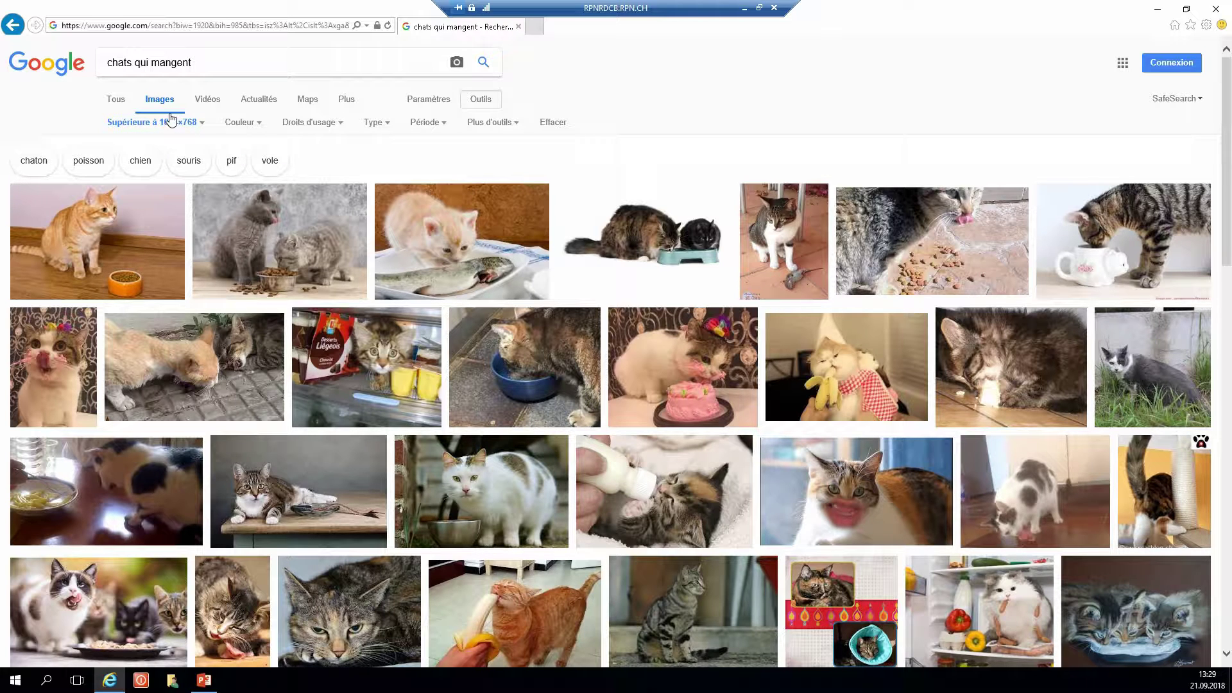
Save the two grey kittens eating photo to Images under a shortened 'chat mangent' name.
{"action": "left_click", "coordinate": [255, 244]}
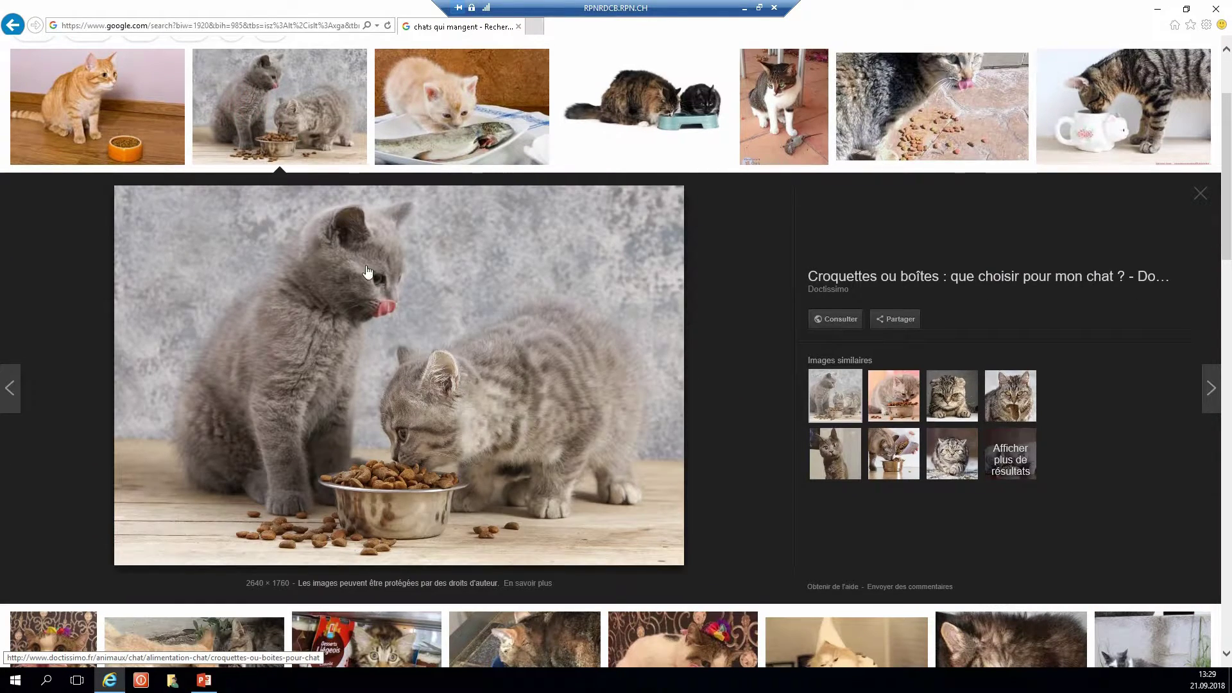
{"action": "right_click", "coordinate": [388, 278]}
{"action": "left_click", "coordinate": [460, 377]}
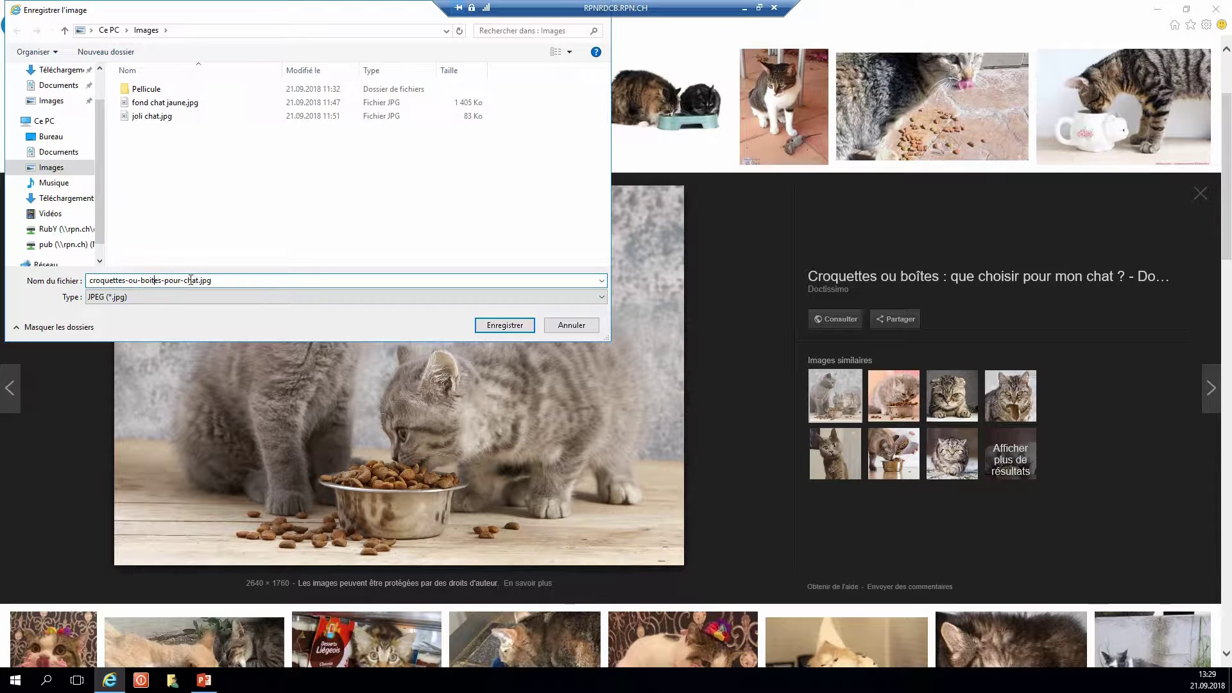
{"action": "left_click_drag", "start_coordinate": [184, 280], "coordinate": [87, 282]}
{"action": "key", "text": "BackSpace"}
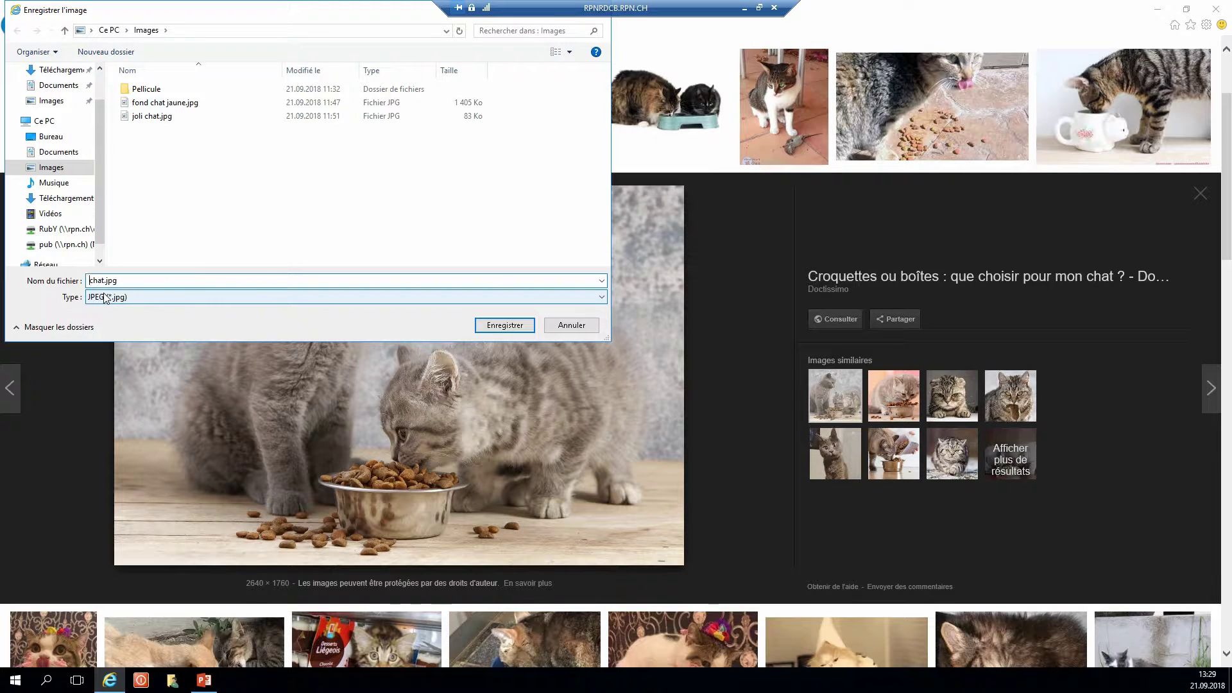
{"action": "type", "text": "mangen"}
{"action": "key", "text": "Return"}
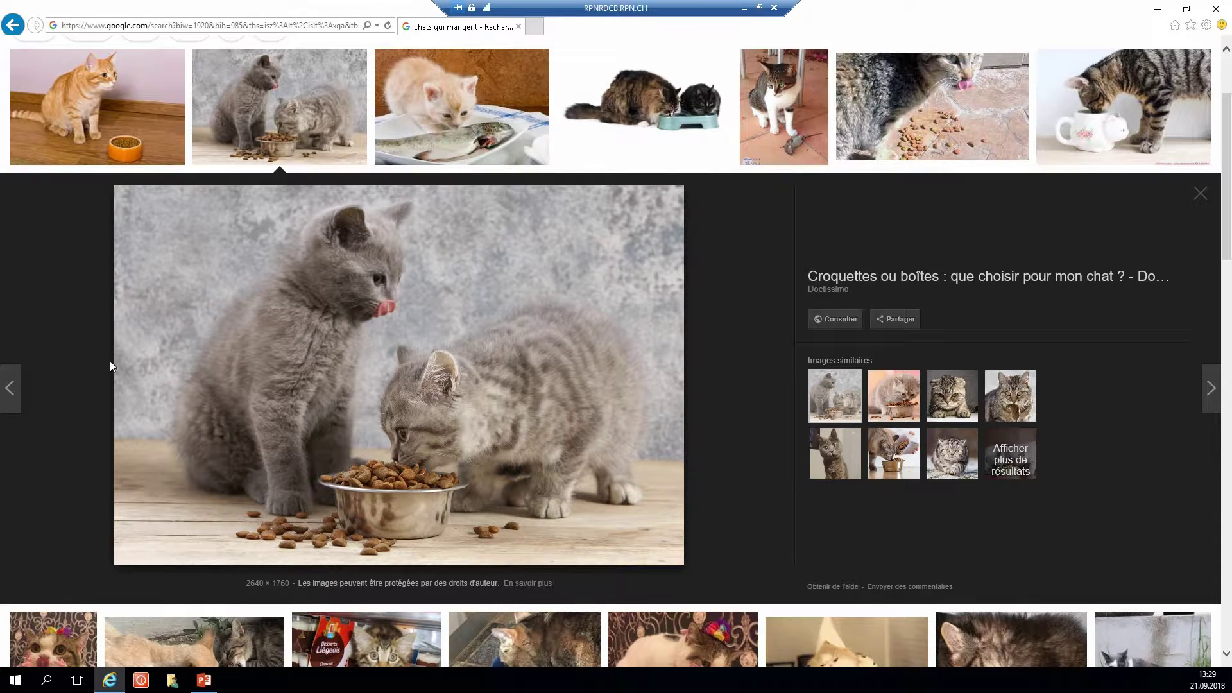
{"action": "left_click", "coordinate": [204, 680]}
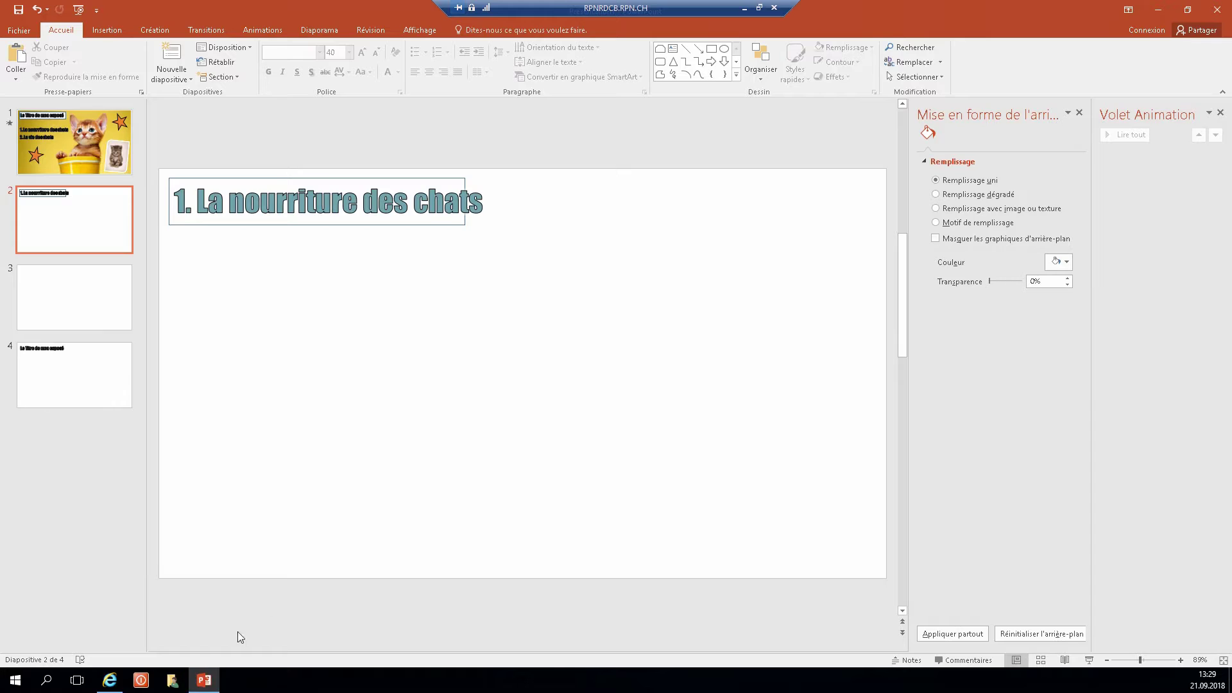
Set slide 2's background to a picture fill using chat mangent.jpg.
{"action": "right_click", "coordinate": [399, 353]}
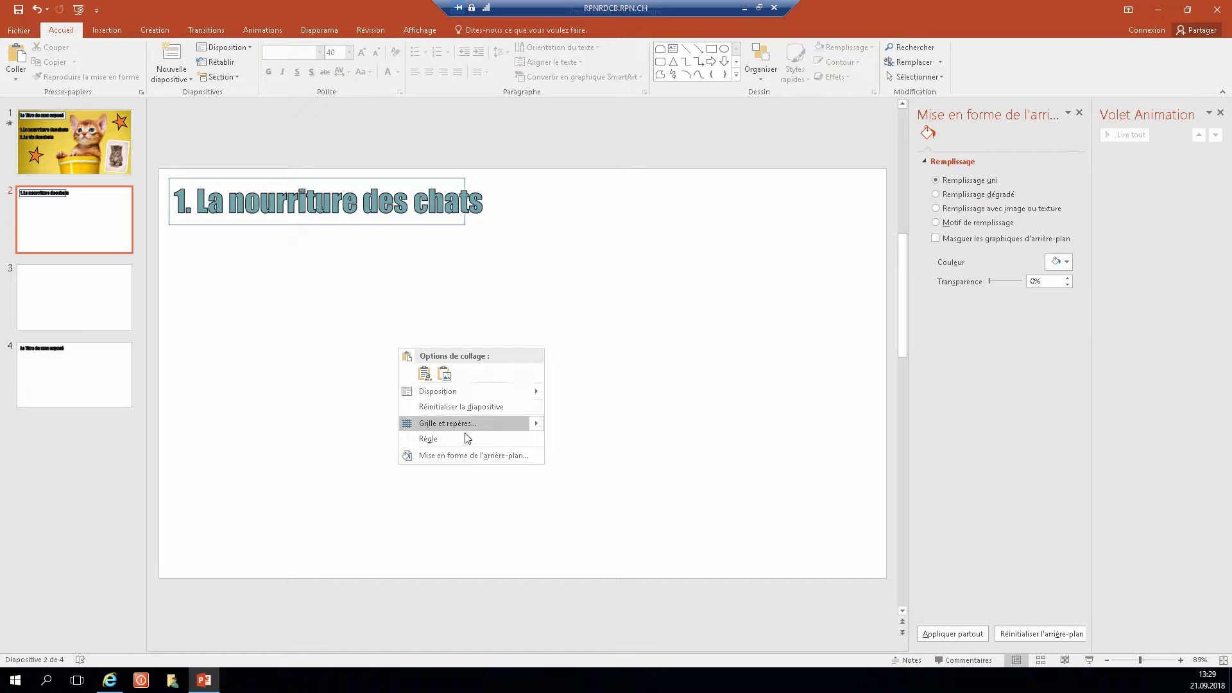
{"action": "left_click", "coordinate": [471, 456]}
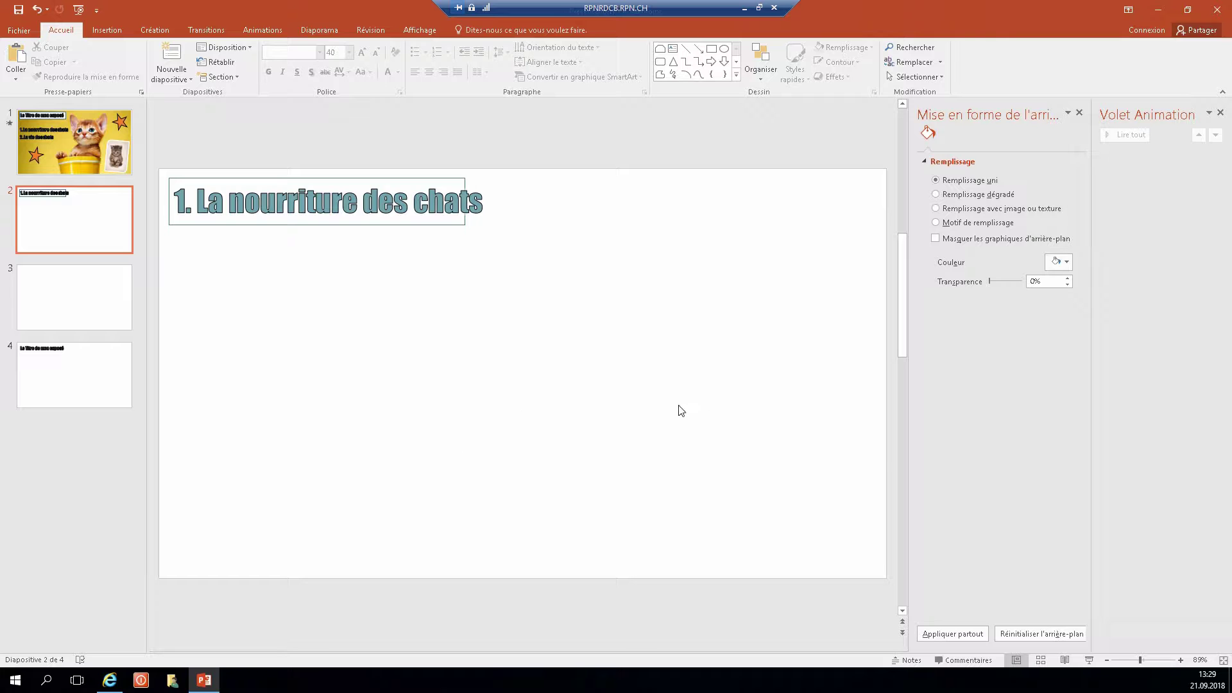
{"action": "left_click", "coordinate": [1008, 209]}
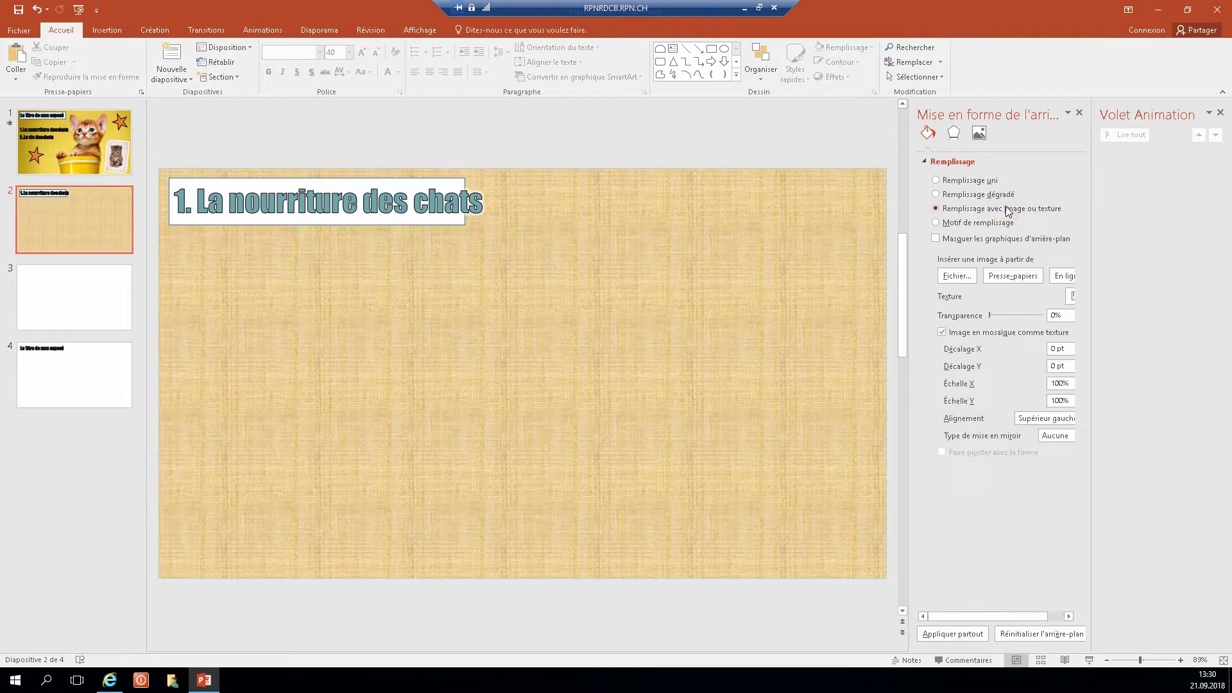
{"action": "left_click", "coordinate": [959, 276]}
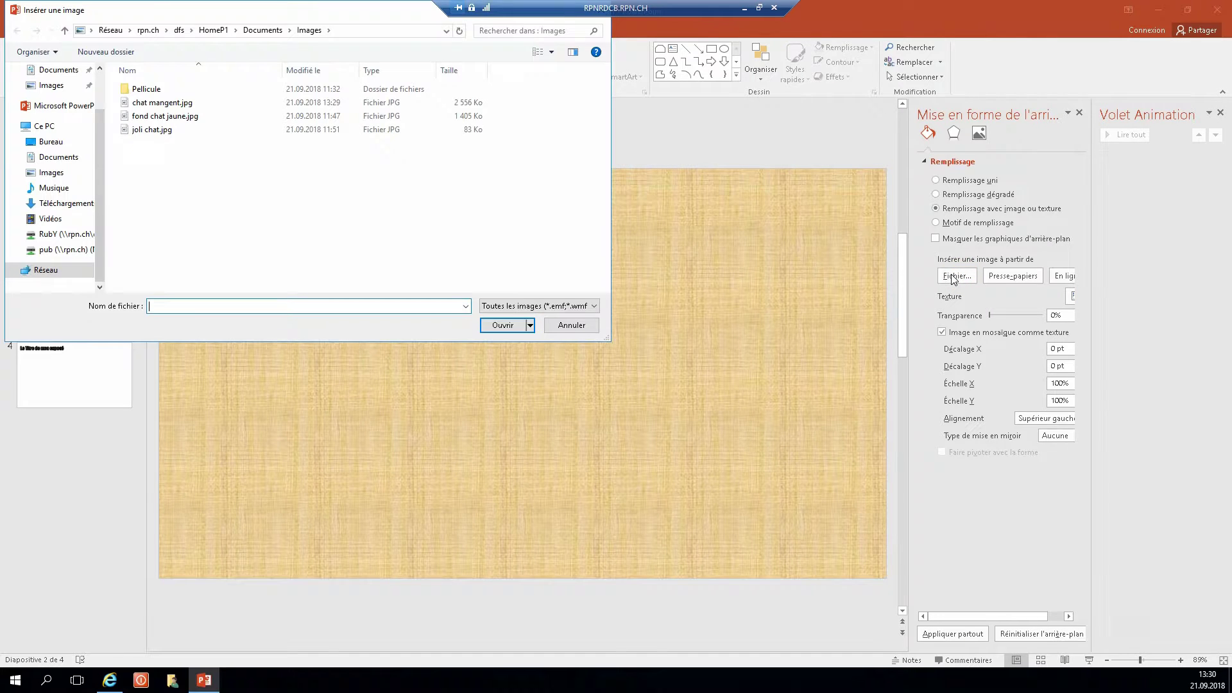
{"action": "left_click", "coordinate": [179, 104]}
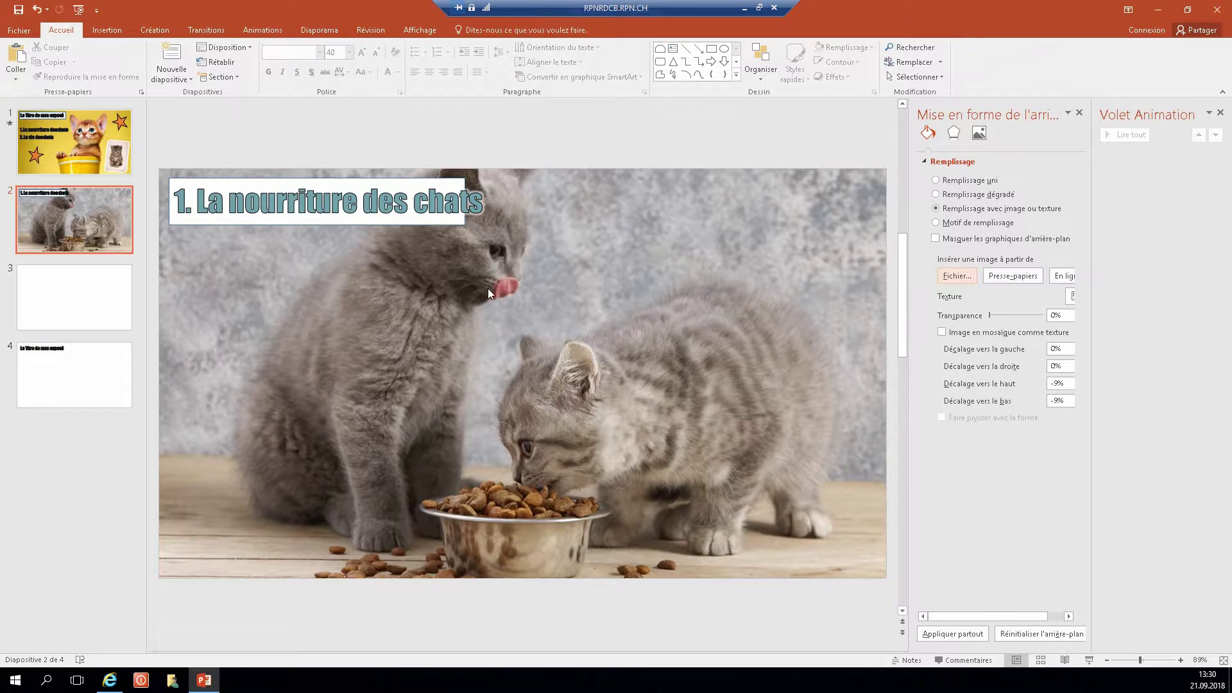
{"action": "left_click", "coordinate": [517, 114]}
{"action": "left_click", "coordinate": [338, 225]}
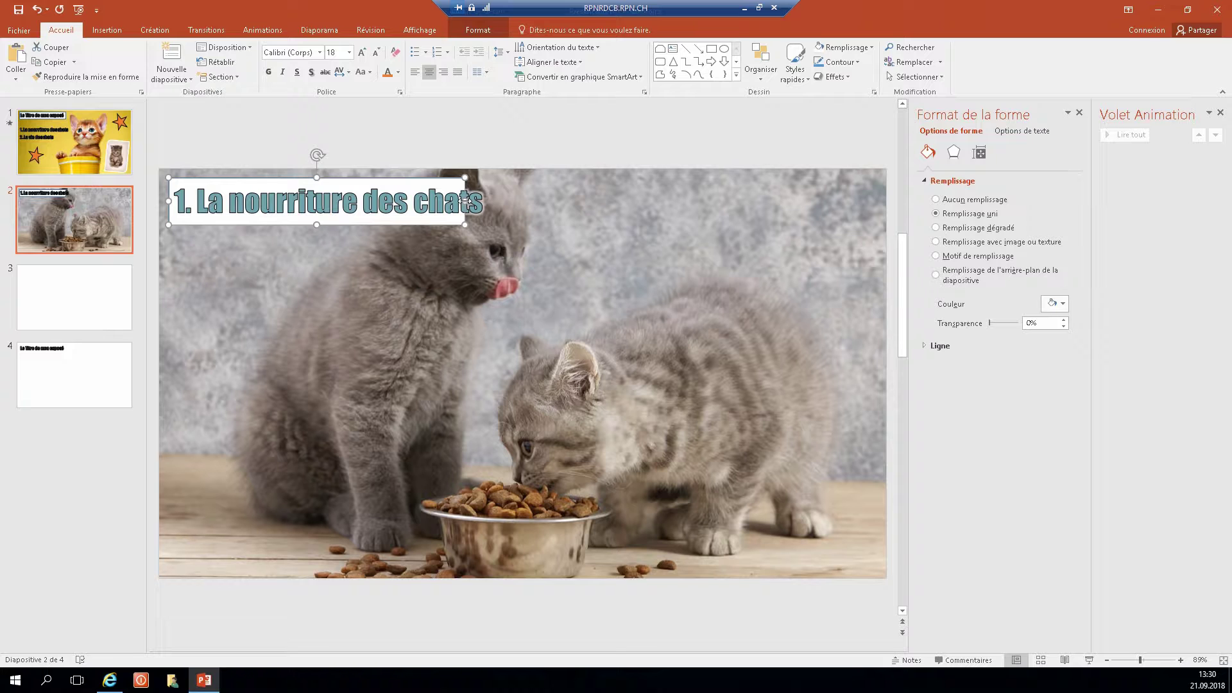
Widen the '1. La nourriture des chats' box and drag it to slide 2's upper-right corner.
{"action": "left_click_drag", "start_coordinate": [465, 201], "coordinate": [489, 206]}
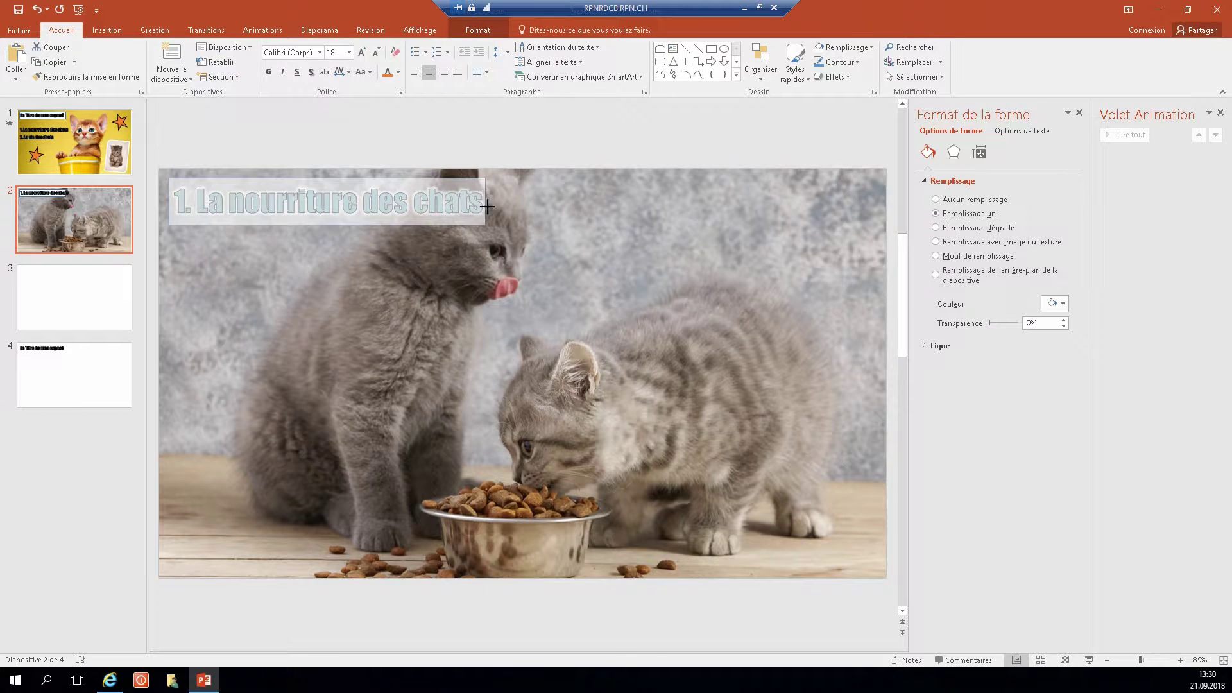
{"action": "left_click", "coordinate": [517, 133]}
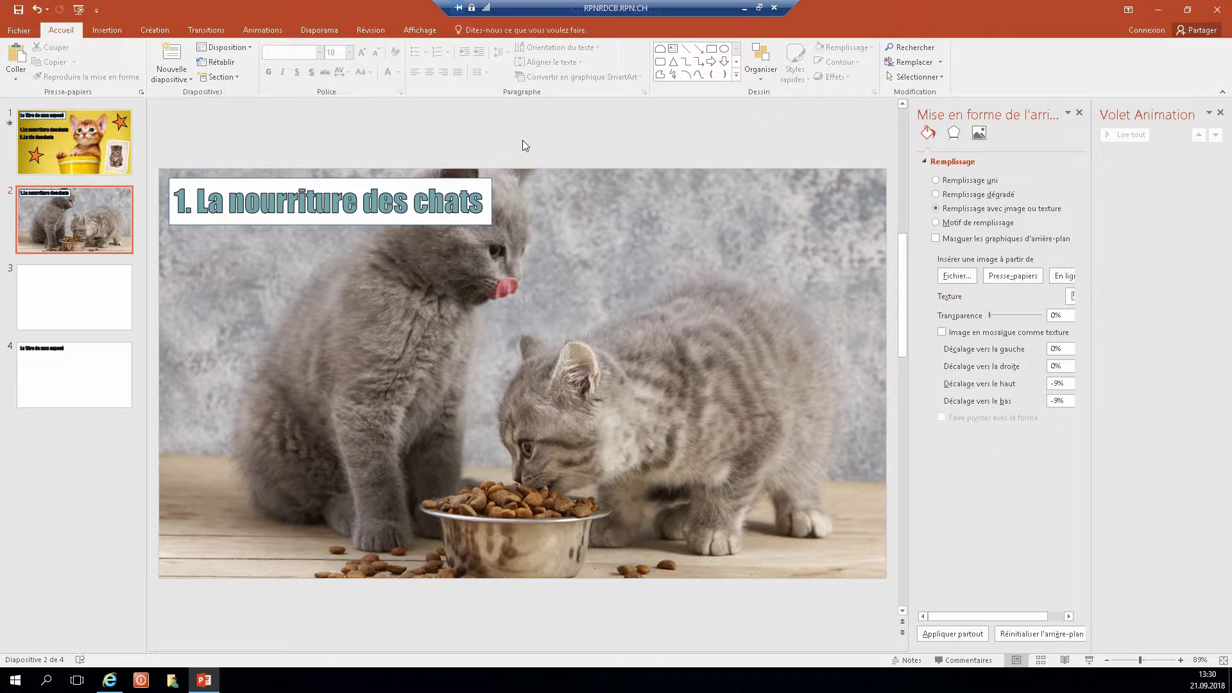
{"action": "left_click_drag", "start_coordinate": [522, 145], "coordinate": [164, 253]}
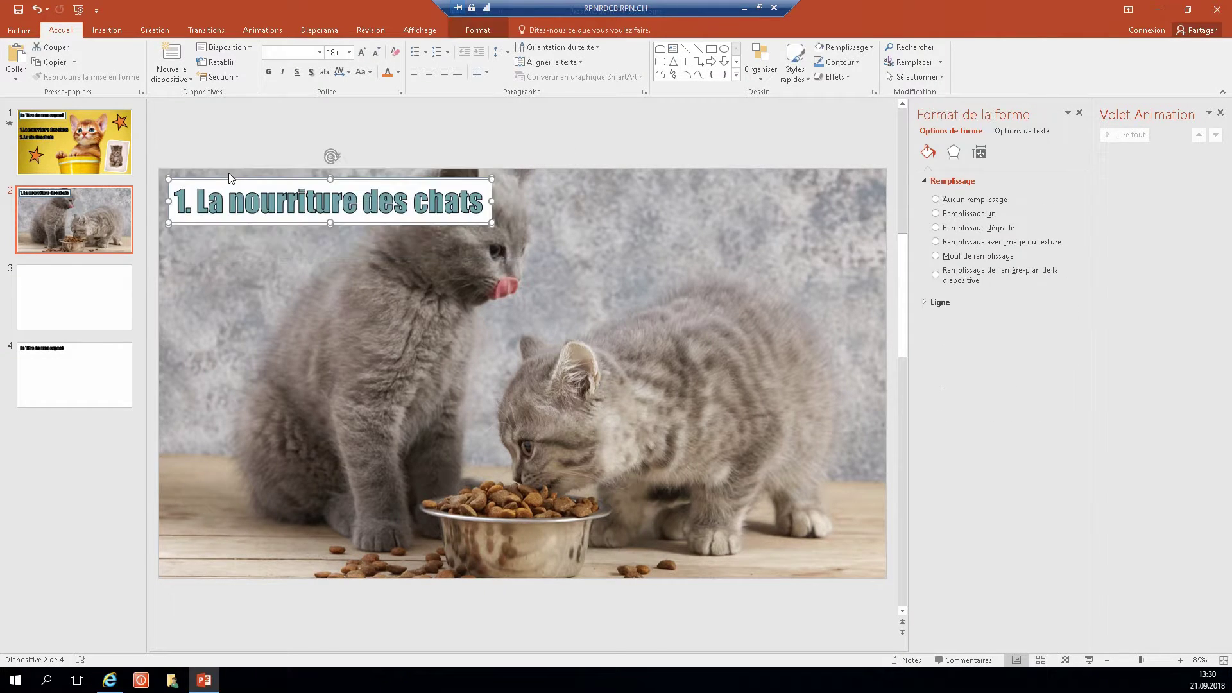
{"action": "left_click_drag", "start_coordinate": [230, 179], "coordinate": [654, 196]}
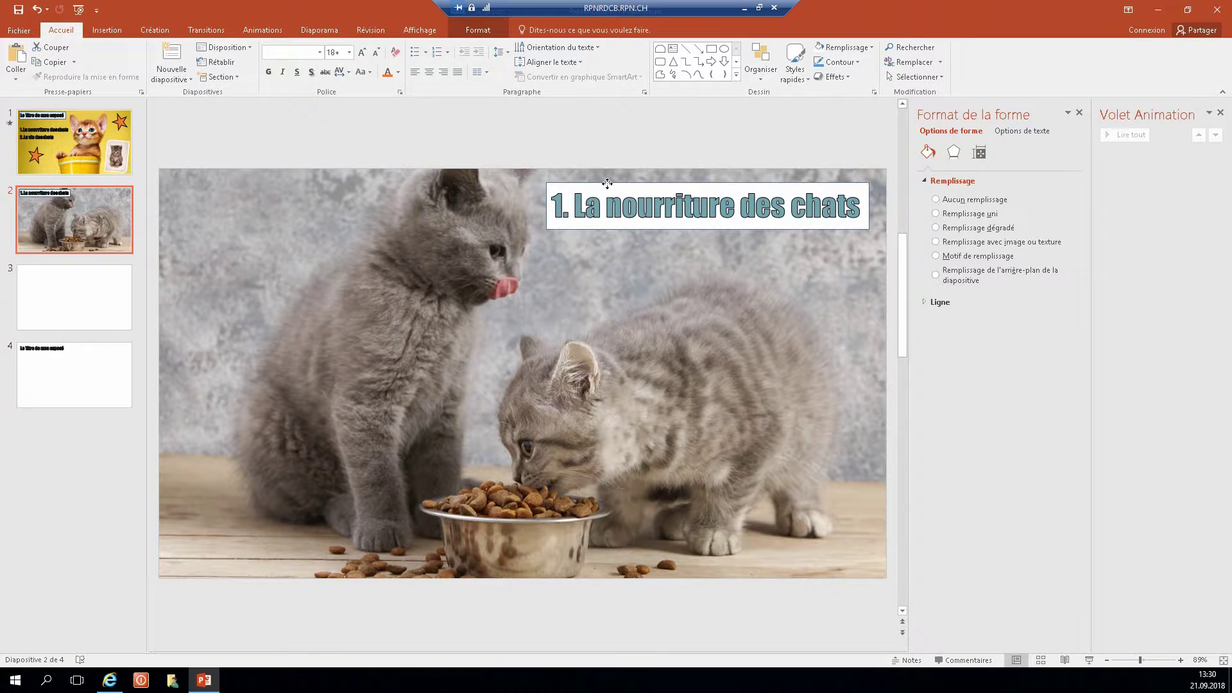
{"action": "left_click", "coordinate": [572, 153]}
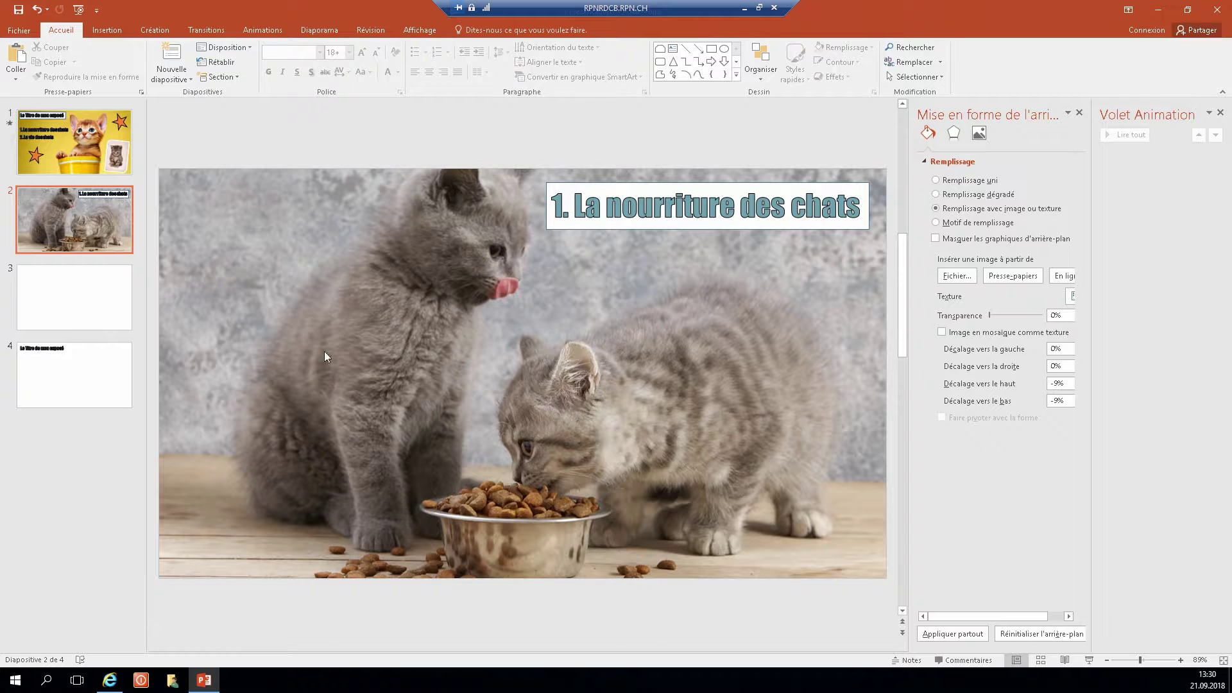
{"action": "left_click", "coordinate": [109, 680]}
Search Google Images for 'boite pour chats'.
{"action": "triple_click", "coordinate": [218, 63]}
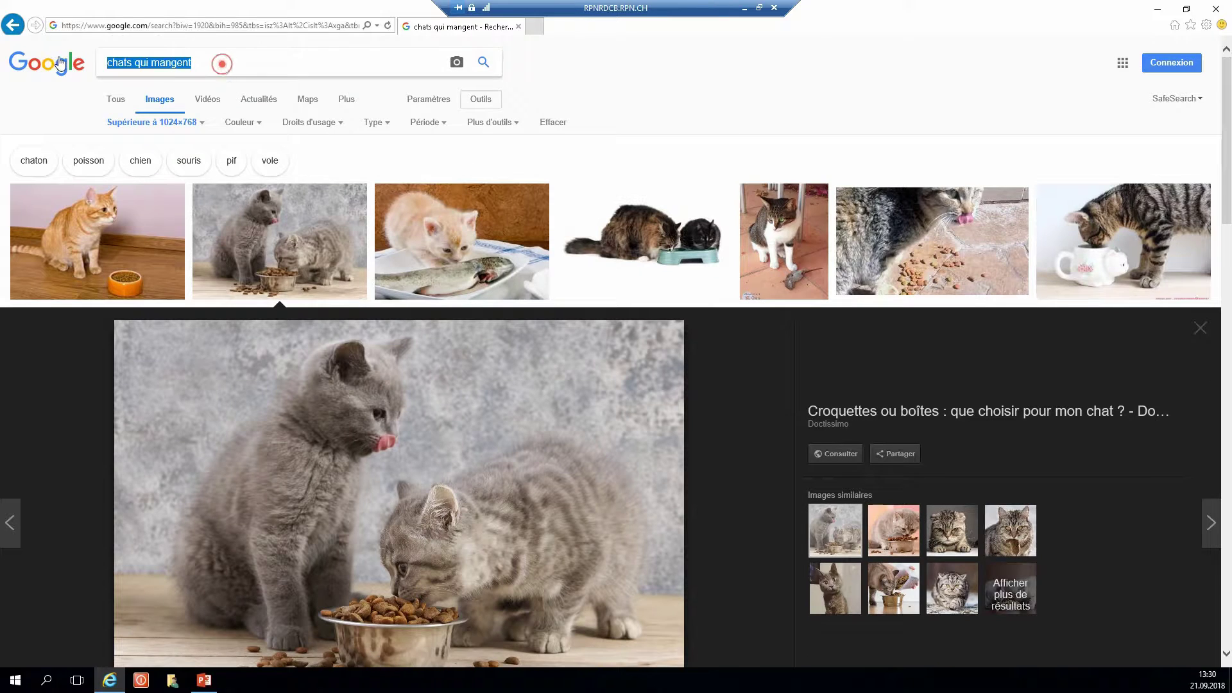
{"action": "type", "text": "boite pour chats"}
{"action": "key", "text": "Return"}
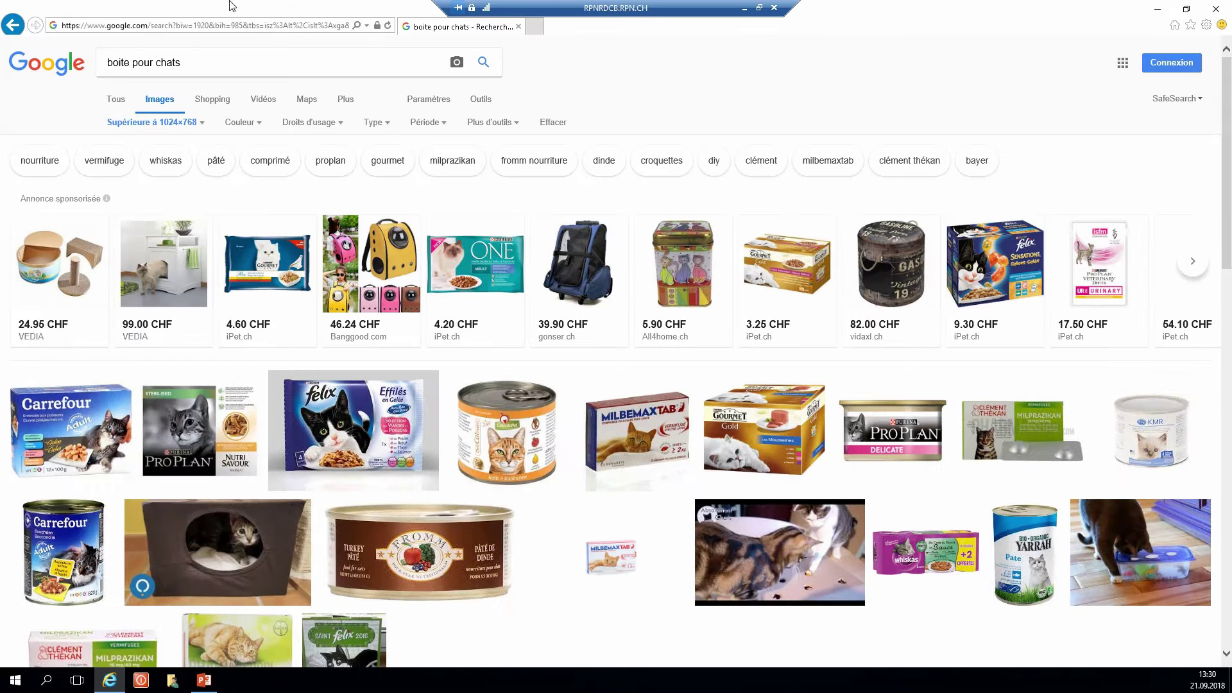
{"action": "mouse_move", "coordinate": [507, 430]}
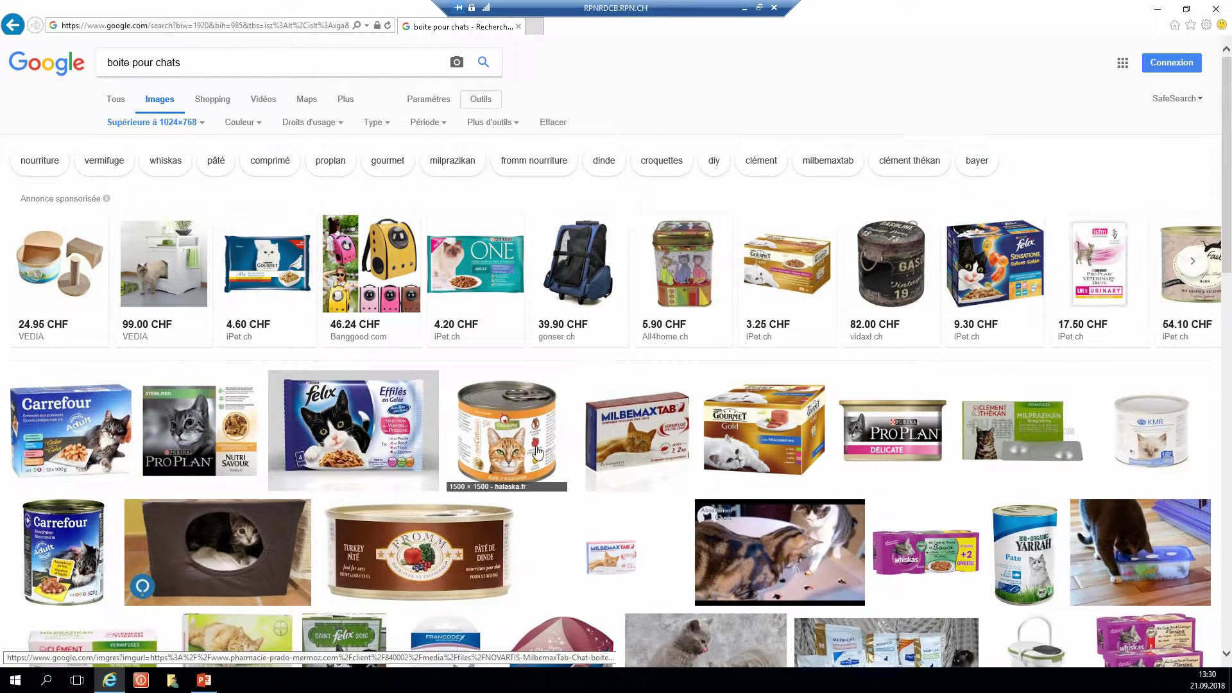
Save the GranataPet cat-food can picture to Images as boite.jpg.
{"action": "left_click", "coordinate": [563, 420]}
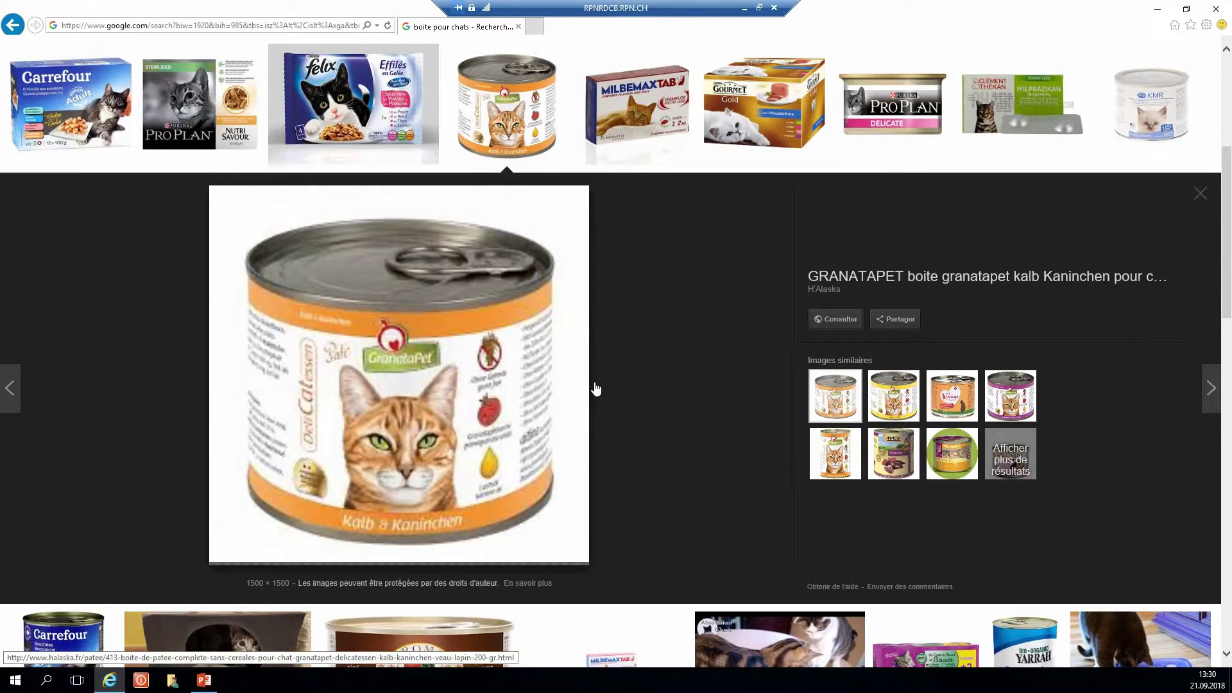
{"action": "right_click", "coordinate": [525, 263]}
{"action": "left_click", "coordinate": [576, 361]}
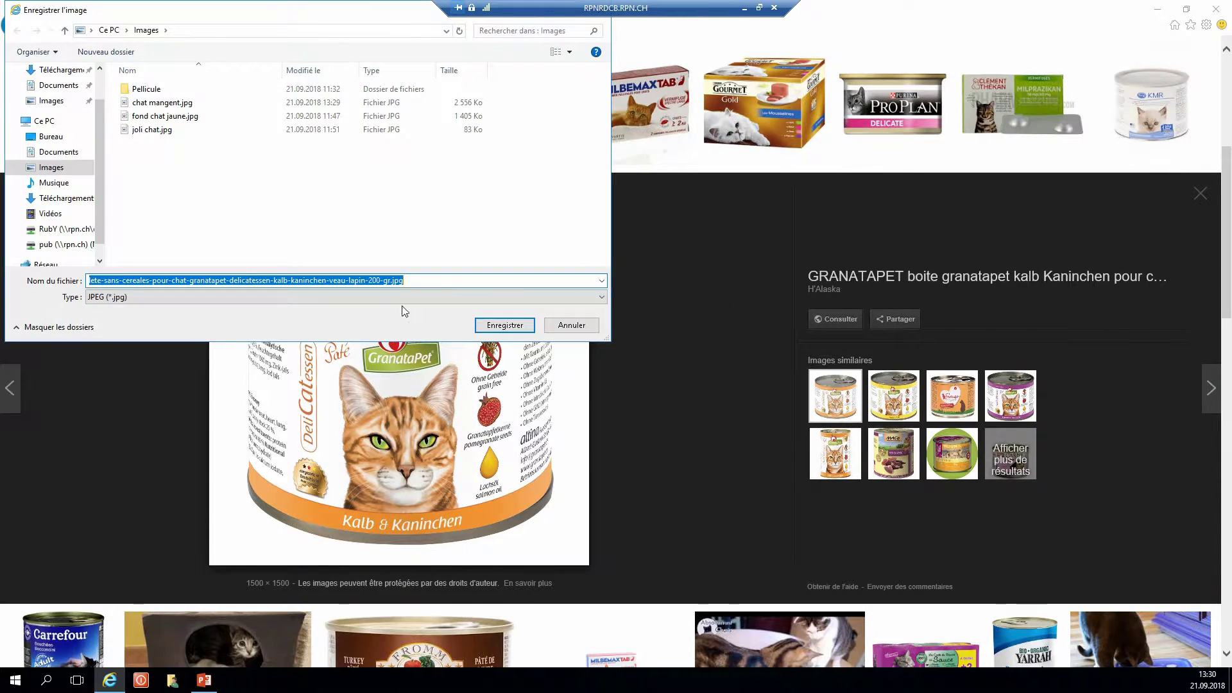
{"action": "left_click", "coordinate": [369, 280]}
{"action": "left_click_drag", "start_coordinate": [389, 283], "coordinate": [80, 304]}
{"action": "type", "text": "boite"}
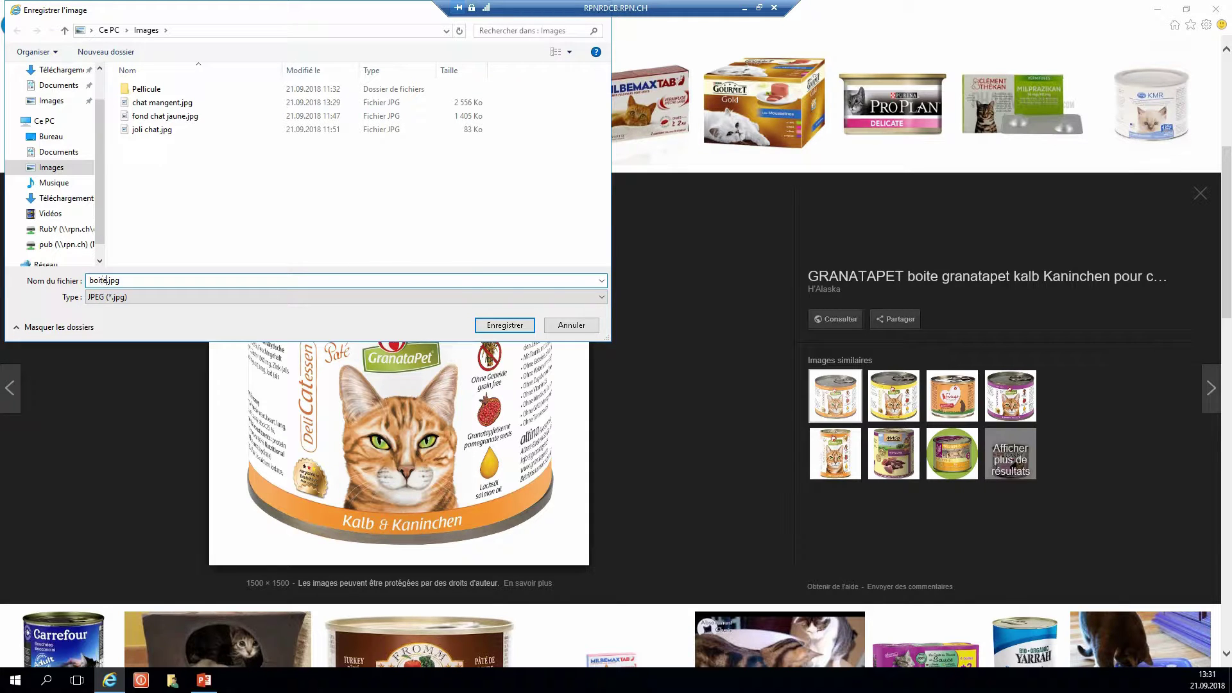
{"action": "key", "text": "Return"}
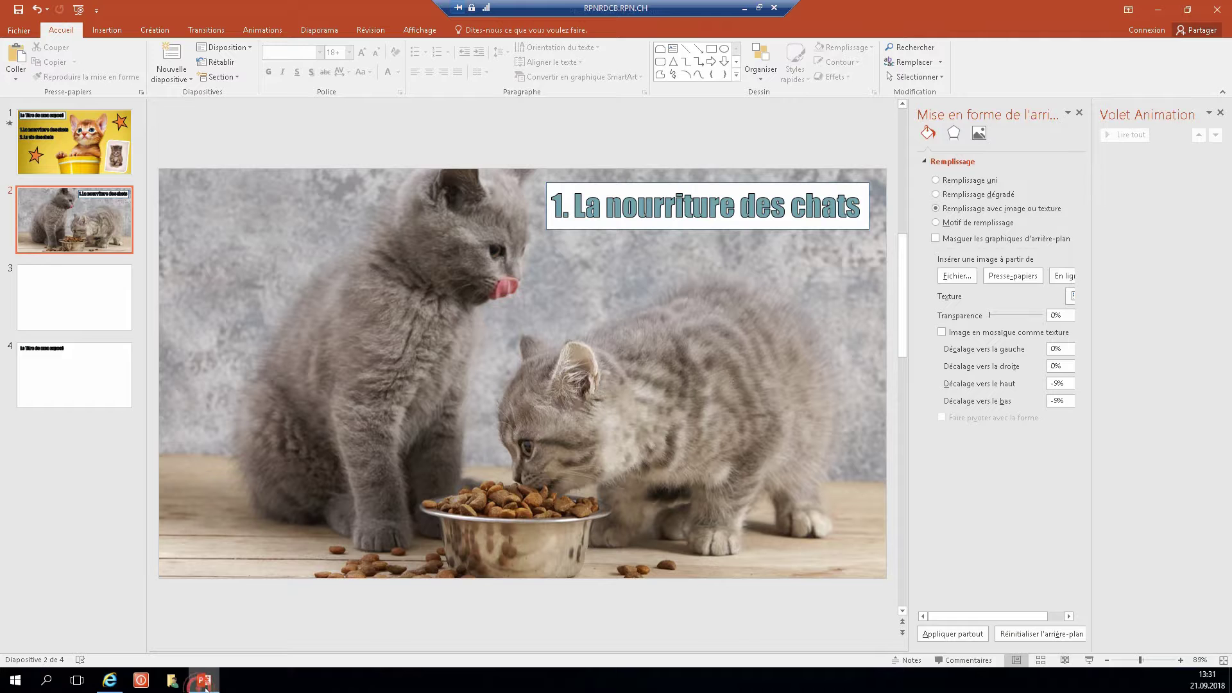
{"action": "left_click", "coordinate": [204, 680]}
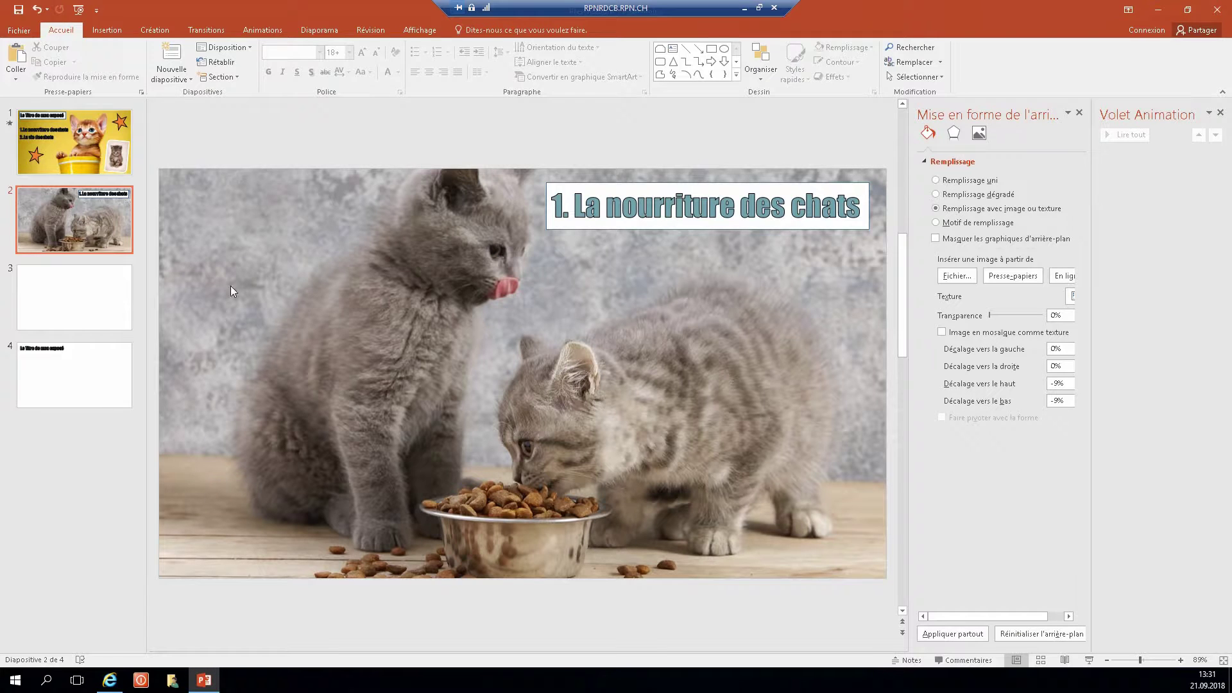
{"action": "left_click", "coordinate": [106, 32]}
{"action": "left_click", "coordinate": [106, 57]}
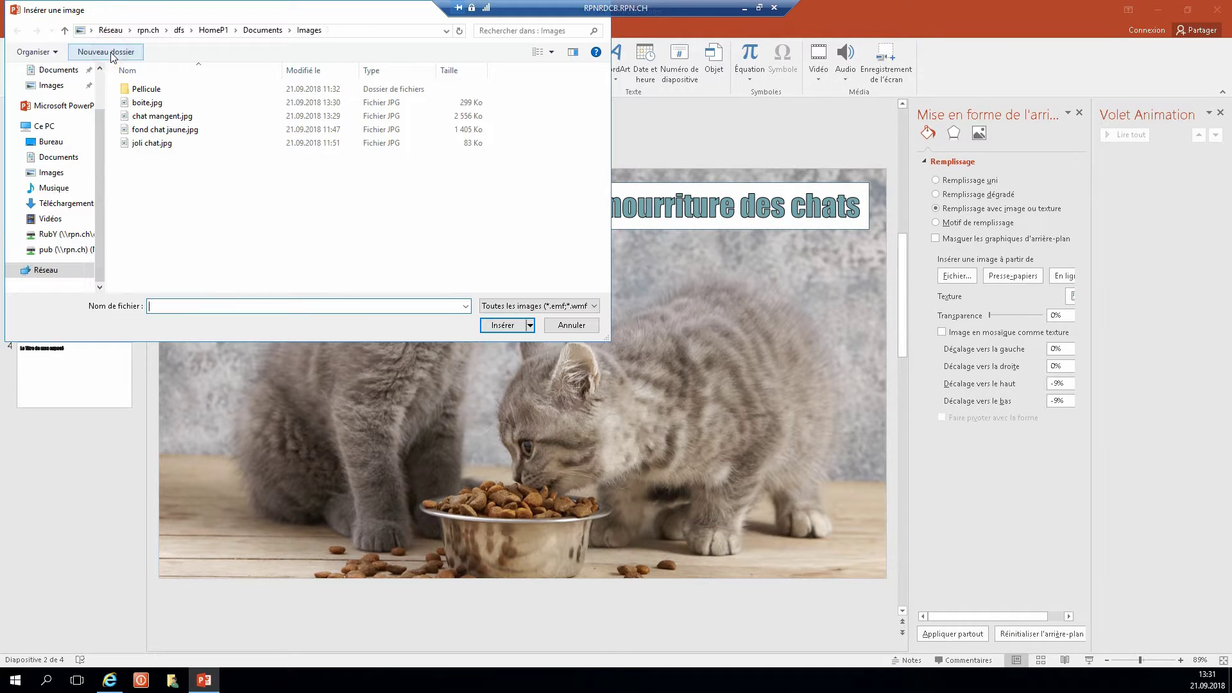
{"action": "double_click", "coordinate": [126, 104]}
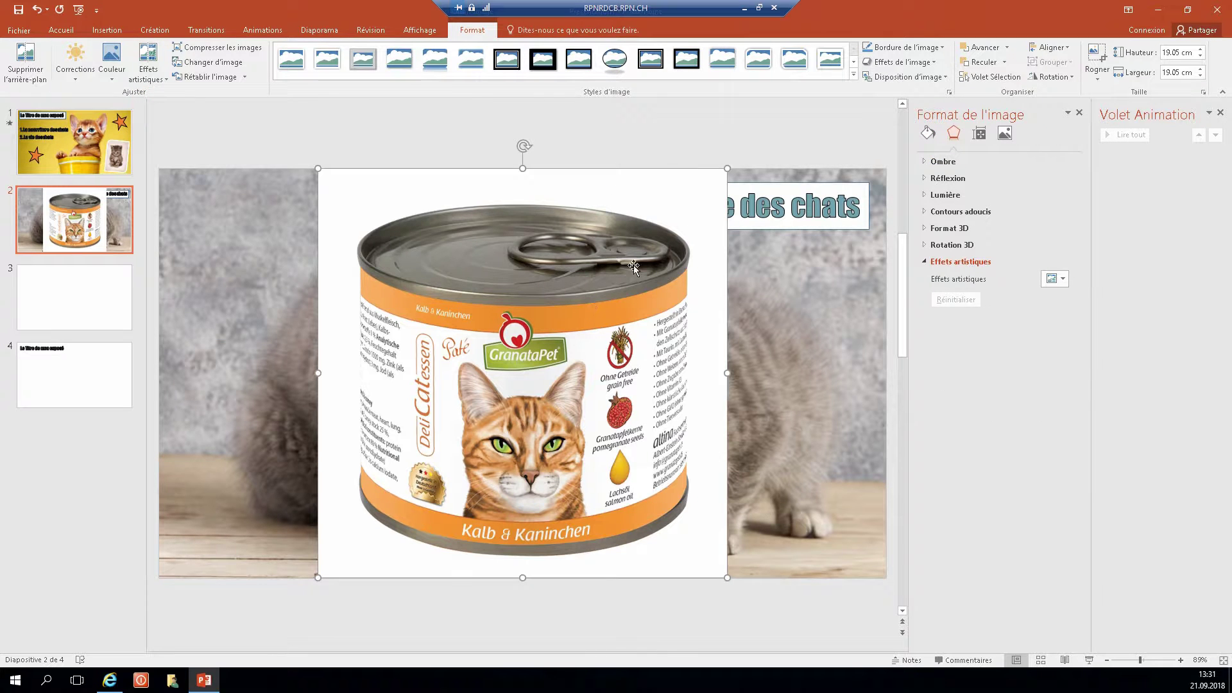
{"action": "mouse_move", "coordinate": [727, 168]}
{"action": "left_mouse_down"}
{"action": "mouse_move", "coordinate": [497, 368]}
{"action": "mouse_move", "coordinate": [527, 368]}
{"action": "left_mouse_up"}
{"action": "left_click_drag", "start_coordinate": [454, 449], "coordinate": [310, 417]}
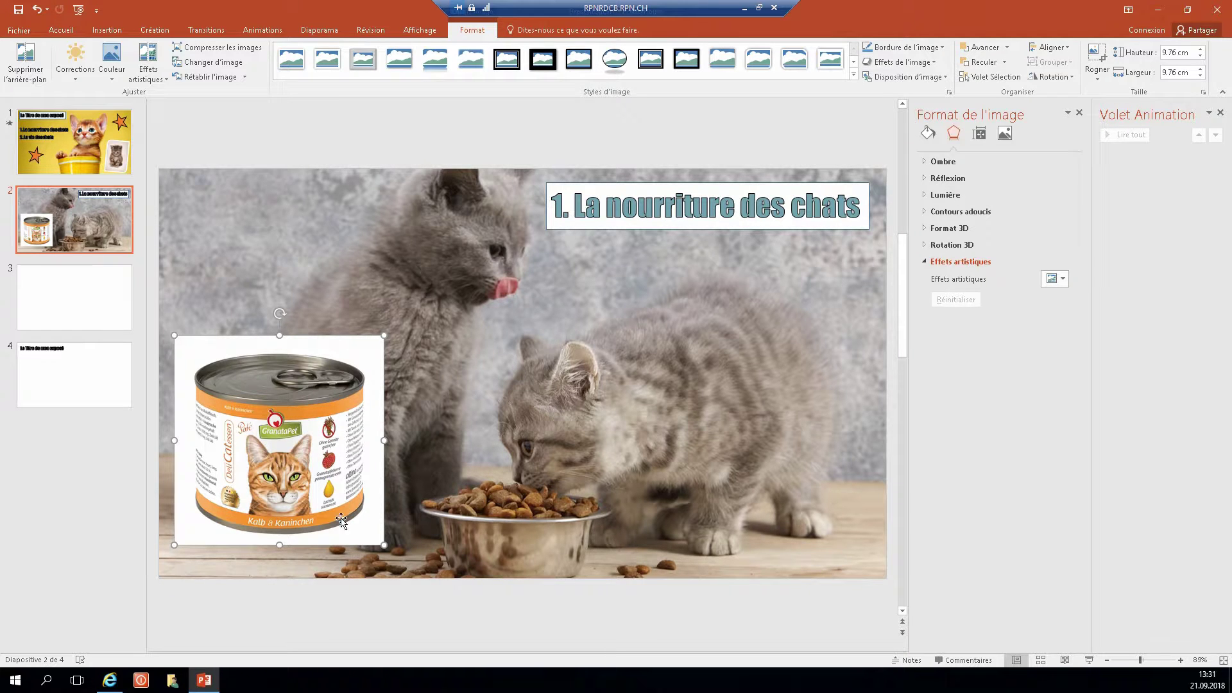
{"action": "left_click", "coordinate": [313, 133]}
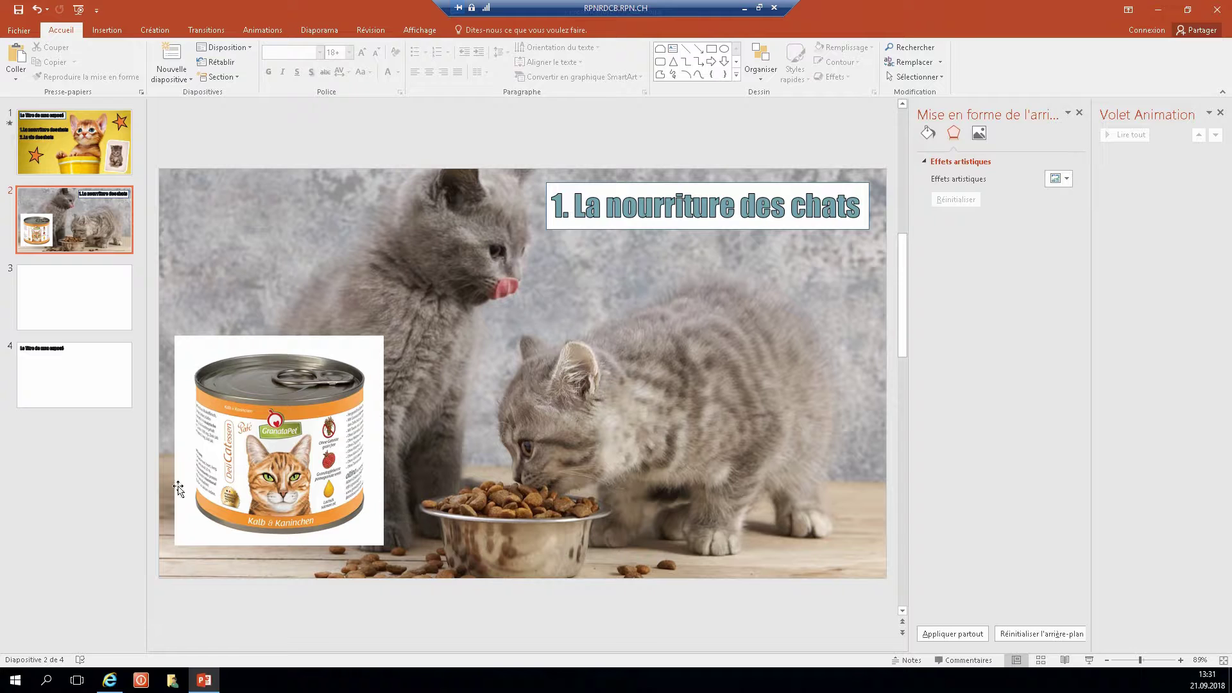
{"action": "left_click", "coordinate": [321, 427]}
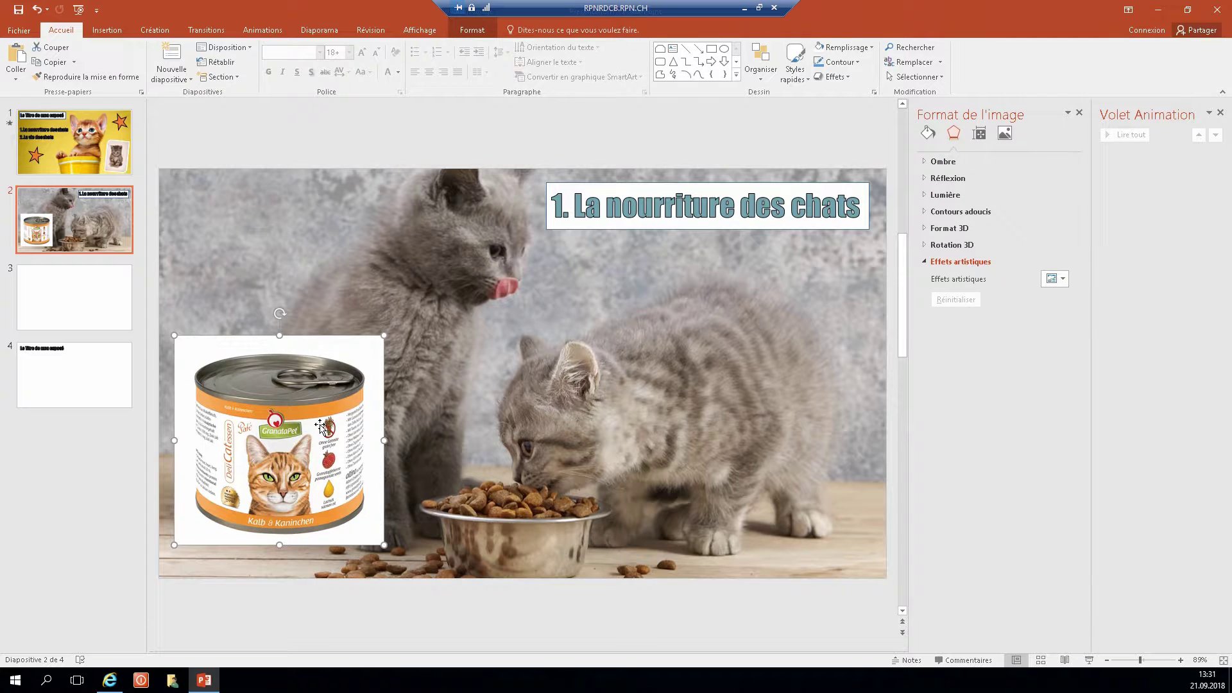
{"action": "key", "text": "Delete"}
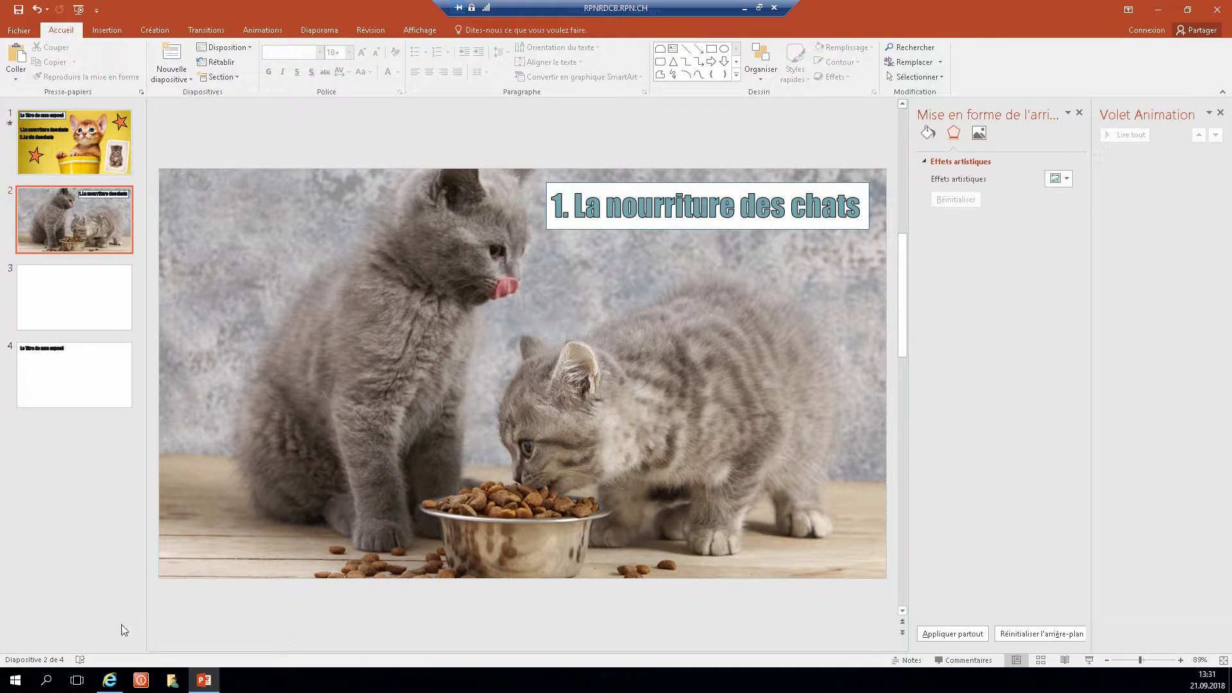
Filter the 'boite pour chats' results to transparent images and preview the Yarrah two-can picture.
{"action": "left_click", "coordinate": [110, 680]}
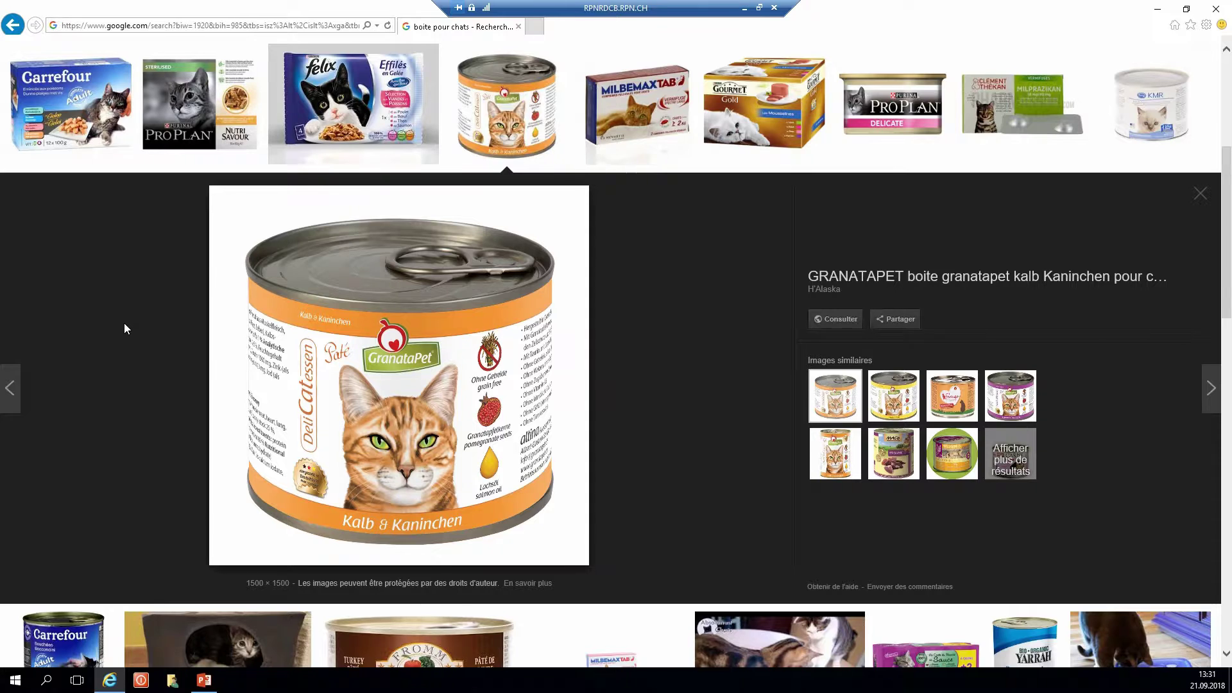
{"action": "scroll", "coordinate": [124, 329], "scroll_direction": "up", "scroll_amount": 5}
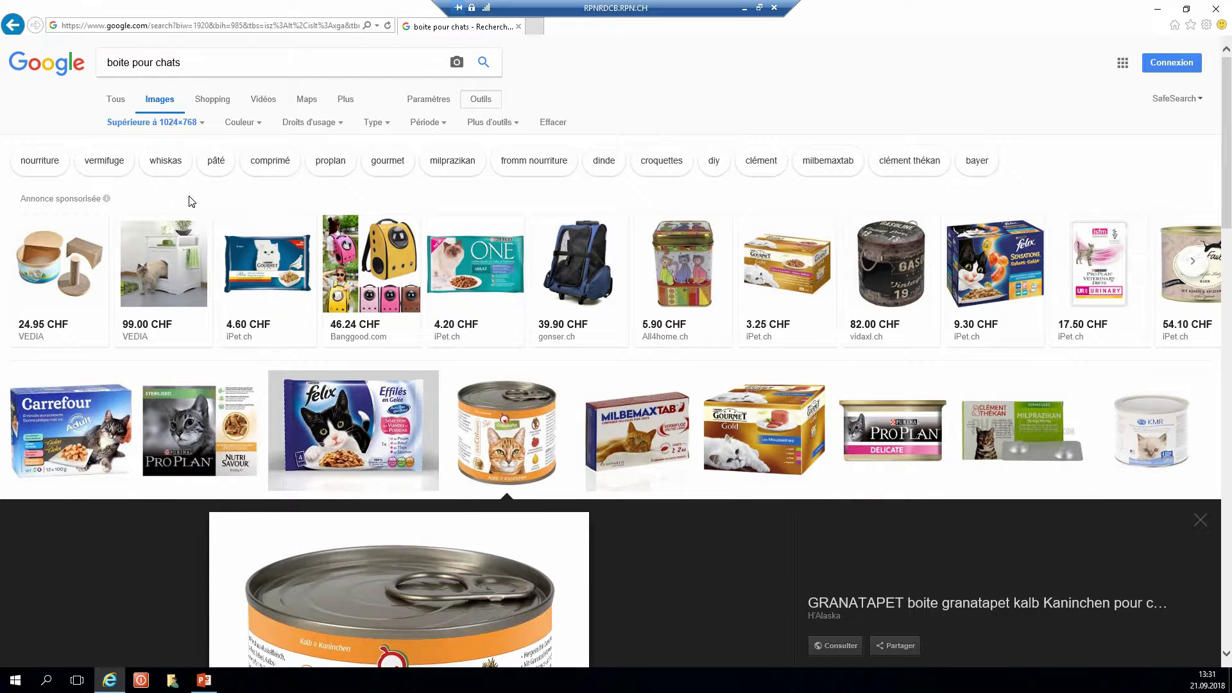
{"action": "left_click", "coordinate": [242, 124]}
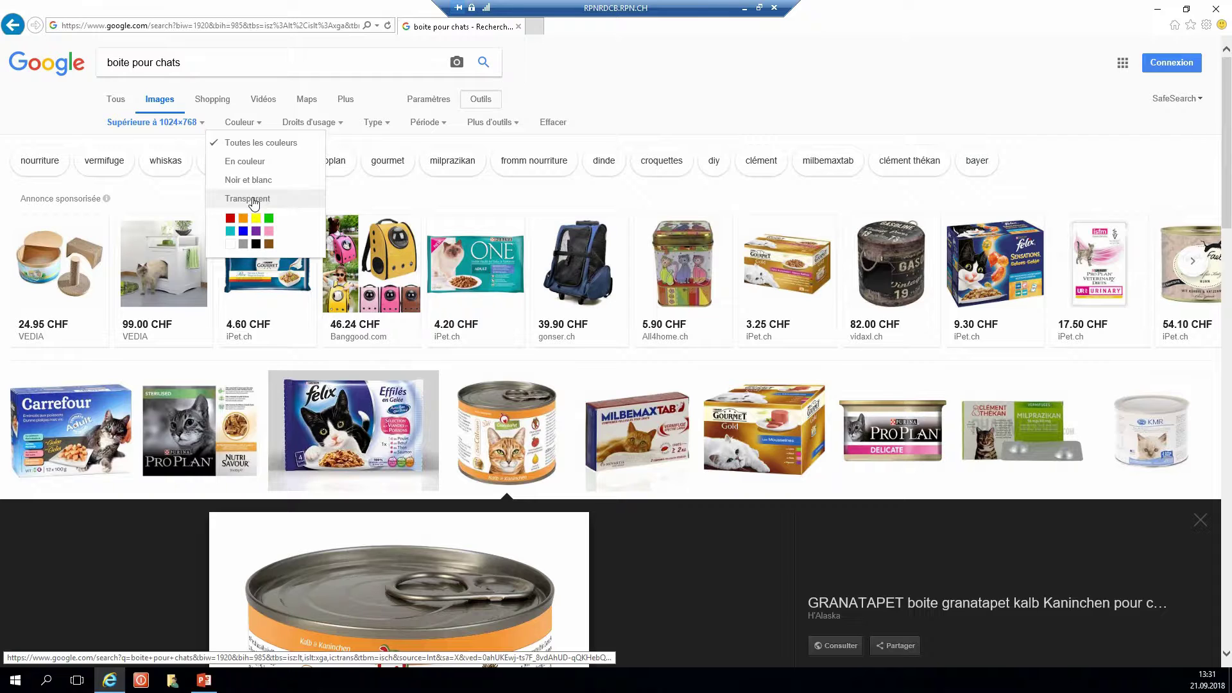
{"action": "left_click", "coordinate": [255, 201]}
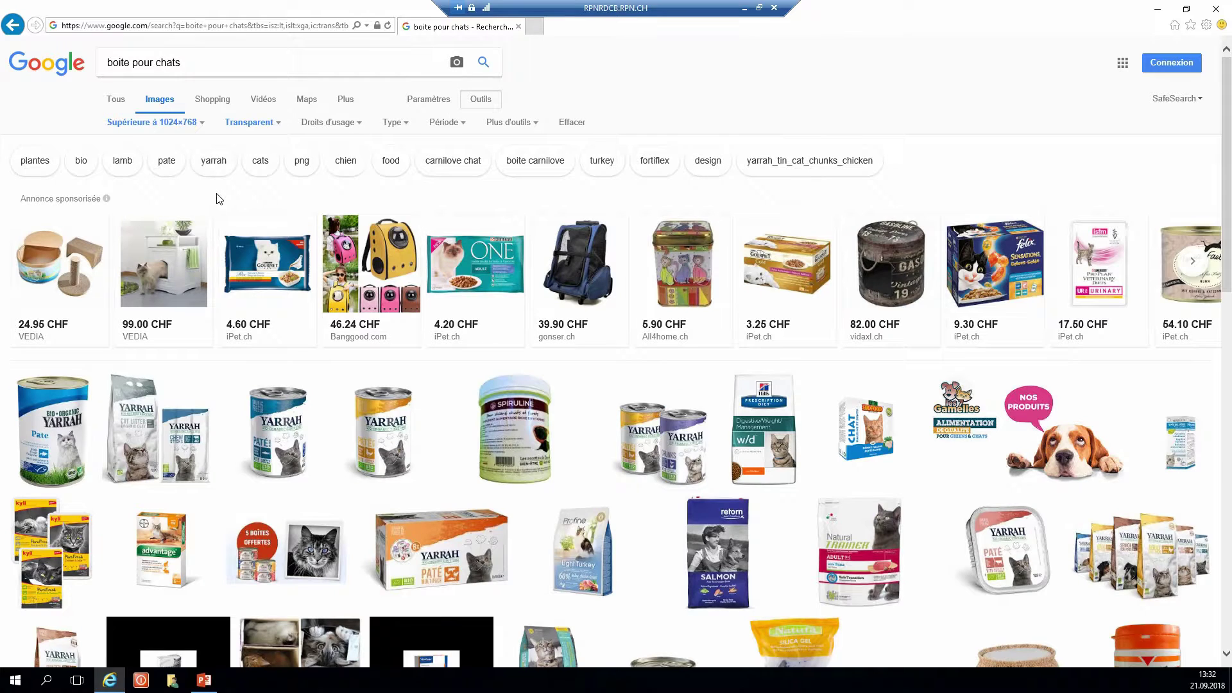
{"action": "scroll", "coordinate": [464, 326], "scroll_direction": "down", "scroll_amount": 2}
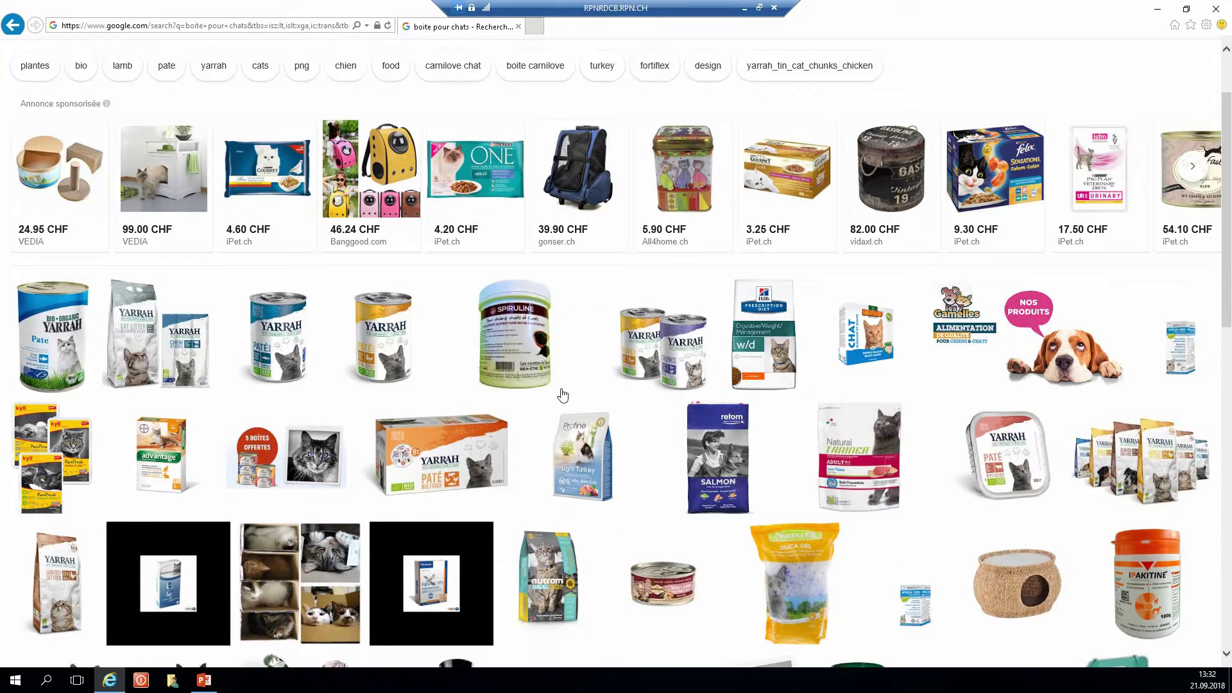
{"action": "left_click", "coordinate": [674, 328]}
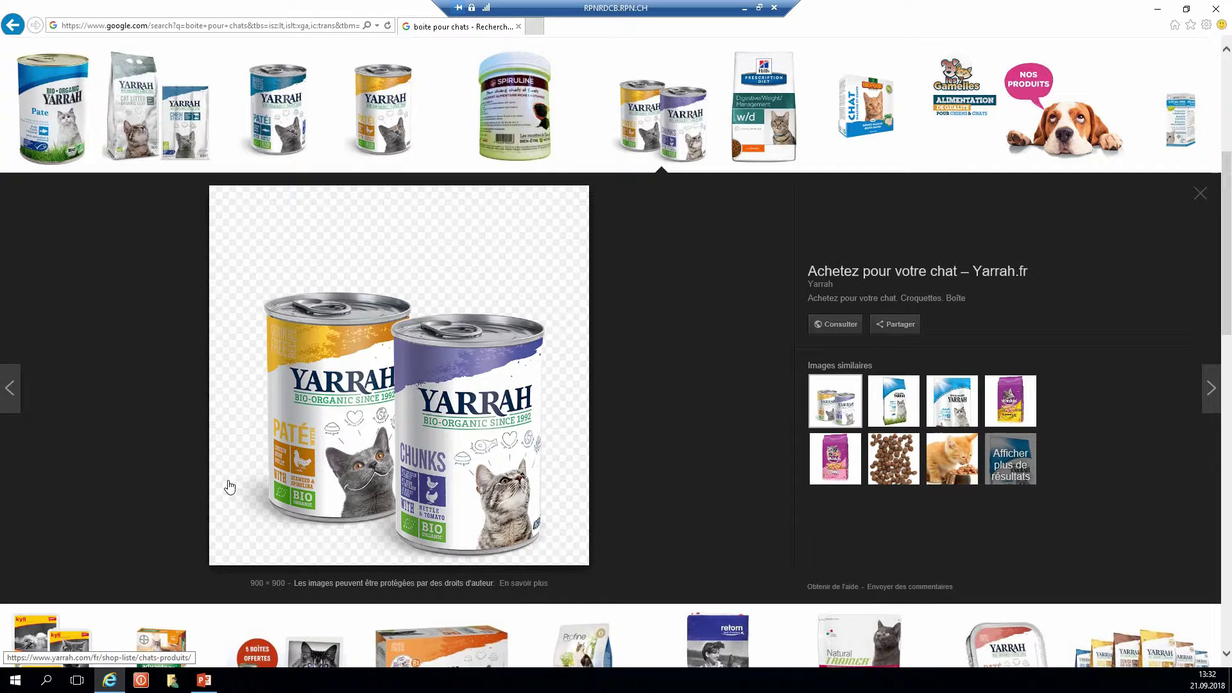
Save the transparent Yarrah cans preview into the Images folder named boite.
{"action": "right_click", "coordinate": [340, 352]}
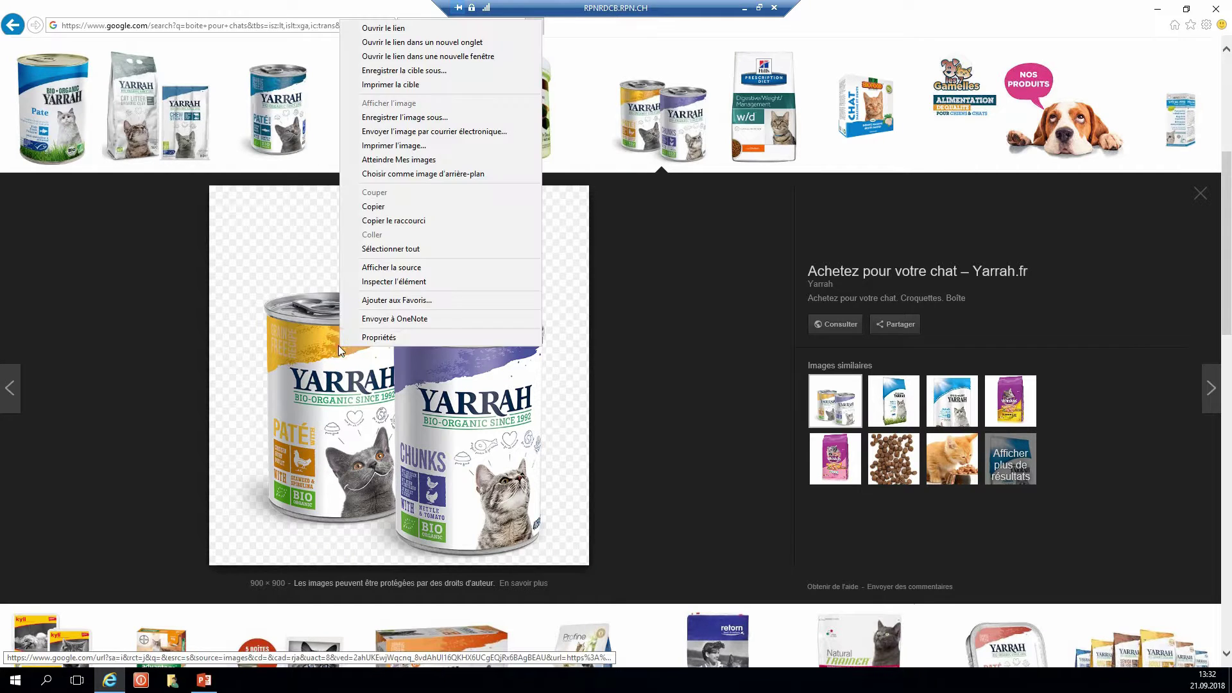
{"action": "left_click", "coordinate": [413, 118]}
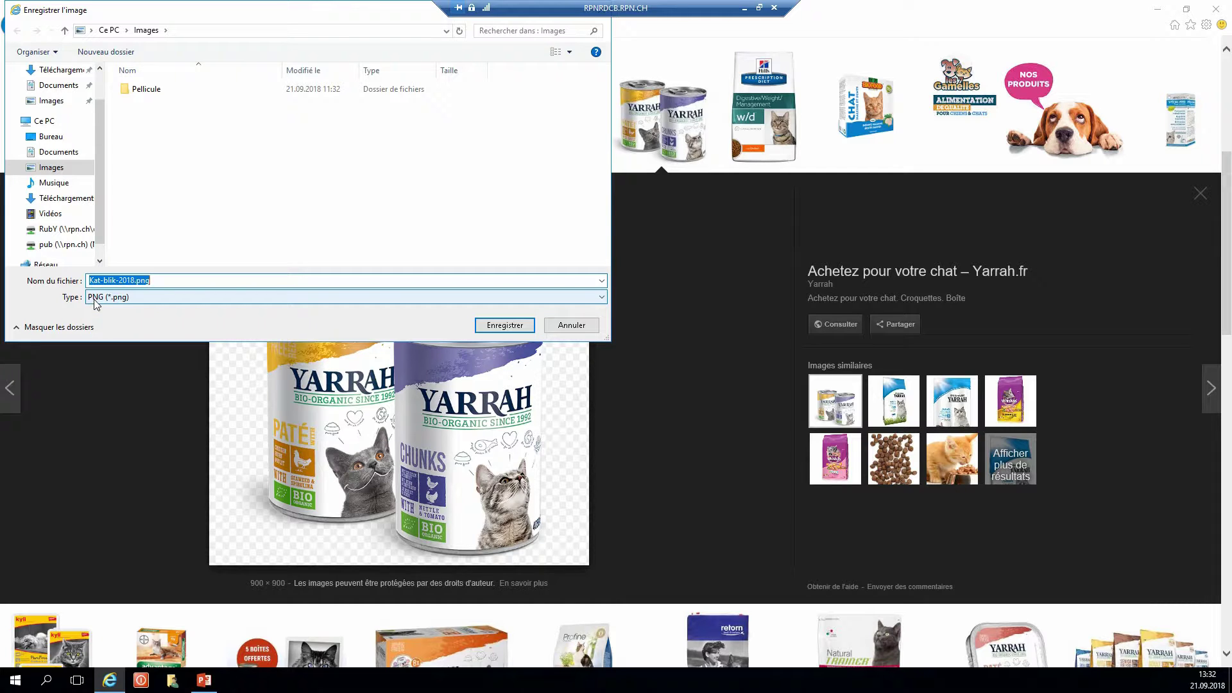
{"action": "left_click", "coordinate": [128, 281]}
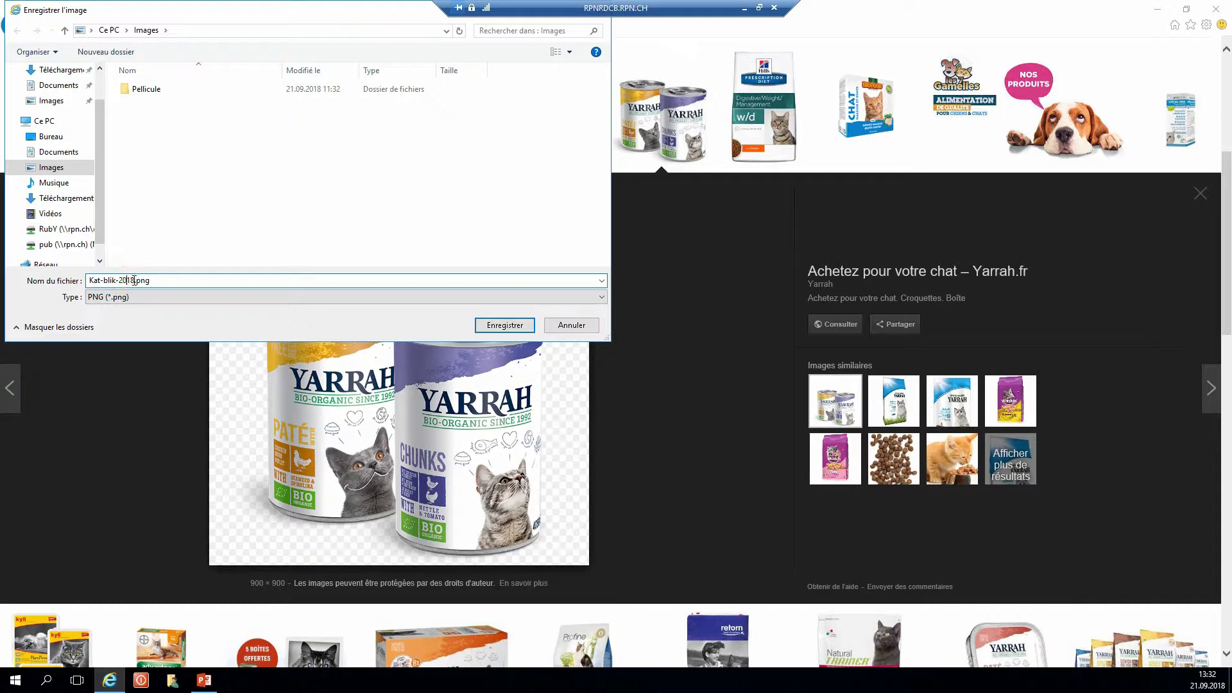
{"action": "left_click_drag", "start_coordinate": [116, 281], "coordinate": [83, 280]}
{"action": "type", "text": "boite"}
{"action": "double_click", "coordinate": [125, 281]}
{"action": "type", "text": "jpg"}
{"action": "key", "text": "Return"}
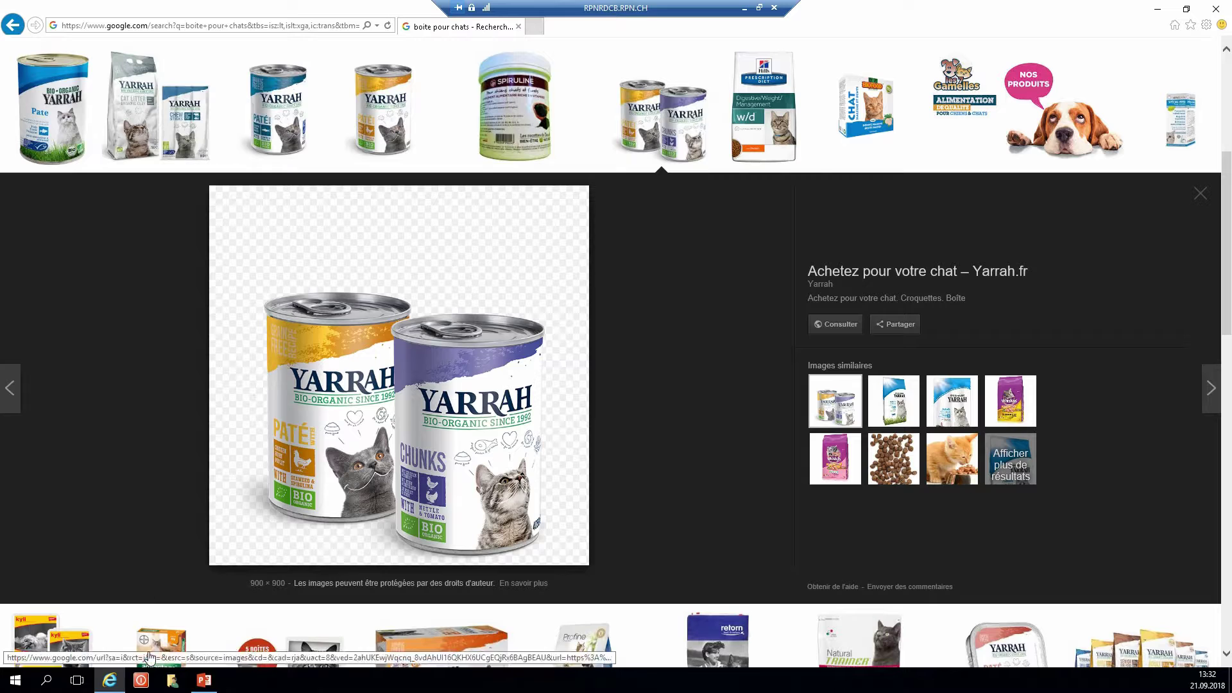
Insert the boite.png cans picture onto slide 2 from the Images folder.
{"action": "left_click", "coordinate": [204, 680]}
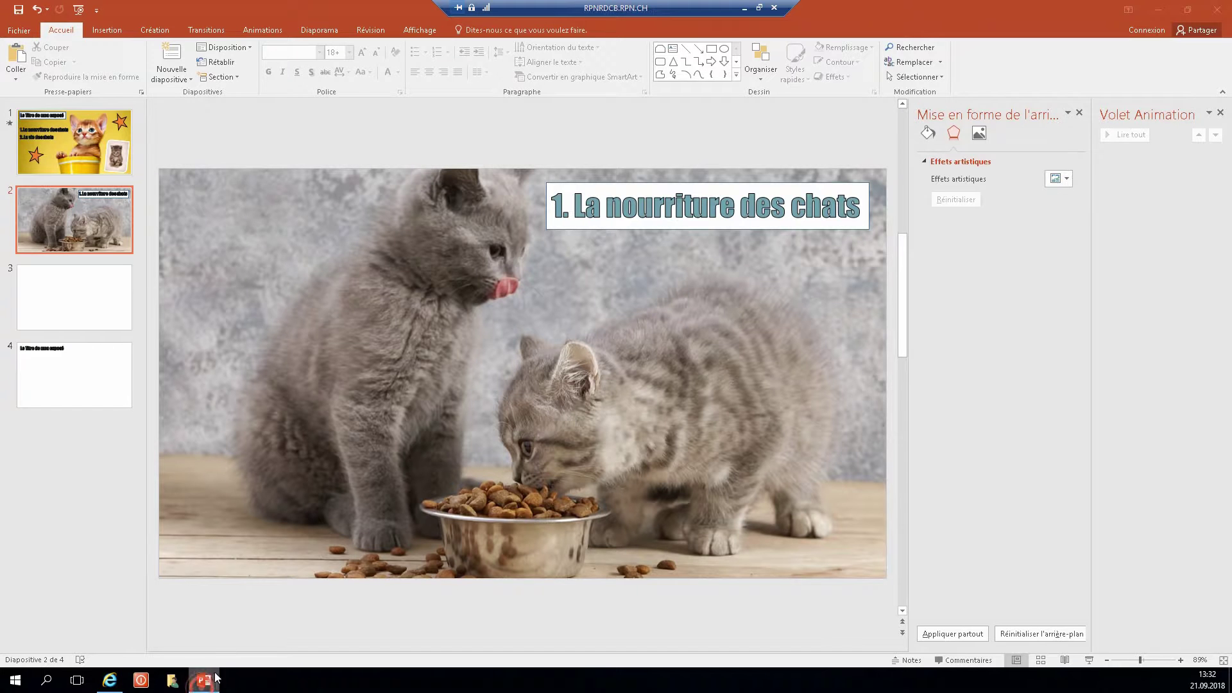
{"action": "left_click", "coordinate": [106, 30]}
{"action": "left_click", "coordinate": [103, 61]}
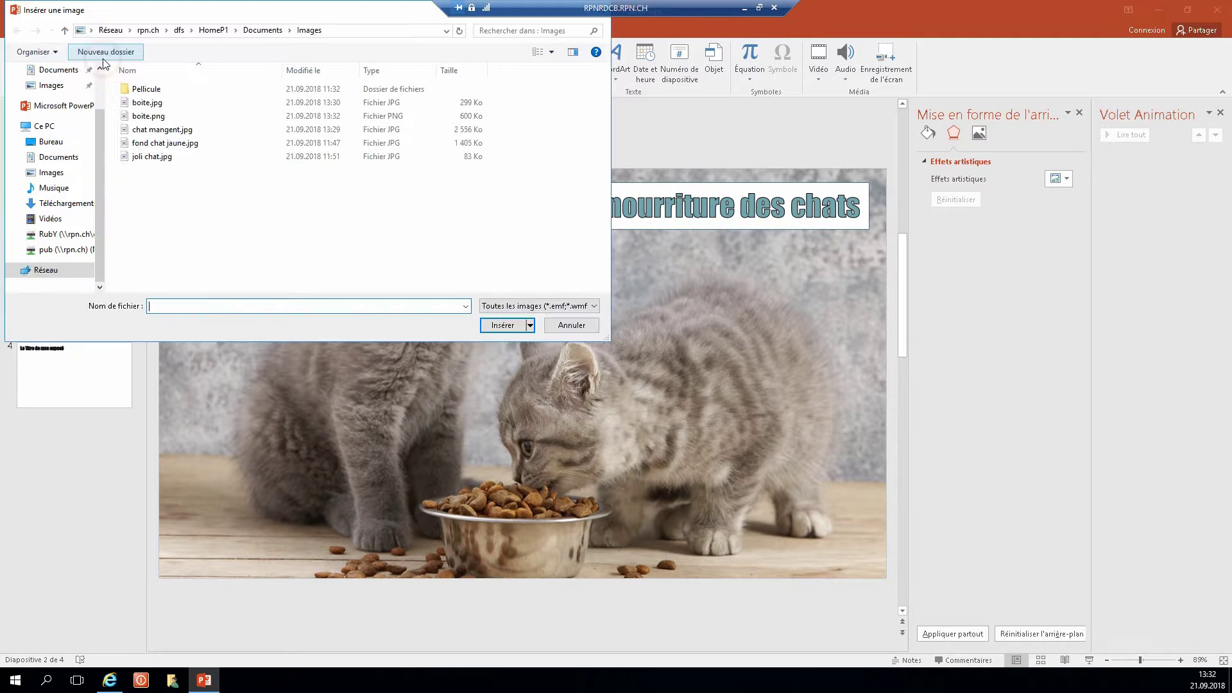
{"action": "left_click", "coordinate": [164, 117]}
{"action": "left_click", "coordinate": [503, 325]}
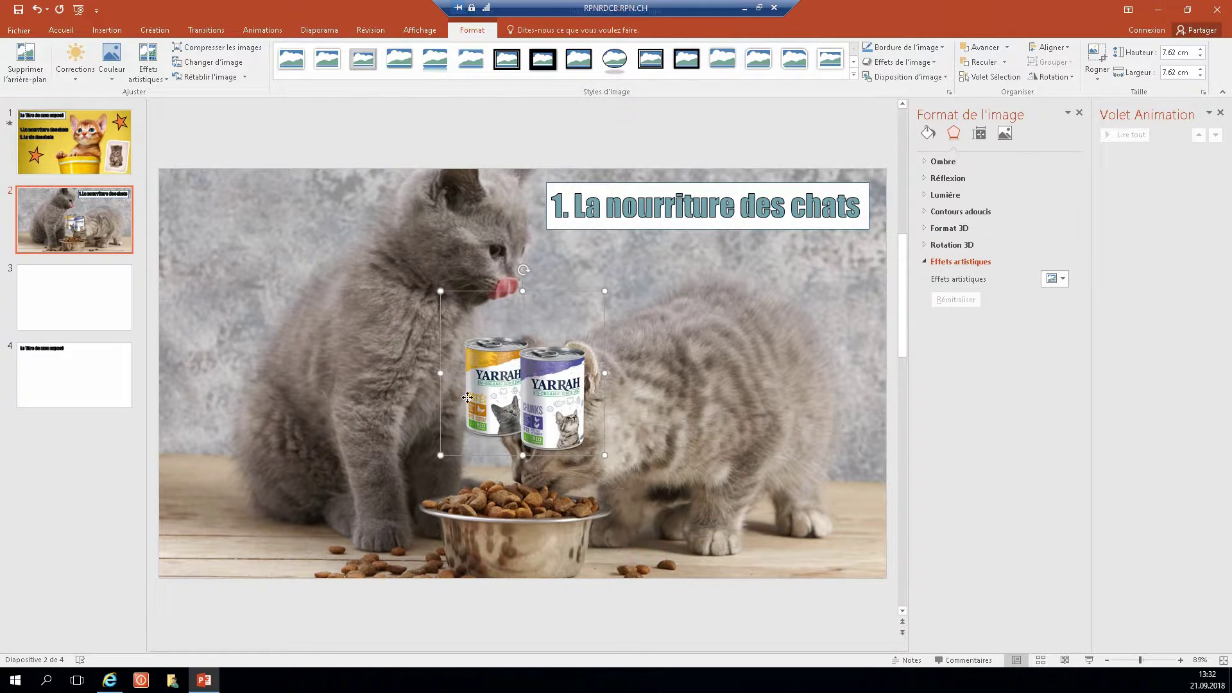
Move the cans picture to the lower-left corner and enlarge it to about 12.41 cm.
{"action": "left_click_drag", "start_coordinate": [468, 398], "coordinate": [248, 447]}
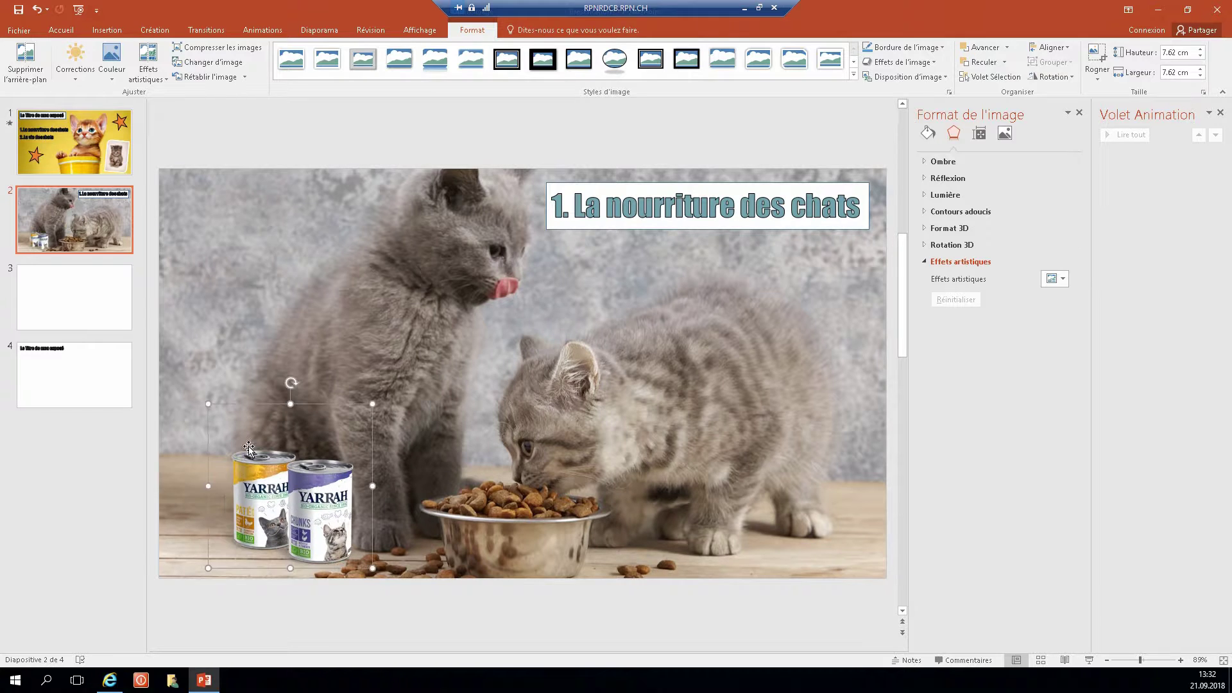
{"action": "left_click_drag", "start_coordinate": [208, 404], "coordinate": [147, 303]}
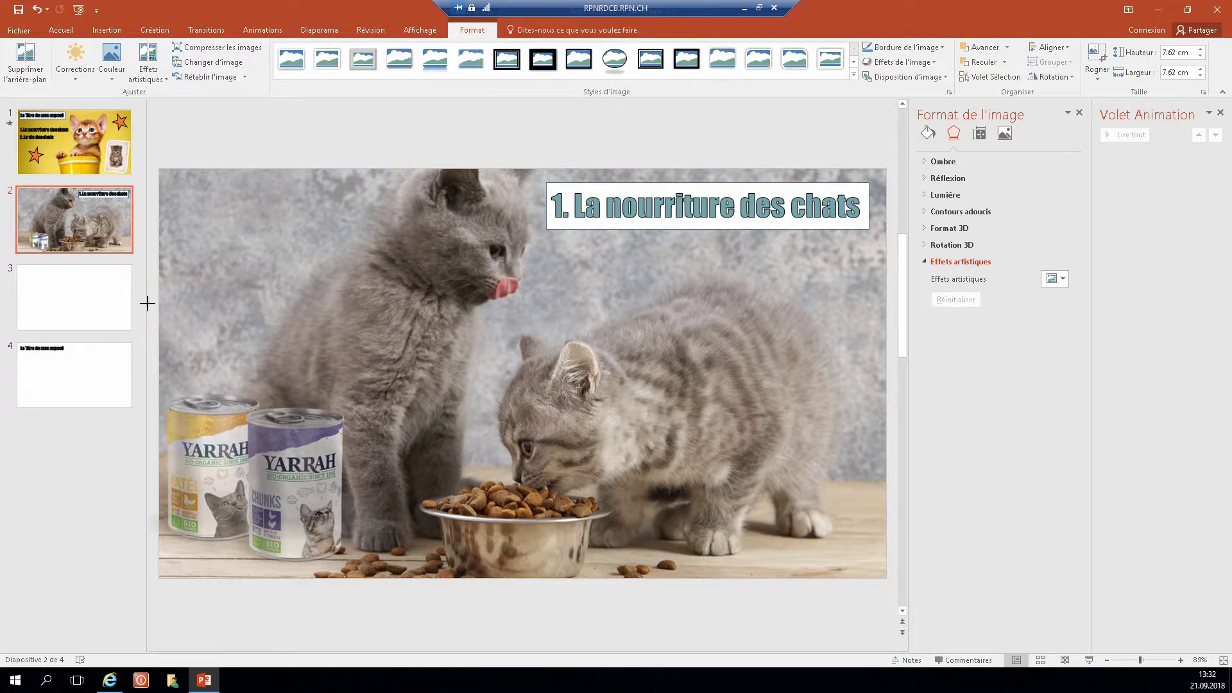
{"action": "mouse_move", "coordinate": [267, 449]}
{"action": "left_mouse_down"}
{"action": "mouse_move", "coordinate": [295, 435]}
{"action": "mouse_move", "coordinate": [287, 425]}
{"action": "left_mouse_up"}
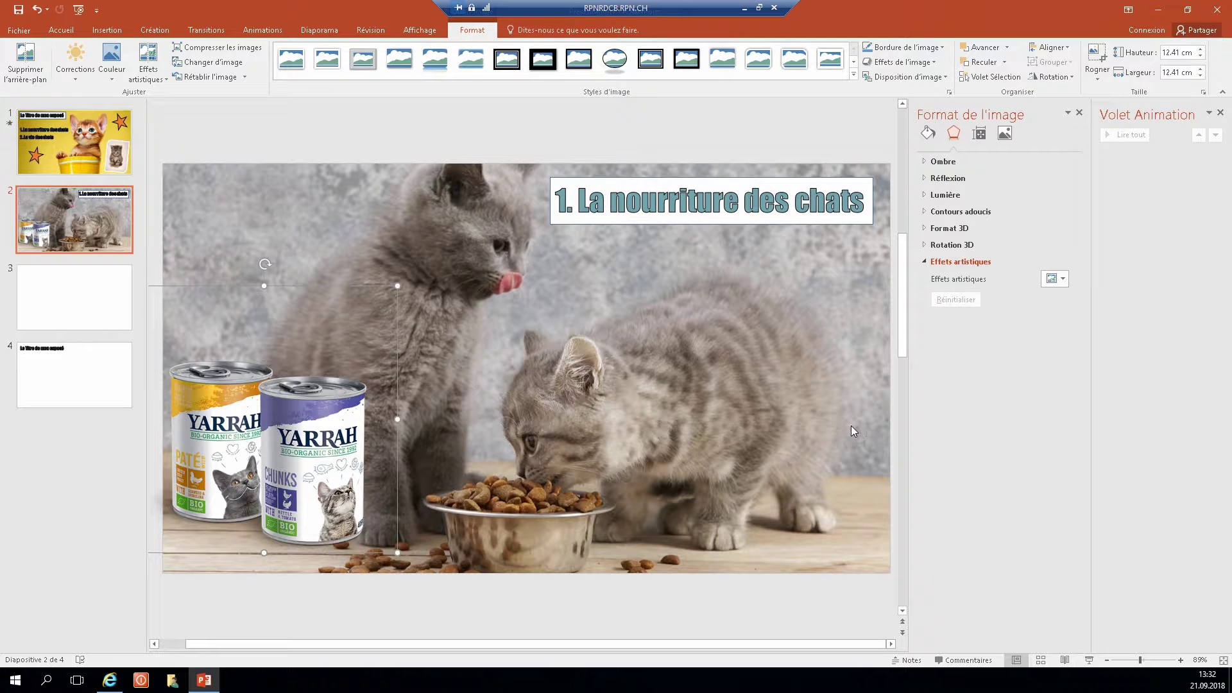
{"action": "left_click", "coordinate": [861, 387]}
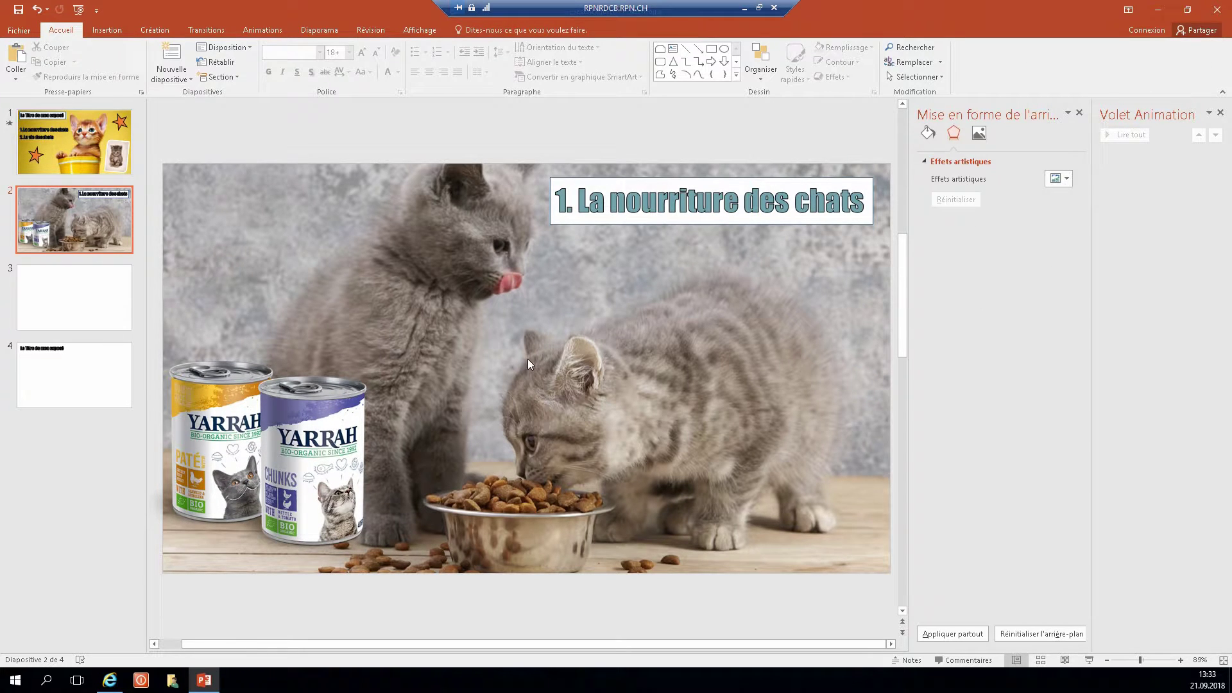
{"action": "left_click", "coordinate": [339, 440]}
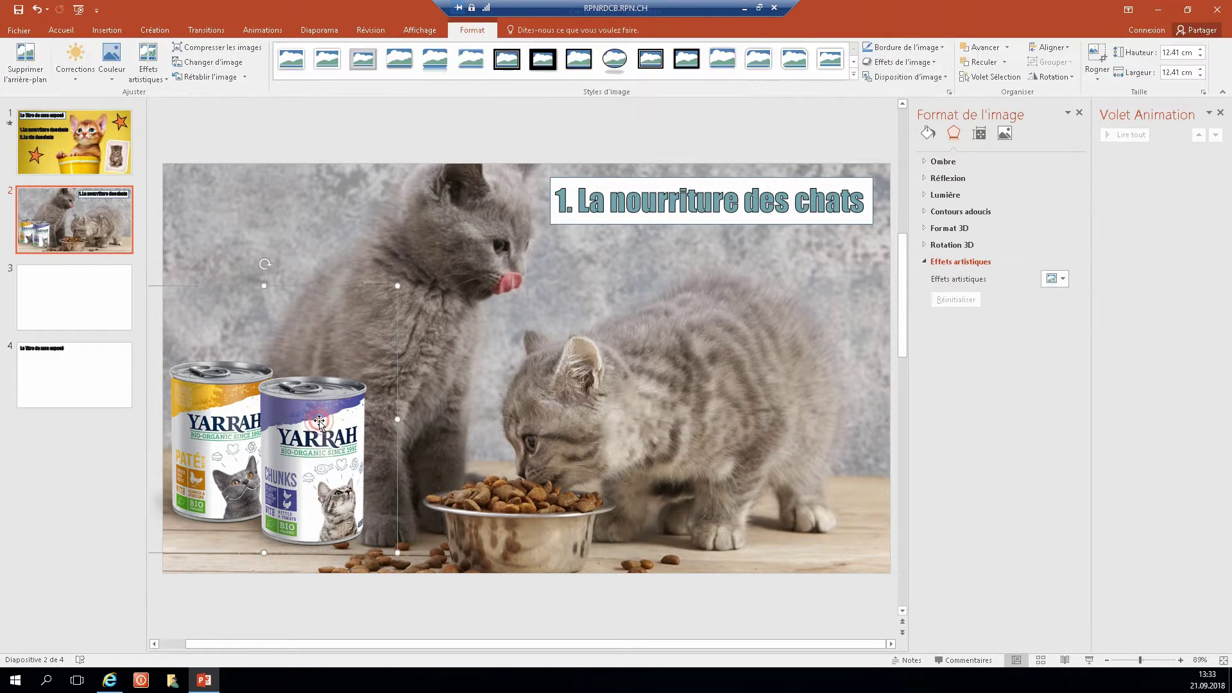
Apply the Roue entrance animation to the cans, starting with the previous animation.
{"action": "left_click", "coordinate": [267, 32]}
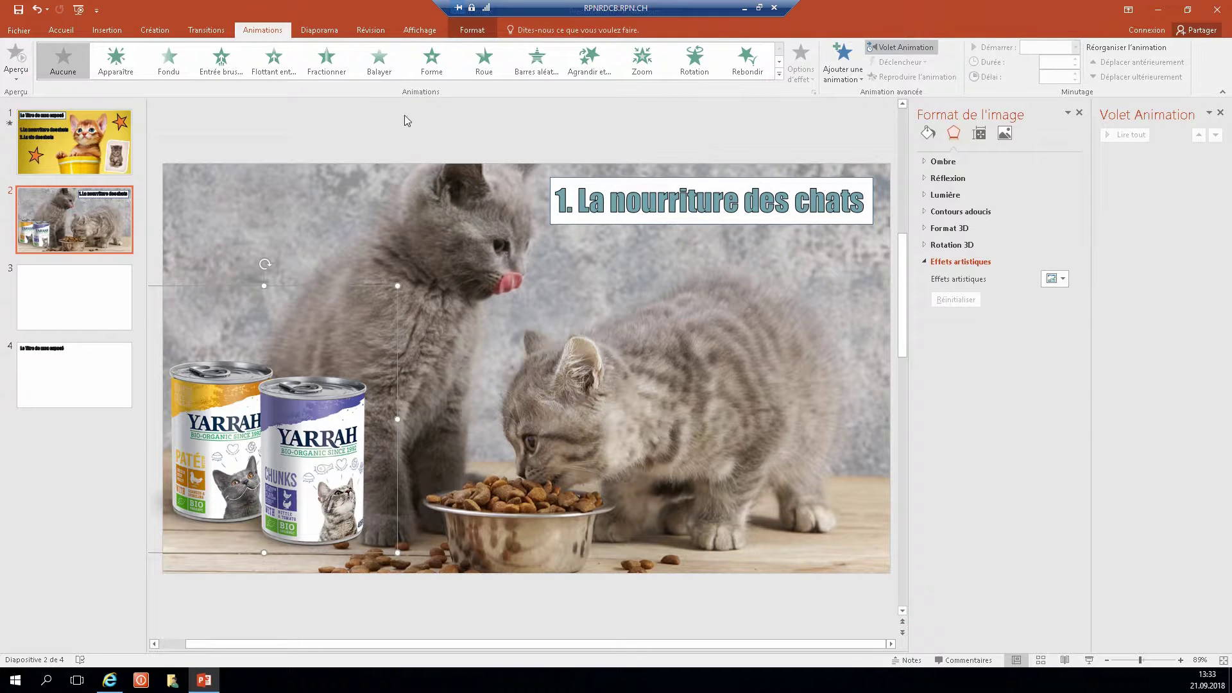
{"action": "left_click", "coordinate": [487, 60]}
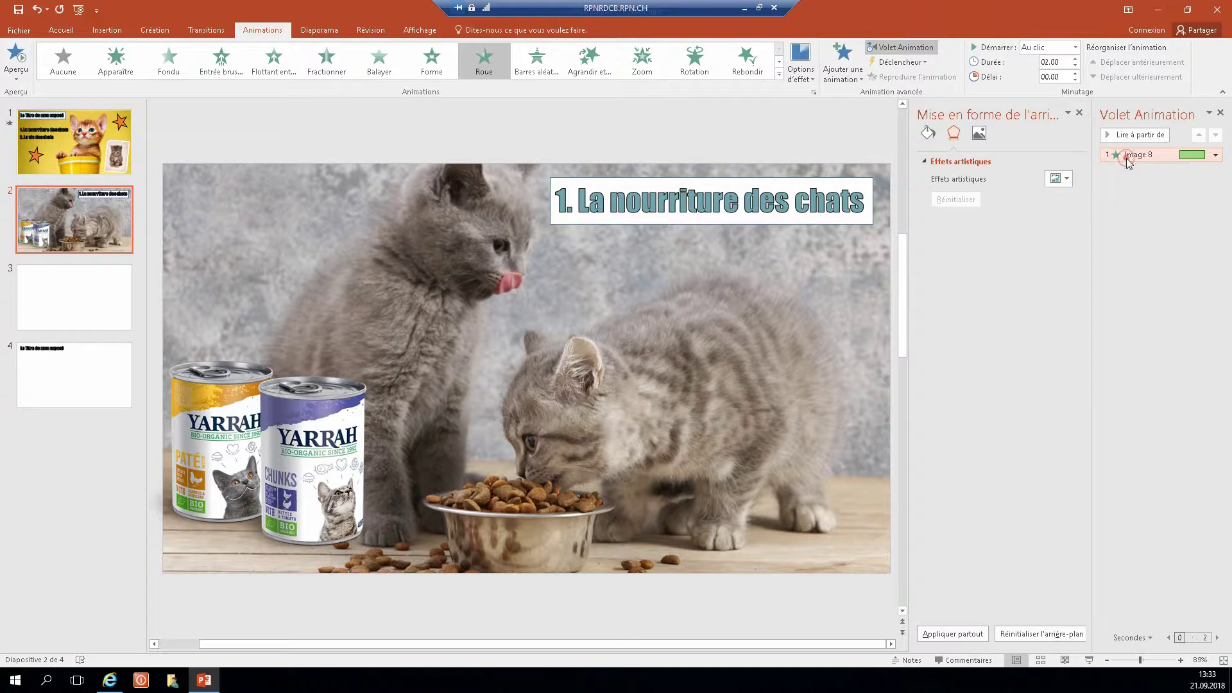
{"action": "right_click", "coordinate": [1123, 156]}
{"action": "left_click", "coordinate": [1133, 184]}
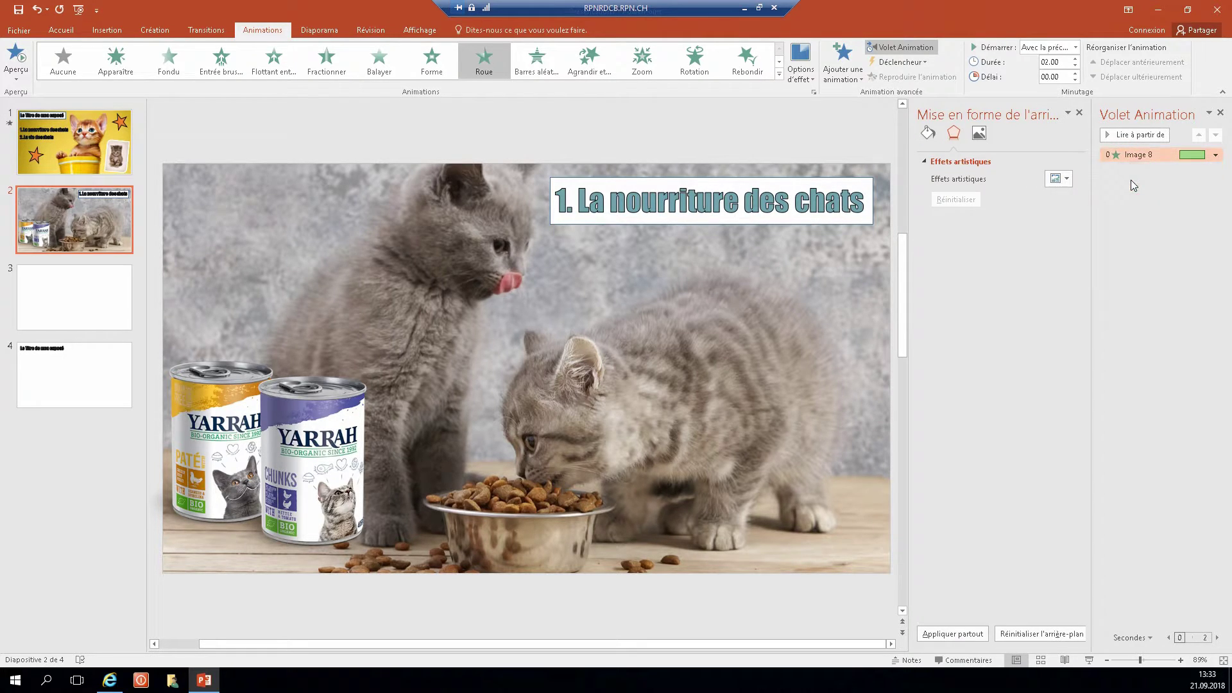
{"action": "left_click", "coordinate": [680, 117]}
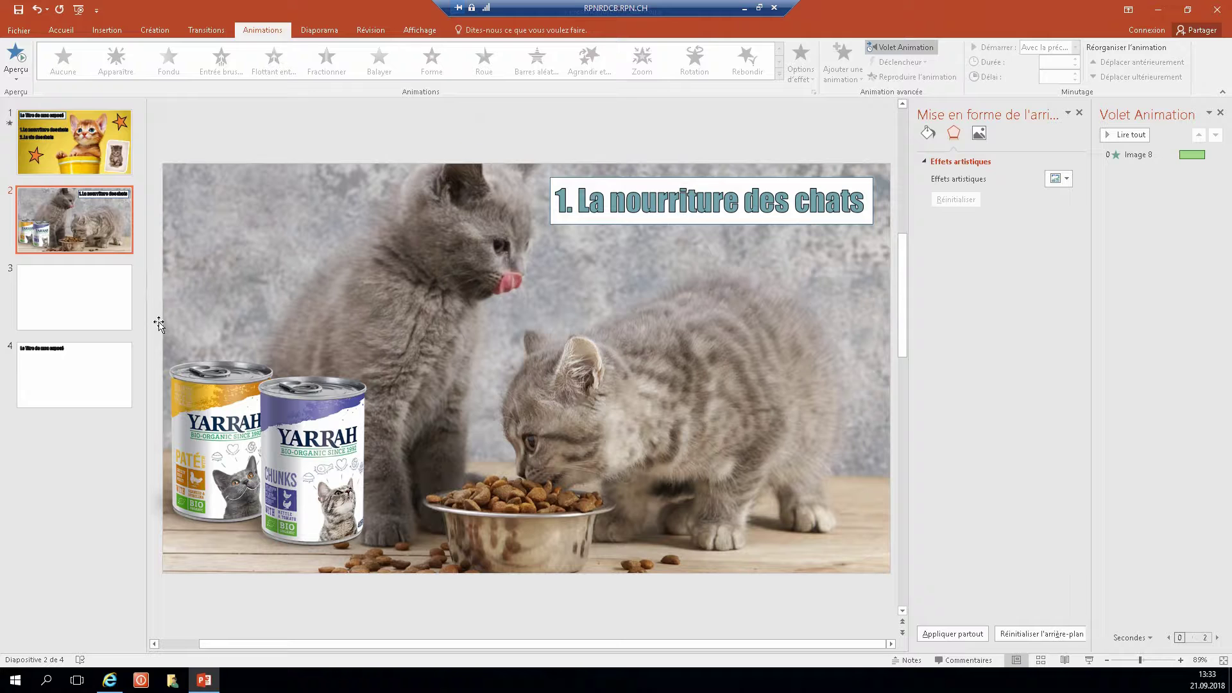
Copy slide 4's title box onto slide 2 and retype it as 'Les boites' under the heading.
{"action": "left_click", "coordinate": [82, 405]}
{"action": "left_click", "coordinate": [326, 196]}
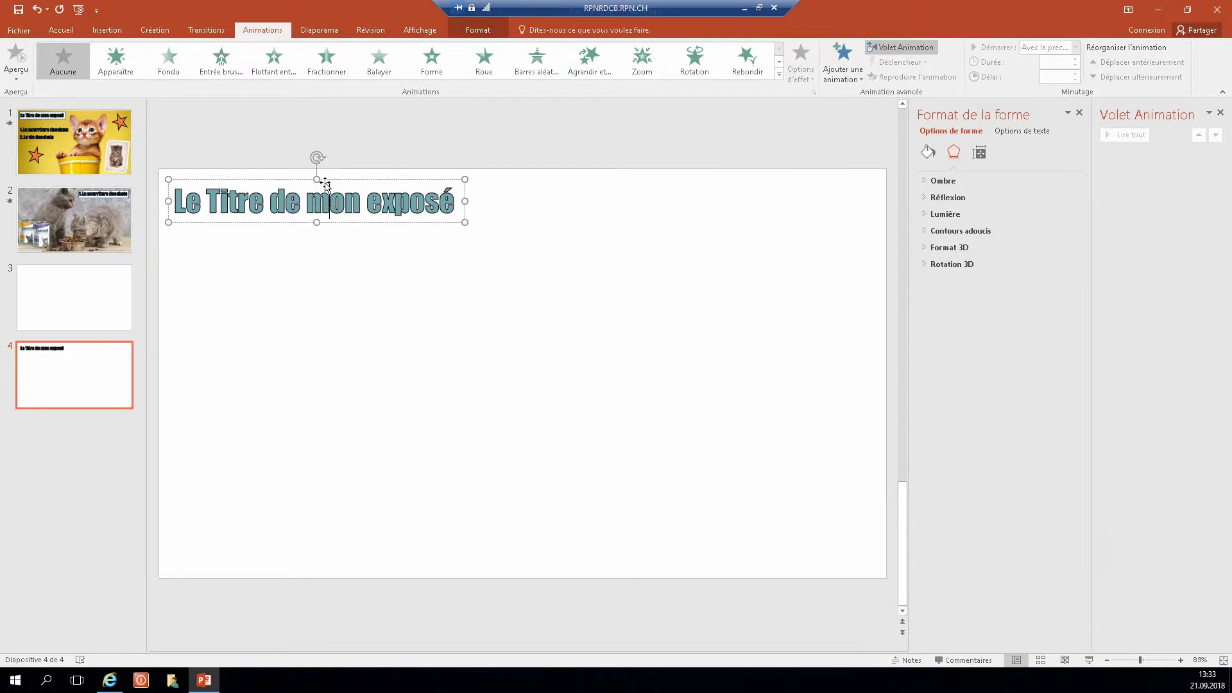
{"action": "right_click", "coordinate": [326, 182]}
{"action": "left_click", "coordinate": [346, 204]}
{"action": "left_click", "coordinate": [74, 218]}
{"action": "right_click", "coordinate": [465, 129]}
{"action": "left_click", "coordinate": [487, 157]}
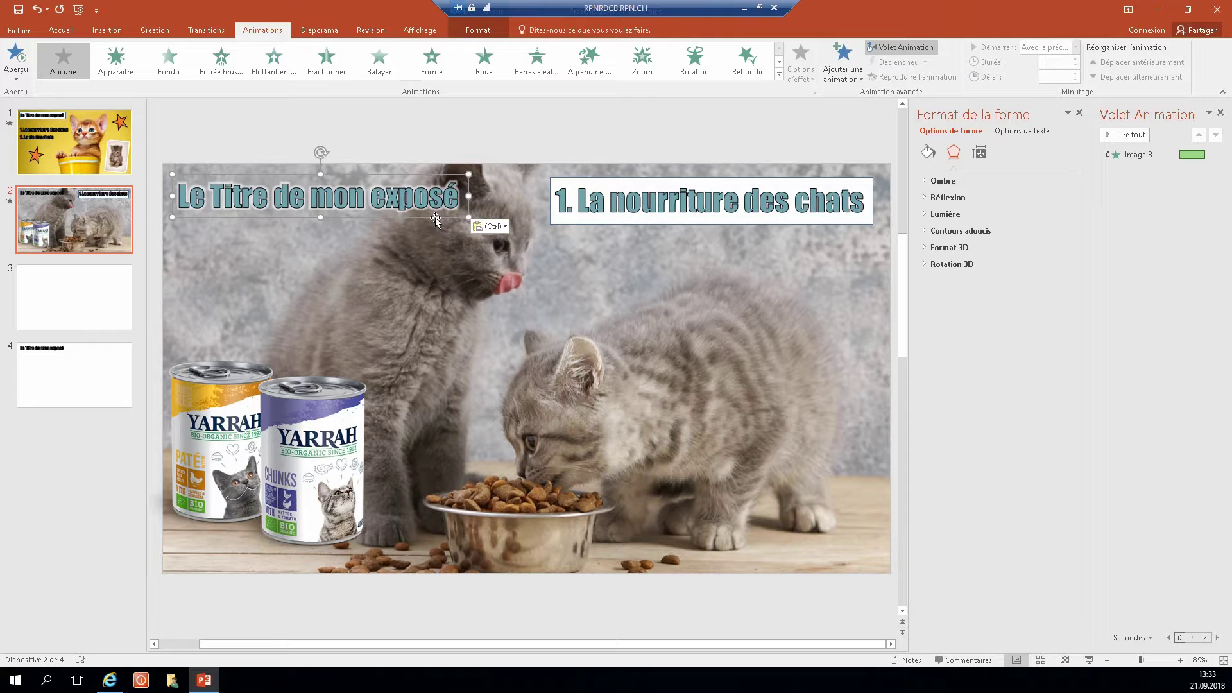
{"action": "left_click_drag", "start_coordinate": [435, 220], "coordinate": [832, 275]}
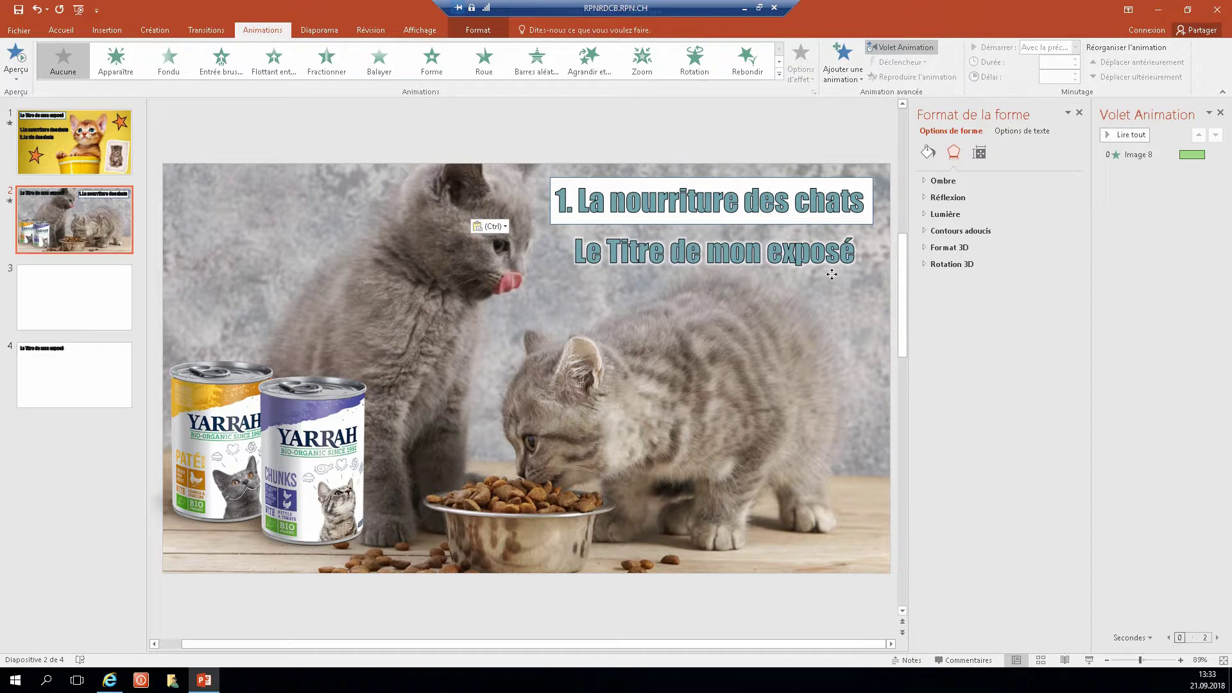
{"action": "left_click_drag", "start_coordinate": [571, 252], "coordinate": [867, 258]}
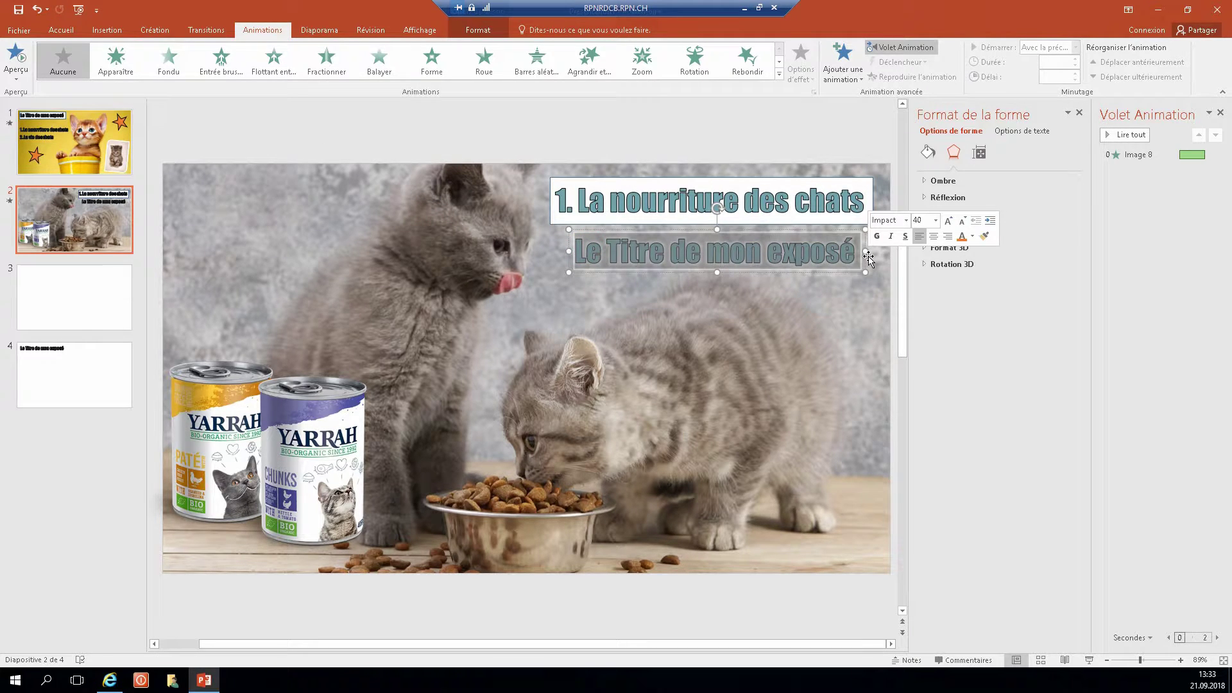
{"action": "type", "text": "Les boites"}
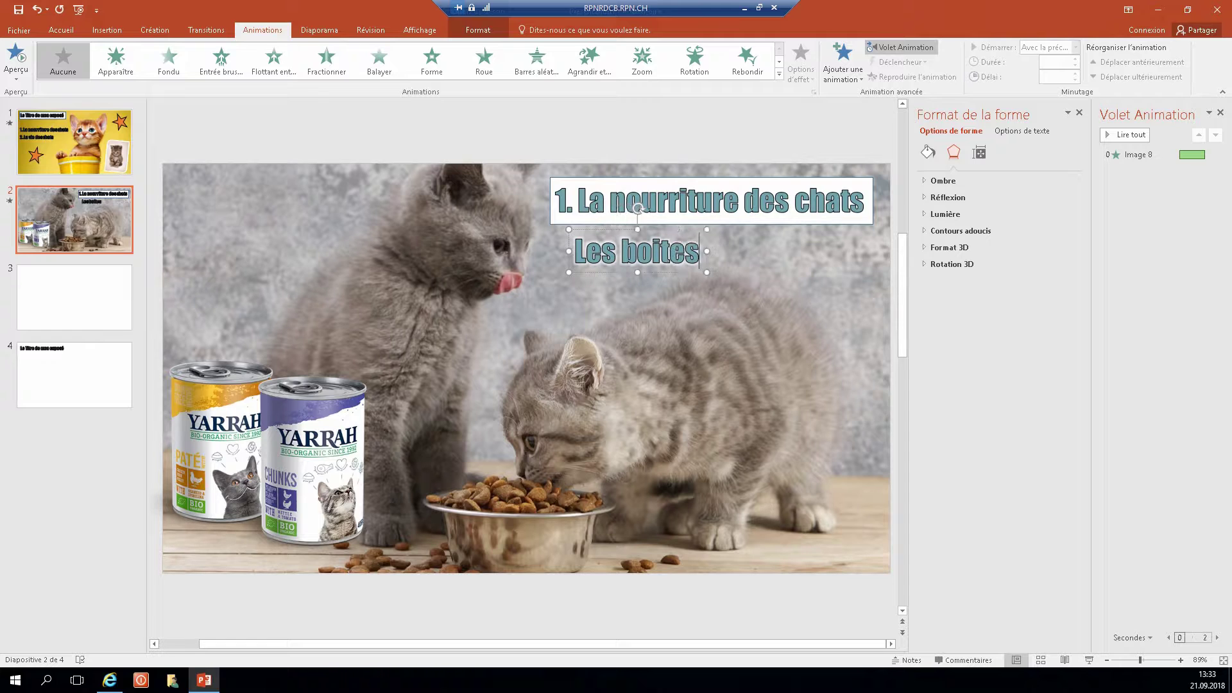
{"action": "left_click_drag", "start_coordinate": [670, 274], "coordinate": [744, 276]}
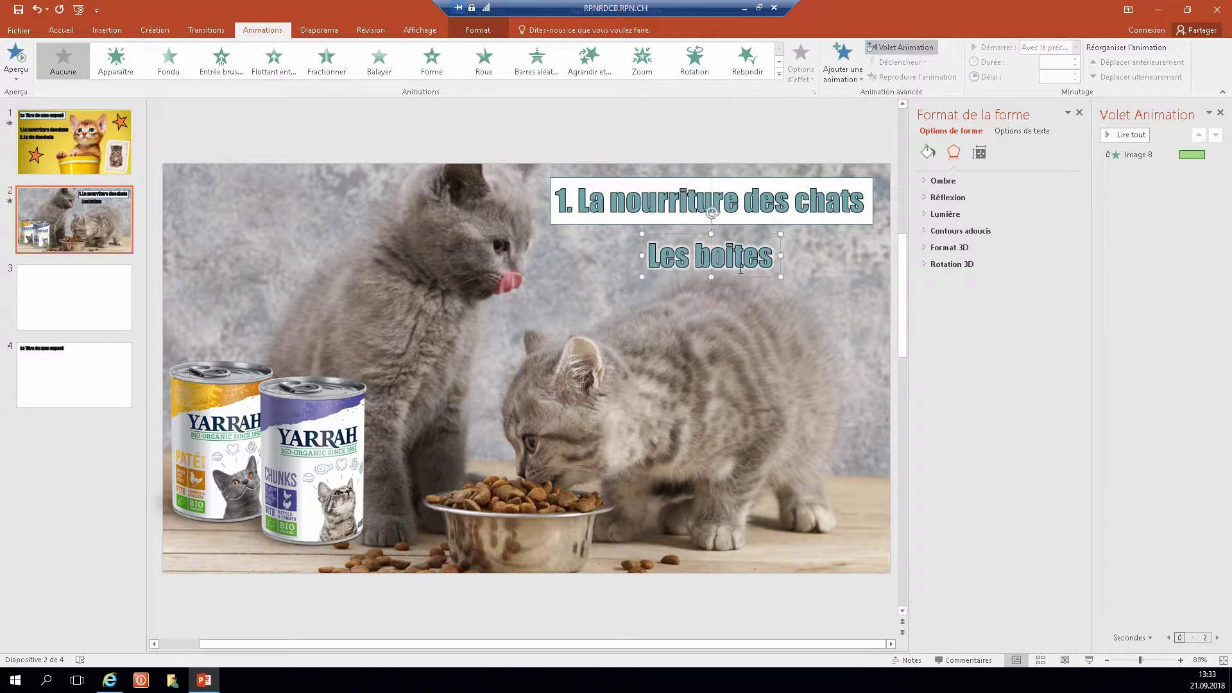
Paste a second copy, retyped as 'Les granulés', and place it below Les boites.
{"action": "right_click", "coordinate": [714, 132]}
{"action": "left_click", "coordinate": [738, 163]}
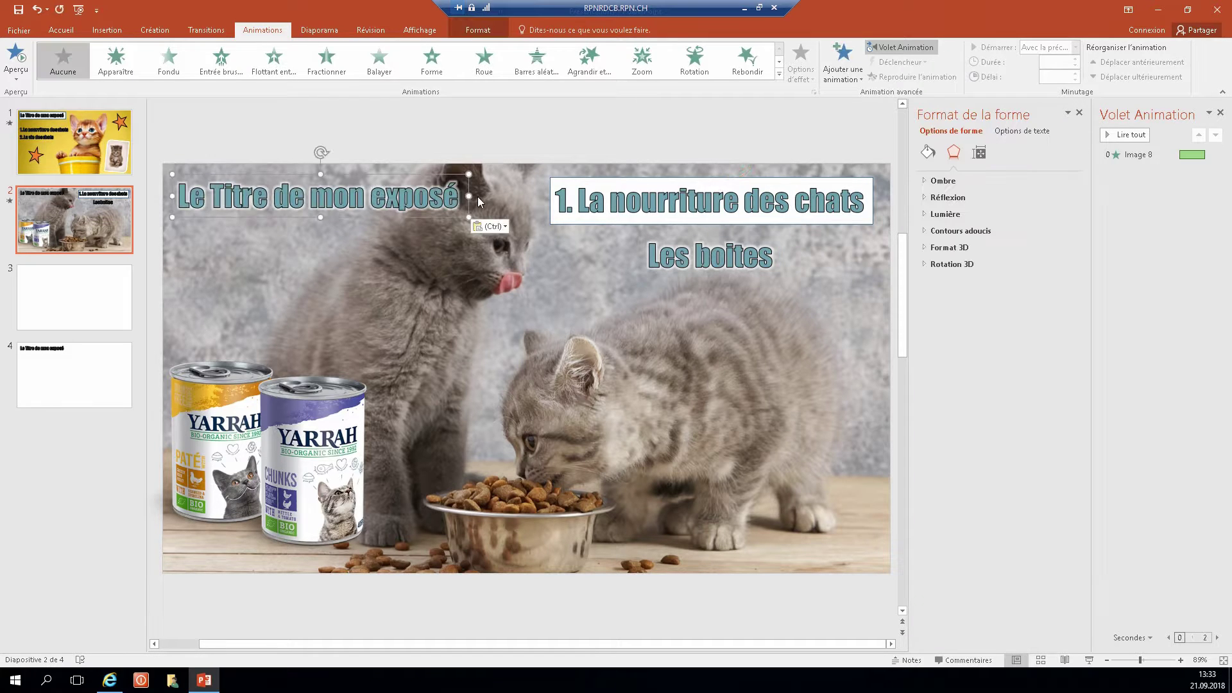
{"action": "left_click_drag", "start_coordinate": [180, 196], "coordinate": [465, 178]}
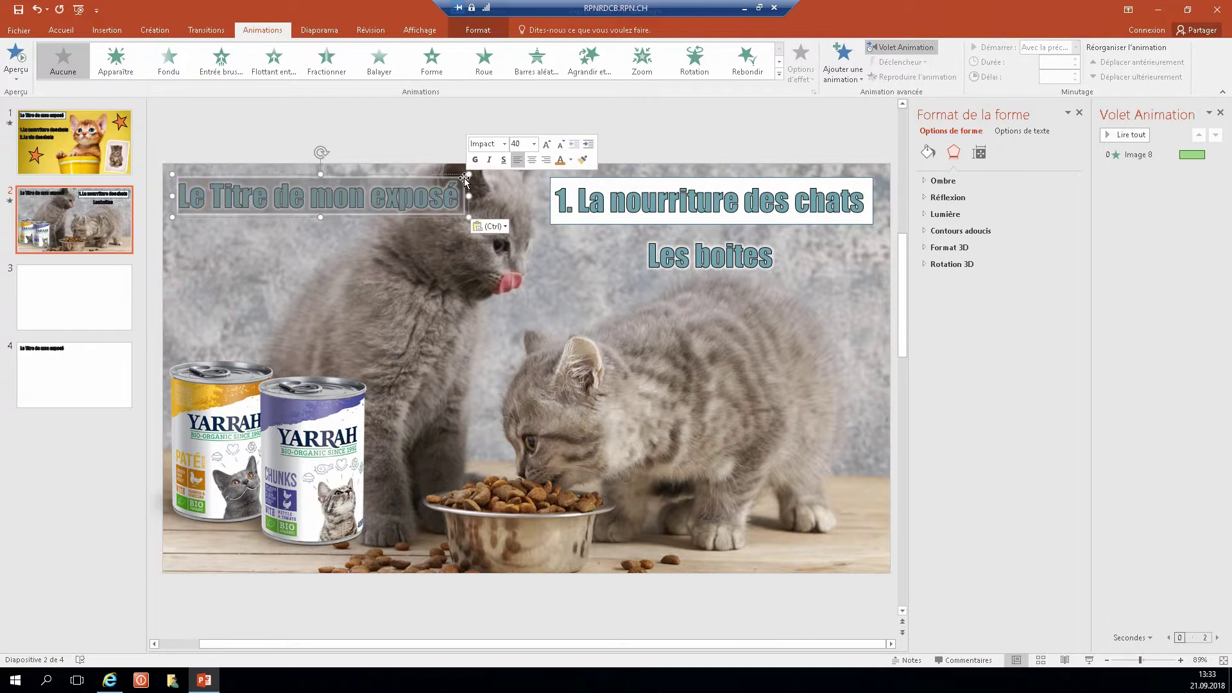
{"action": "type", "text": "Les granulés"}
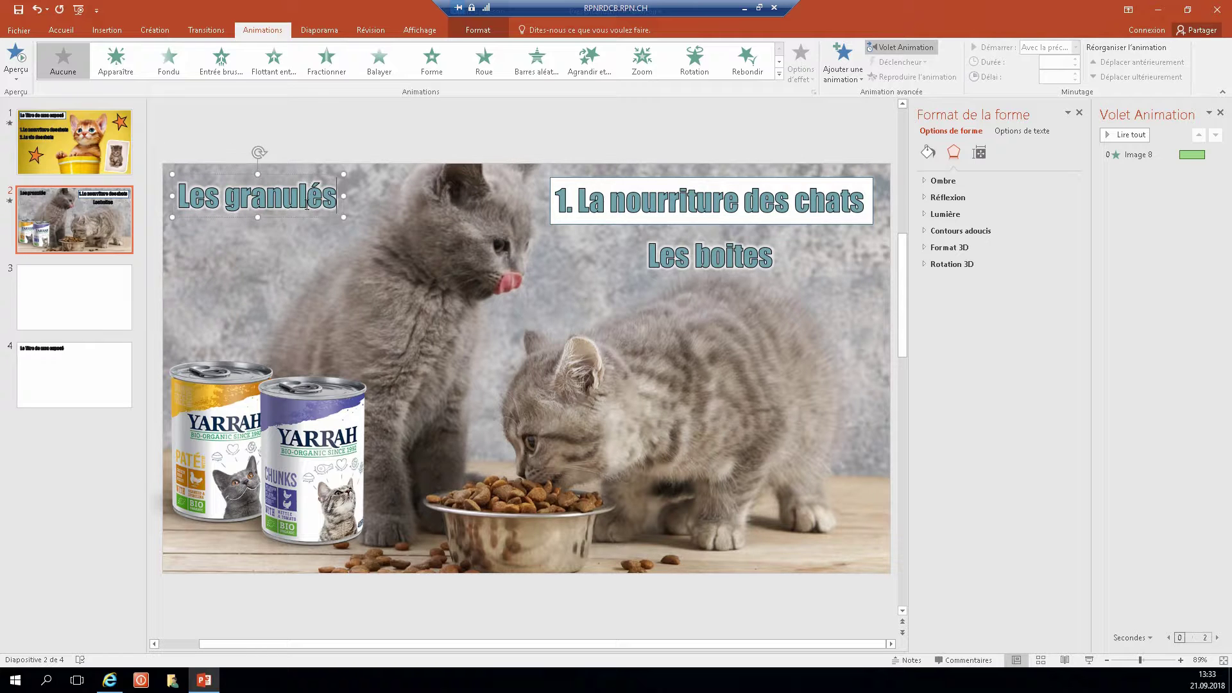
{"action": "left_click_drag", "start_coordinate": [309, 217], "coordinate": [761, 335]}
{"action": "left_click", "coordinate": [741, 260]}
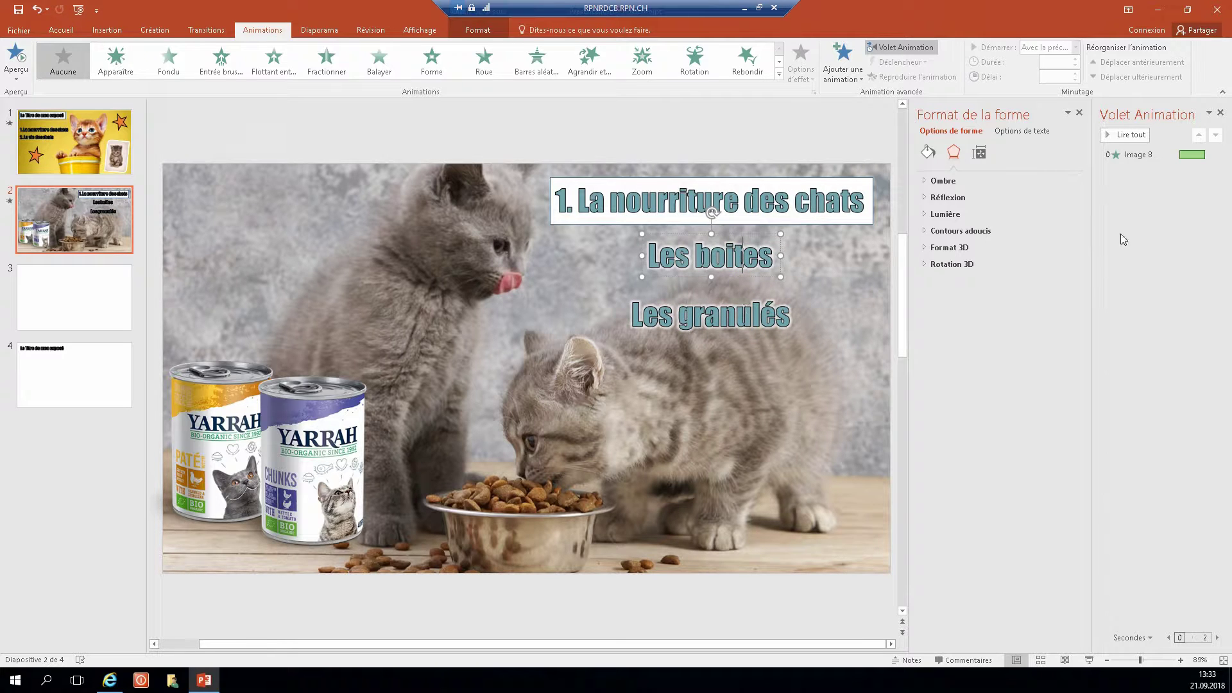
Preview slide 2, give Les boites and Les granulés a Balayer (Wipe) animation, and replay it.
{"action": "left_click", "coordinate": [1090, 661]}
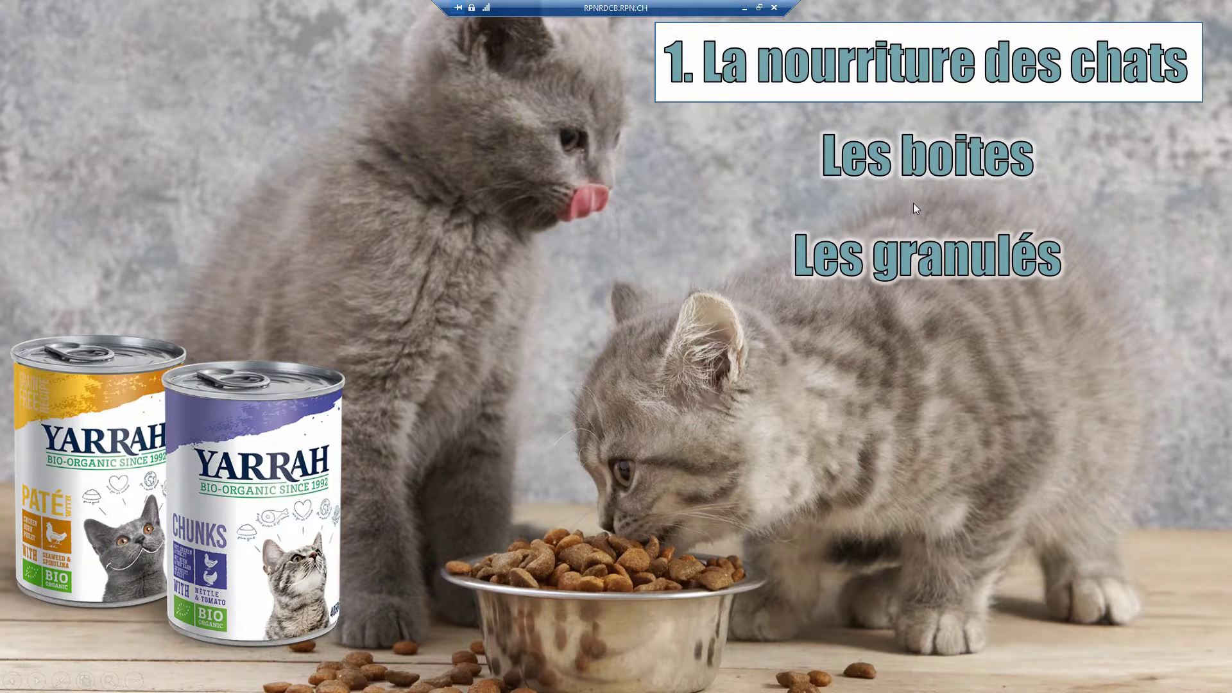
{"action": "key", "text": "Escape"}
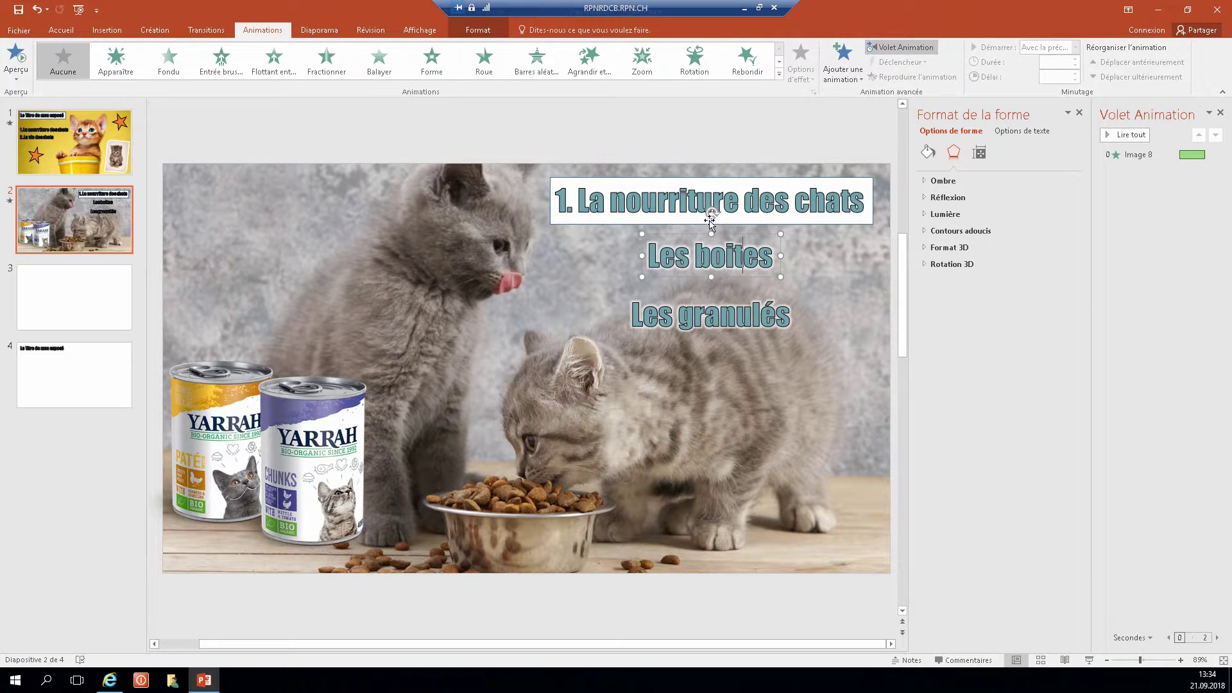
{"action": "left_click", "coordinate": [750, 235]}
{"action": "left_click", "coordinate": [378, 68]}
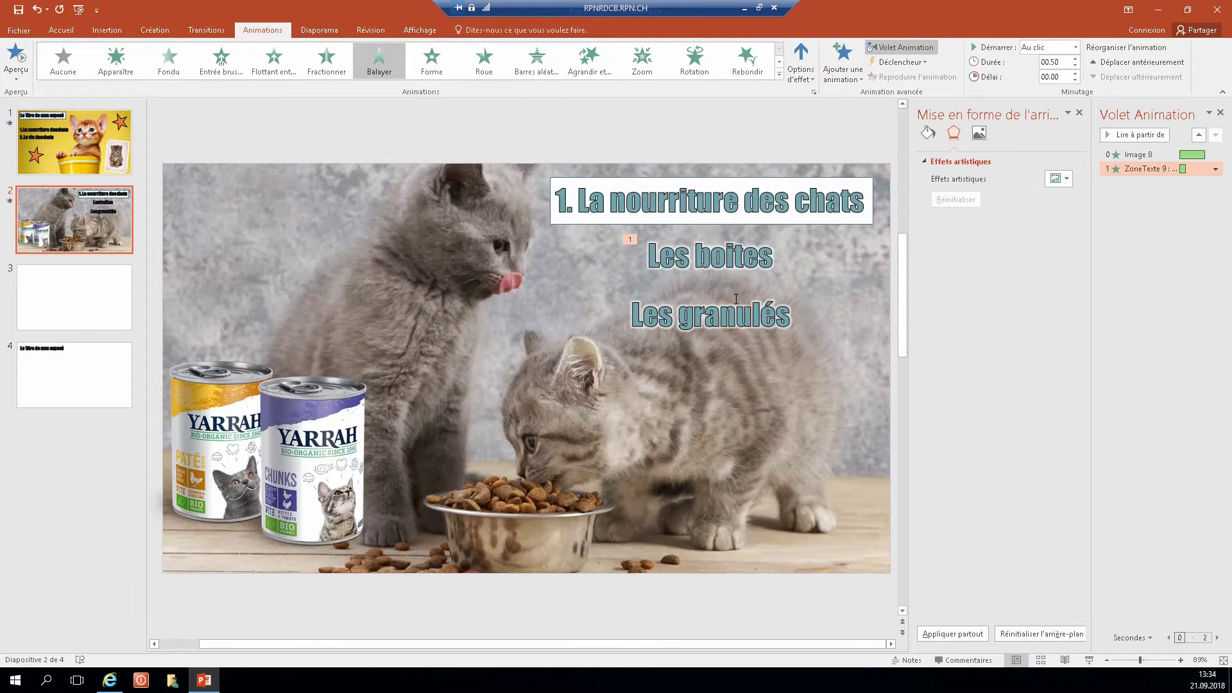
{"action": "left_click", "coordinate": [736, 299]}
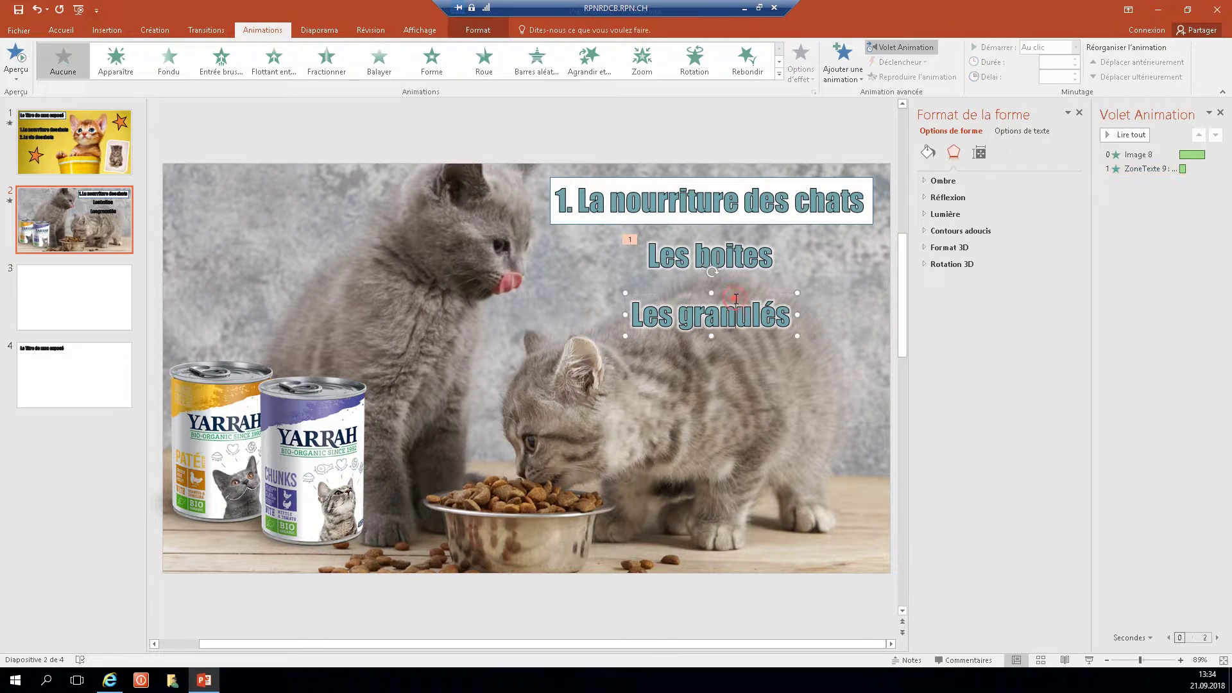
{"action": "left_click", "coordinate": [379, 64]}
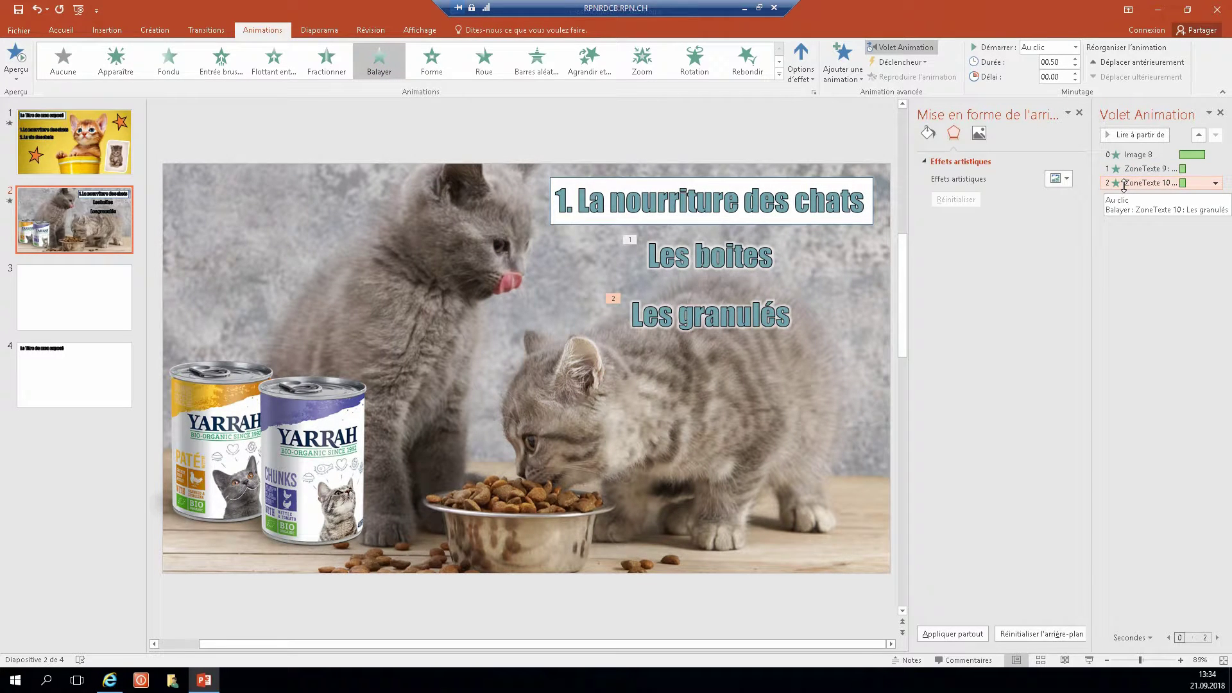
{"action": "left_click", "coordinate": [1090, 659]}
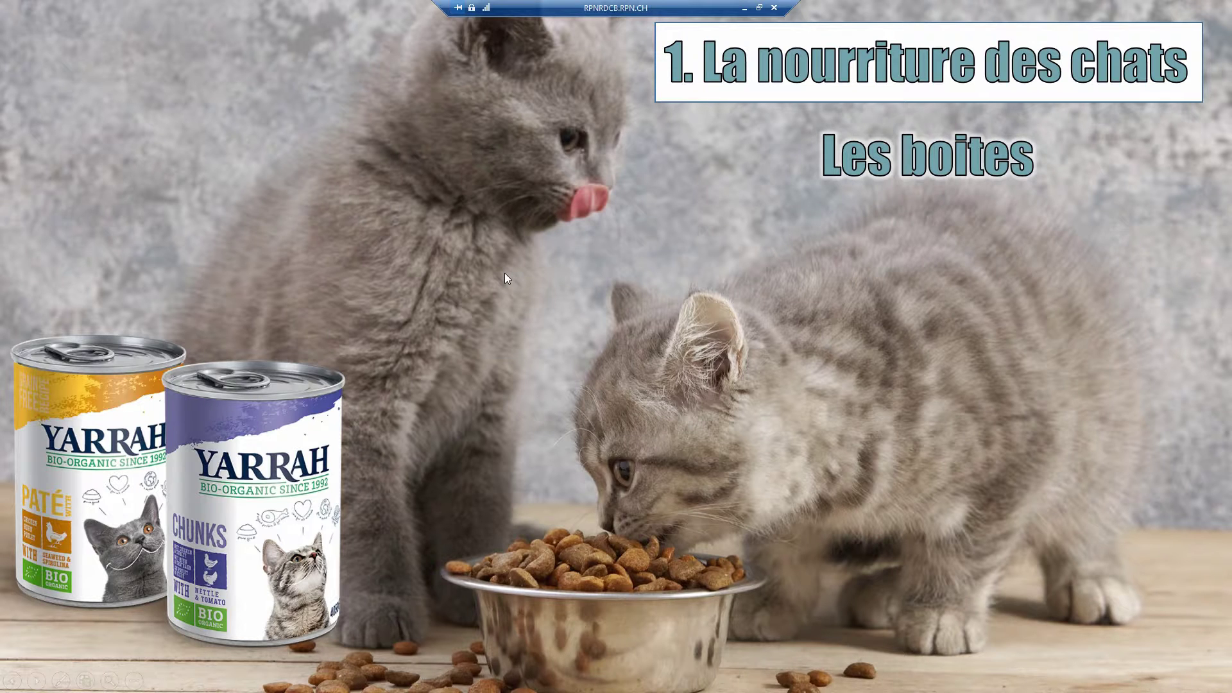
{"action": "key", "text": "Escape"}
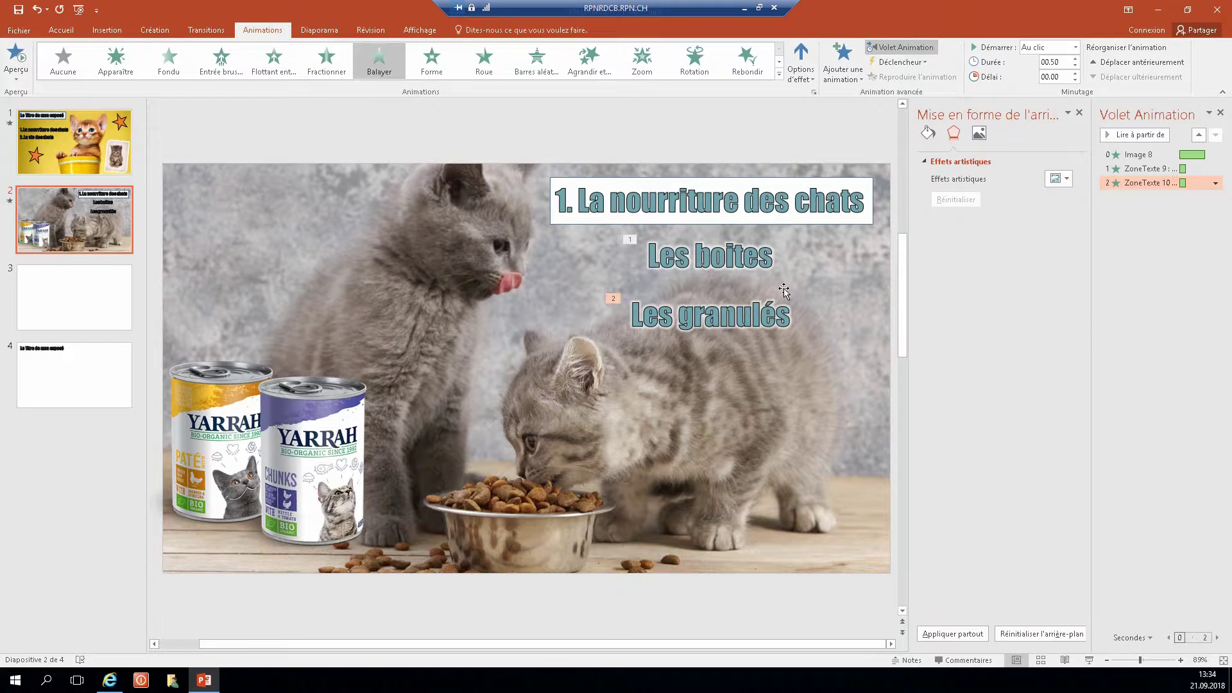
Search Google Images for 'granulés', then refine the query to 'granulés chats'.
{"action": "left_click", "coordinate": [110, 681]}
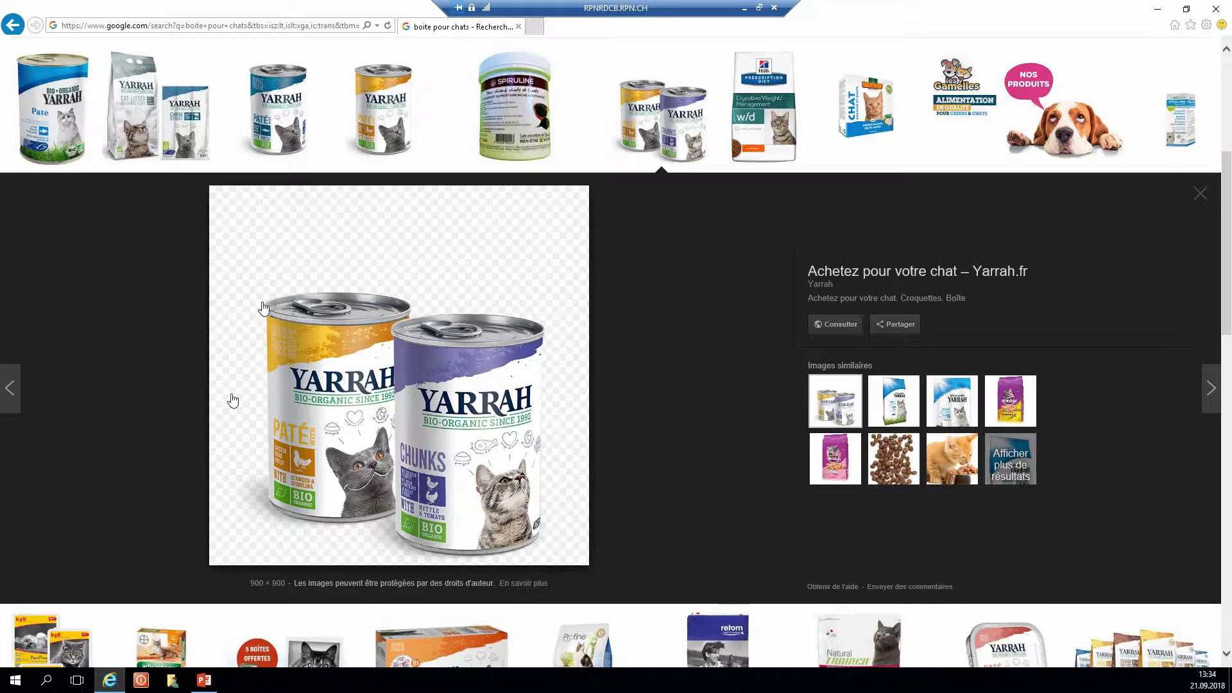
{"action": "scroll", "coordinate": [233, 401], "scroll_direction": "up", "scroll_amount": 5}
{"action": "left_click", "coordinate": [211, 62]}
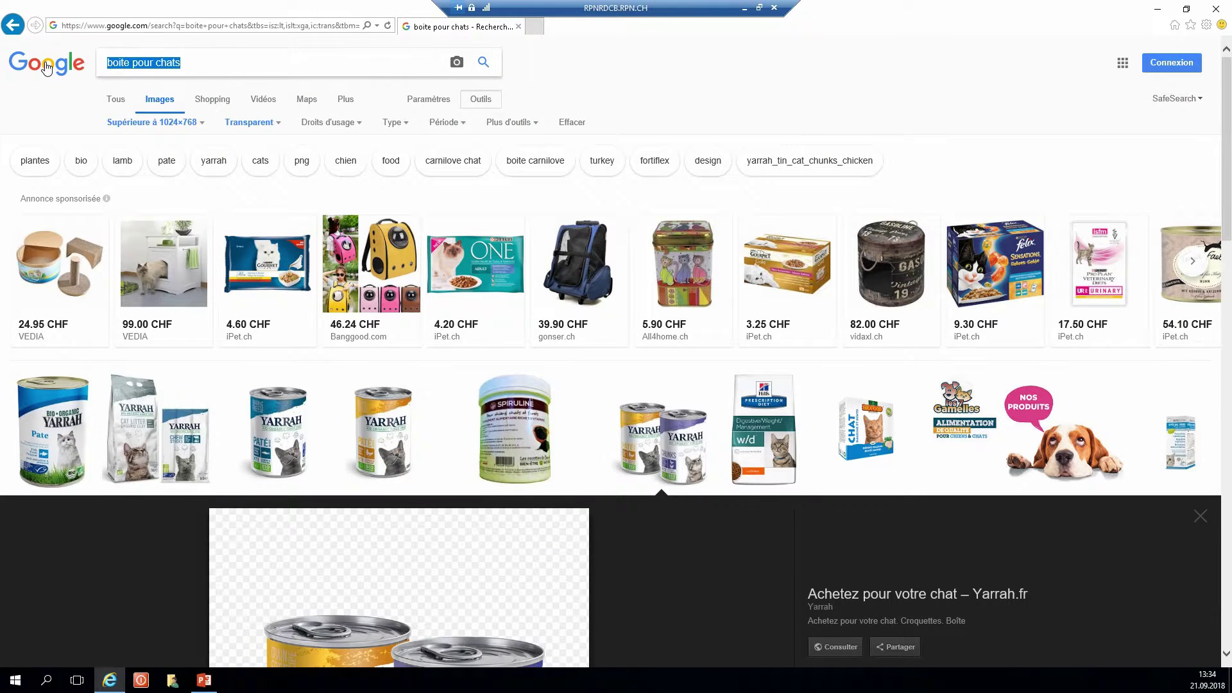
{"action": "type", "text": "granulés"}
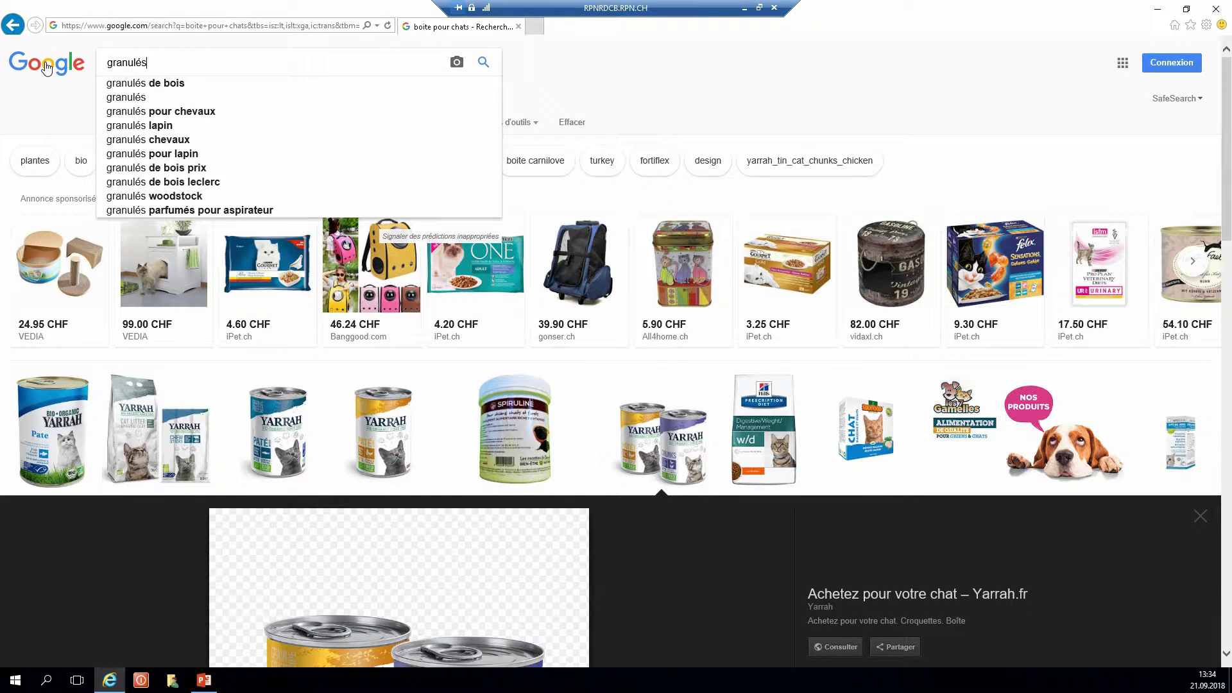
{"action": "key", "text": "Return"}
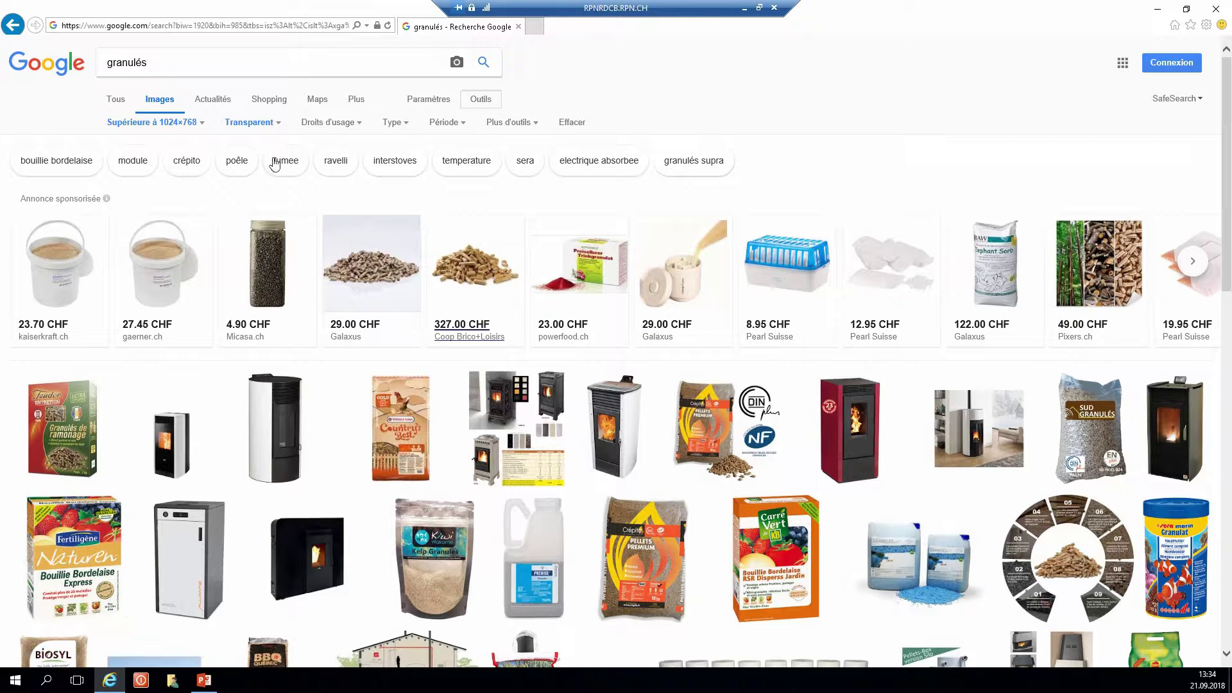
{"action": "left_click", "coordinate": [180, 59]}
{"action": "type", "text": "ch"}
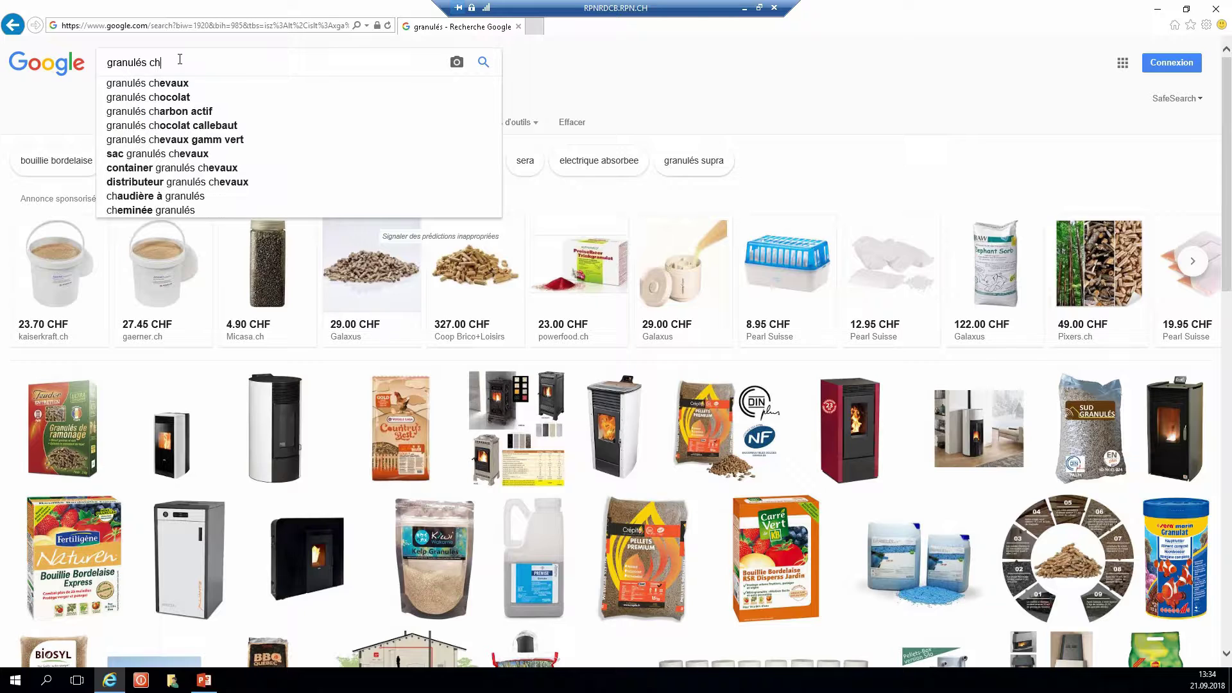
{"action": "type", "text": "ats"}
{"action": "key", "text": "Return"}
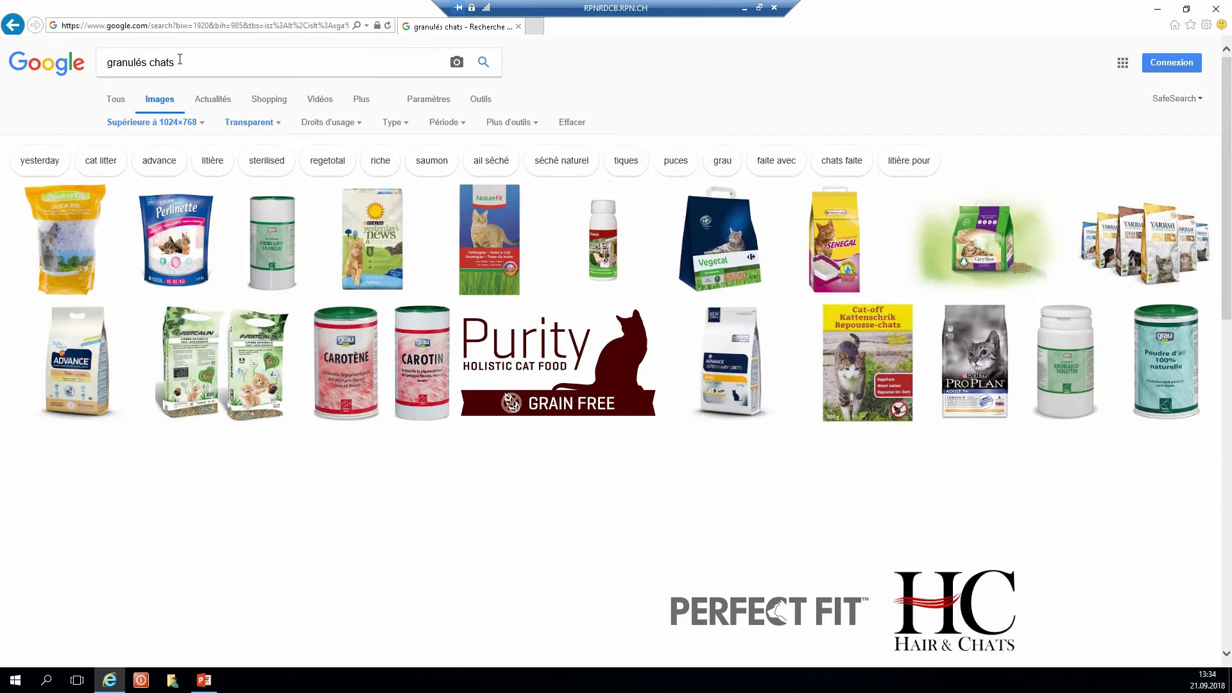
Preview the Perlinette result, then add 'nourriture' to the search query.
{"action": "left_click", "coordinate": [176, 241]}
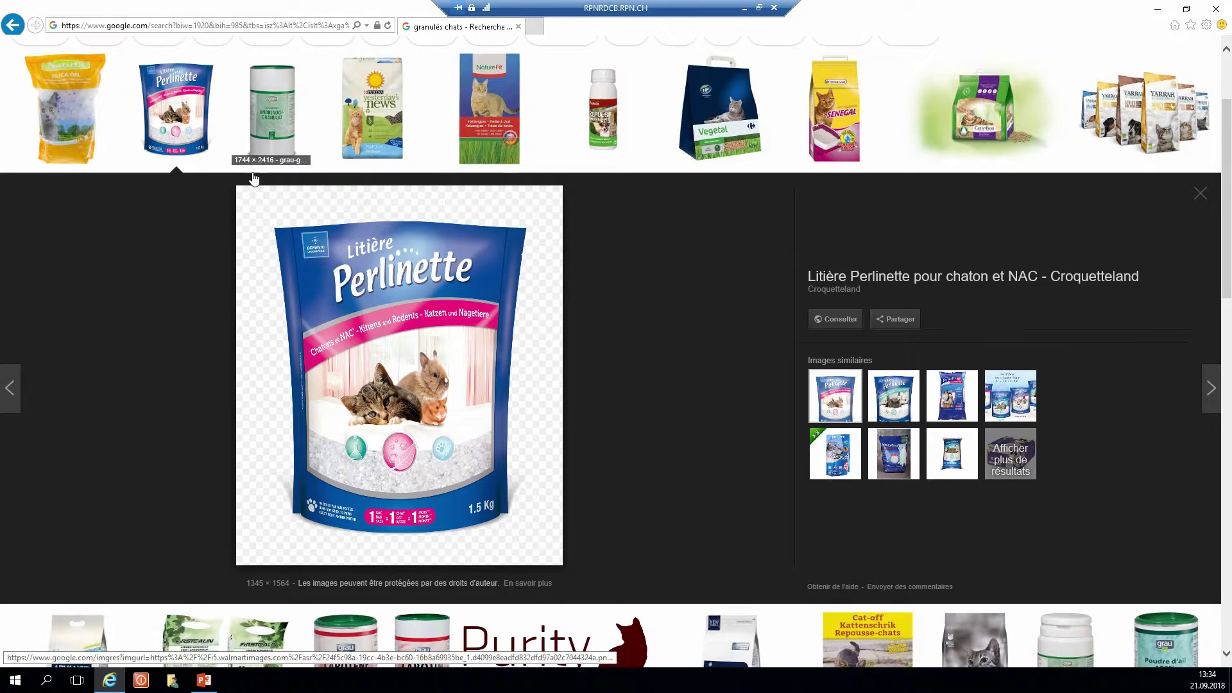
{"action": "scroll", "coordinate": [148, 321], "scroll_direction": "up", "scroll_amount": 2}
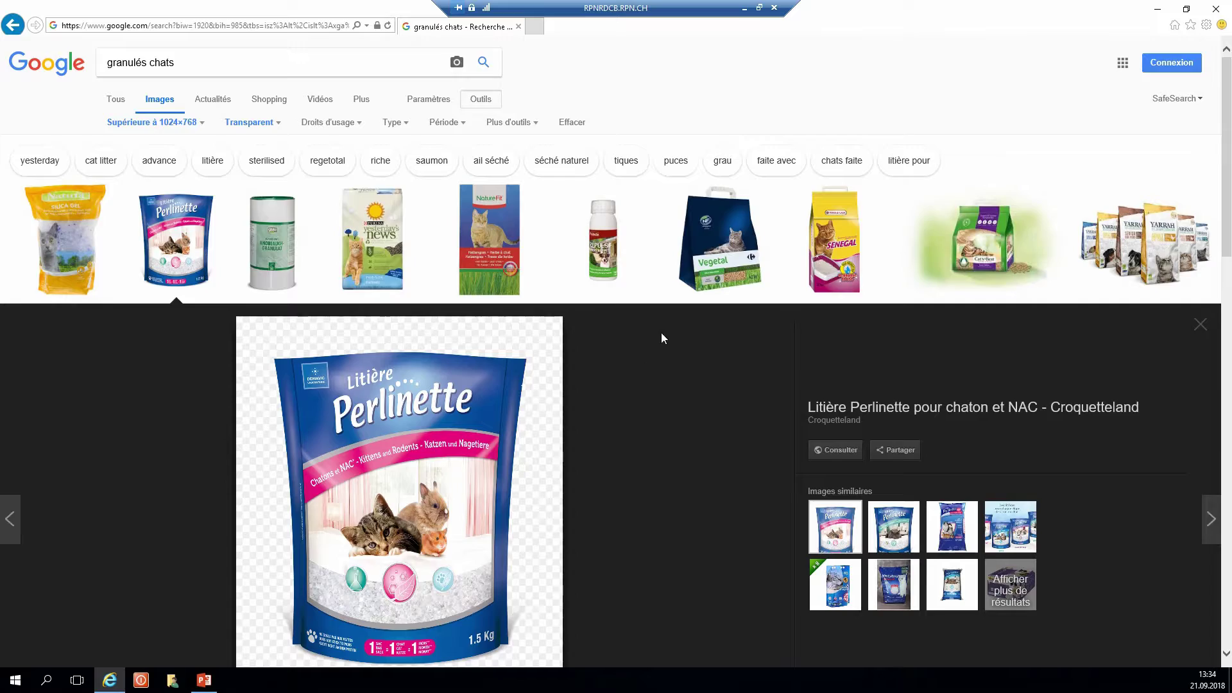
{"action": "scroll", "coordinate": [663, 338], "scroll_direction": "down", "scroll_amount": 4}
{"action": "scroll", "coordinate": [644, 299], "scroll_direction": "down", "scroll_amount": 4}
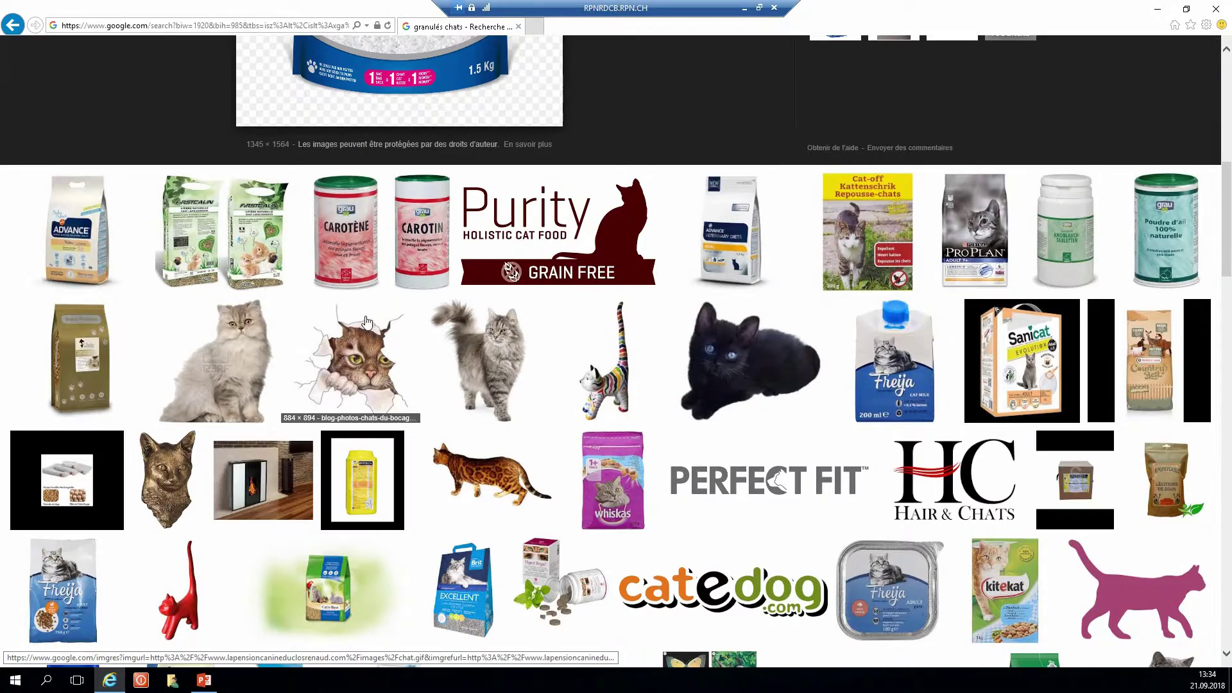
{"action": "scroll", "coordinate": [330, 229], "scroll_direction": "up", "scroll_amount": 8}
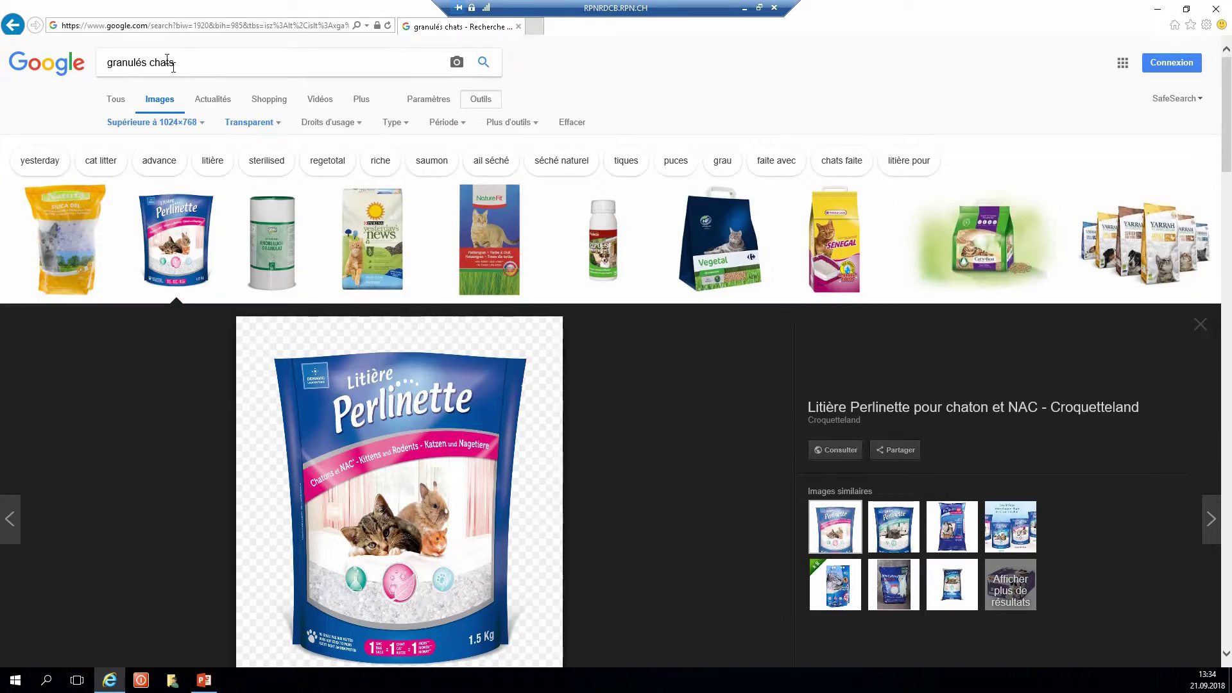
{"action": "left_click", "coordinate": [146, 62]}
{"action": "type", "text": "nourriture"}
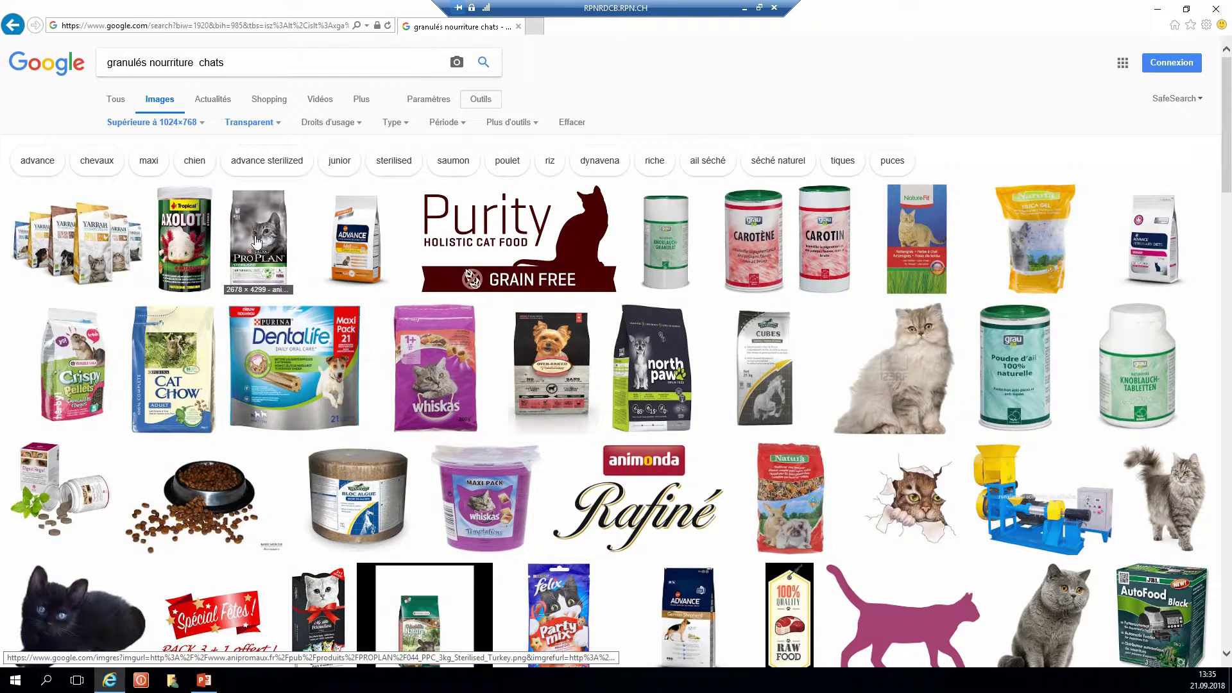
Save the Whiskas bag image to Images as granulés.png.
{"action": "left_click", "coordinate": [435, 350]}
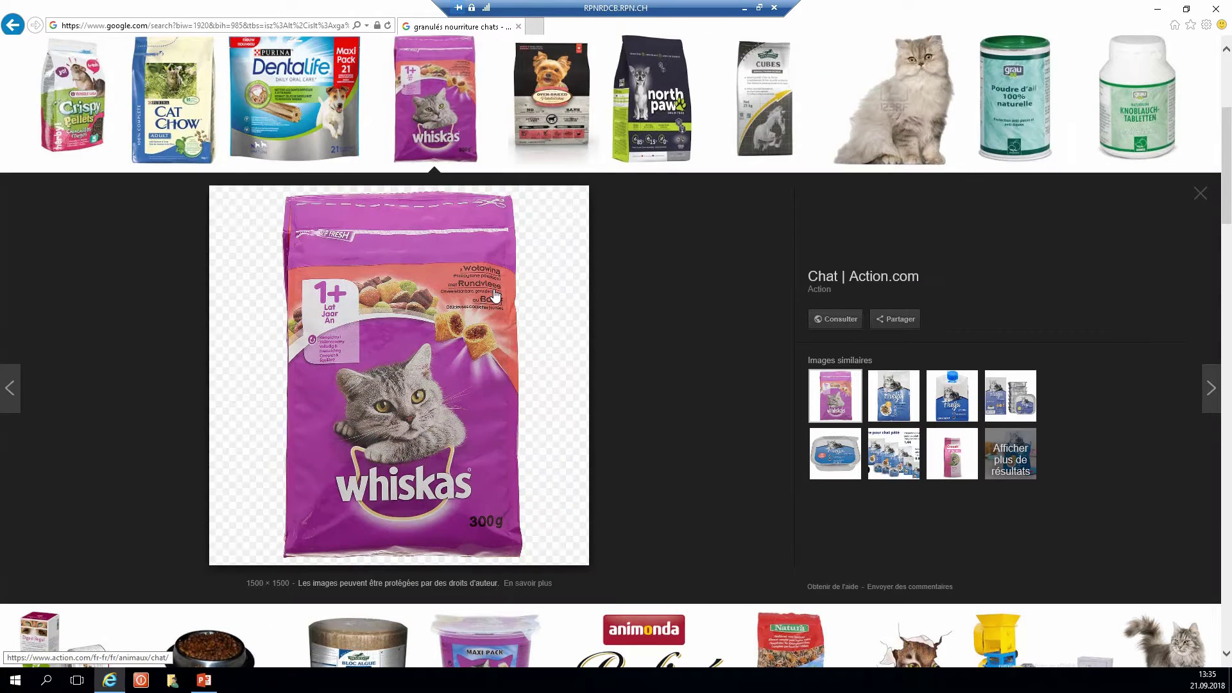
{"action": "right_click", "coordinate": [550, 412]}
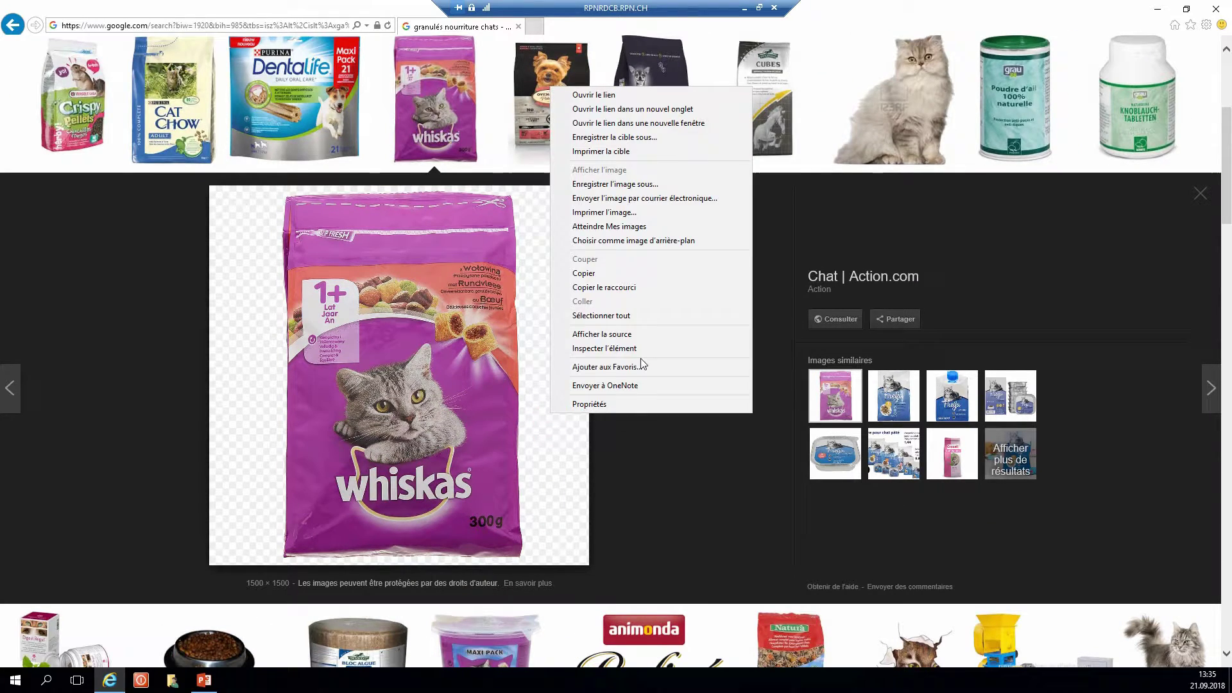
{"action": "left_click", "coordinate": [634, 185]}
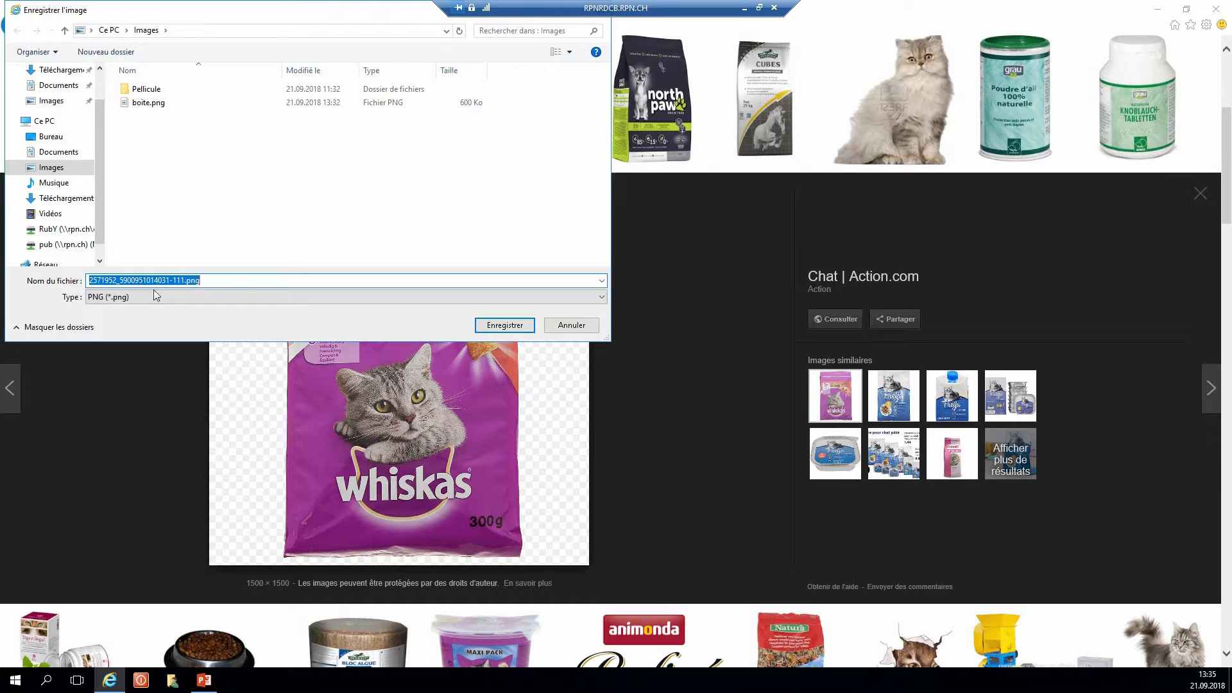
{"action": "left_click_drag", "start_coordinate": [185, 280], "coordinate": [77, 283]}
{"action": "type", "text": "granulés"}
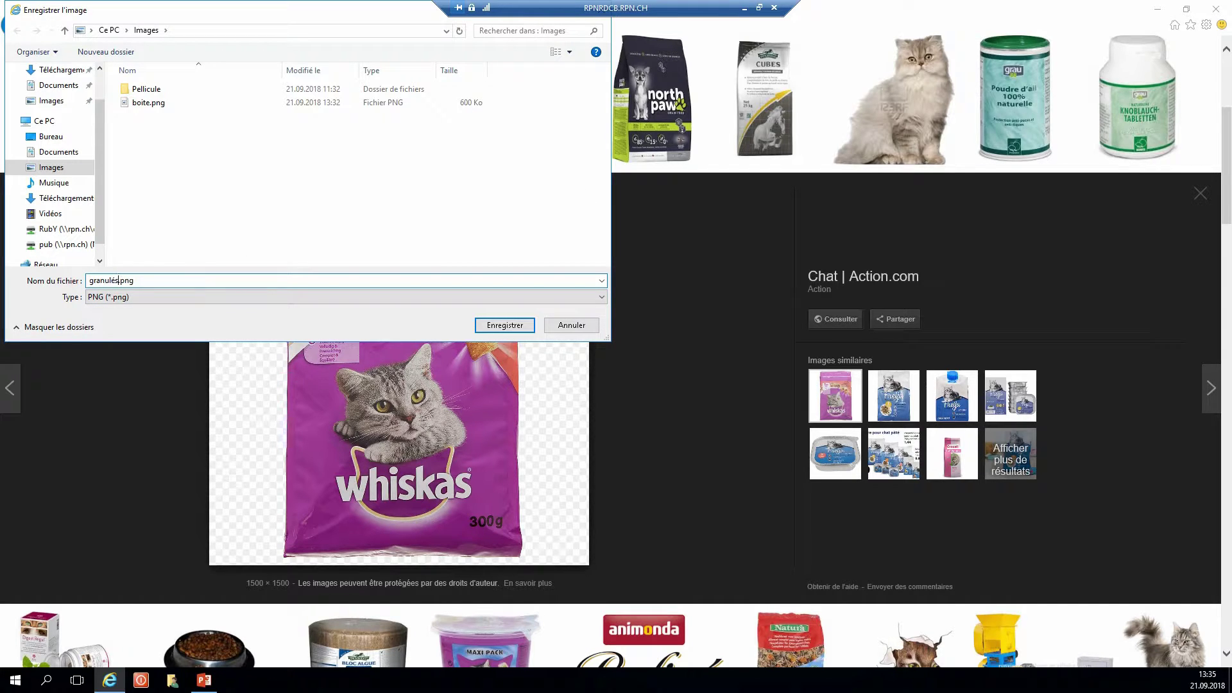
{"action": "key", "text": "Return"}
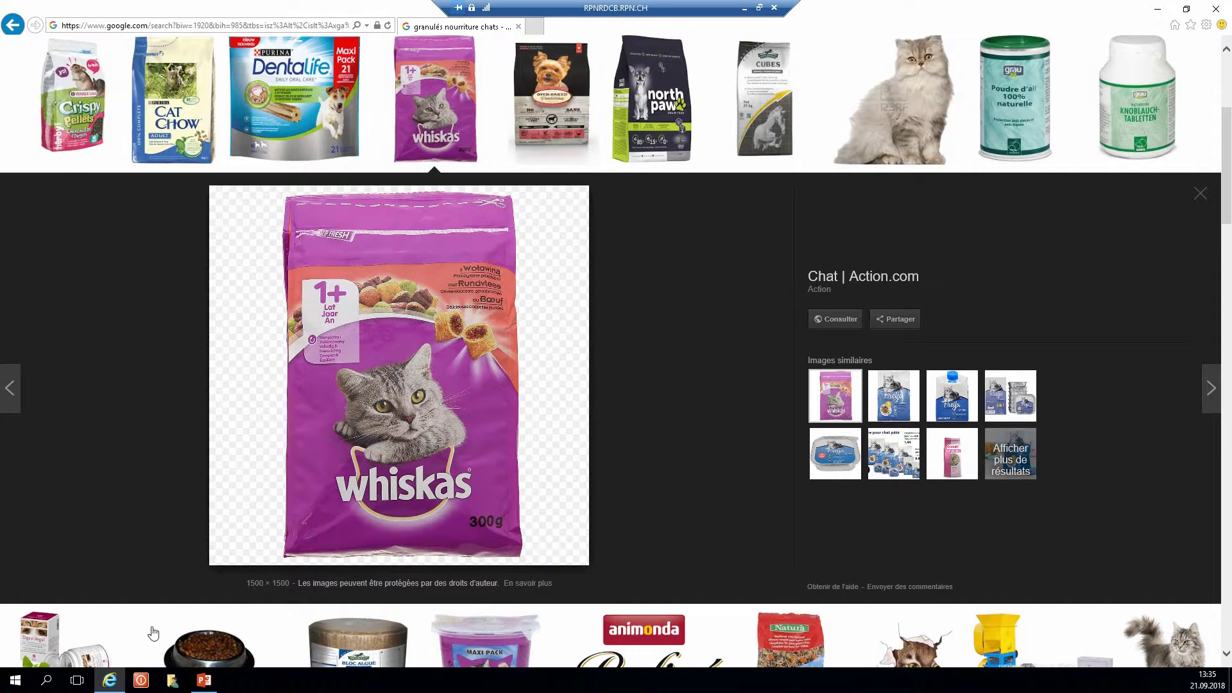
Insert granulés.png as a picture on slide 2.
{"action": "left_click", "coordinate": [203, 681]}
{"action": "left_click", "coordinate": [106, 29]}
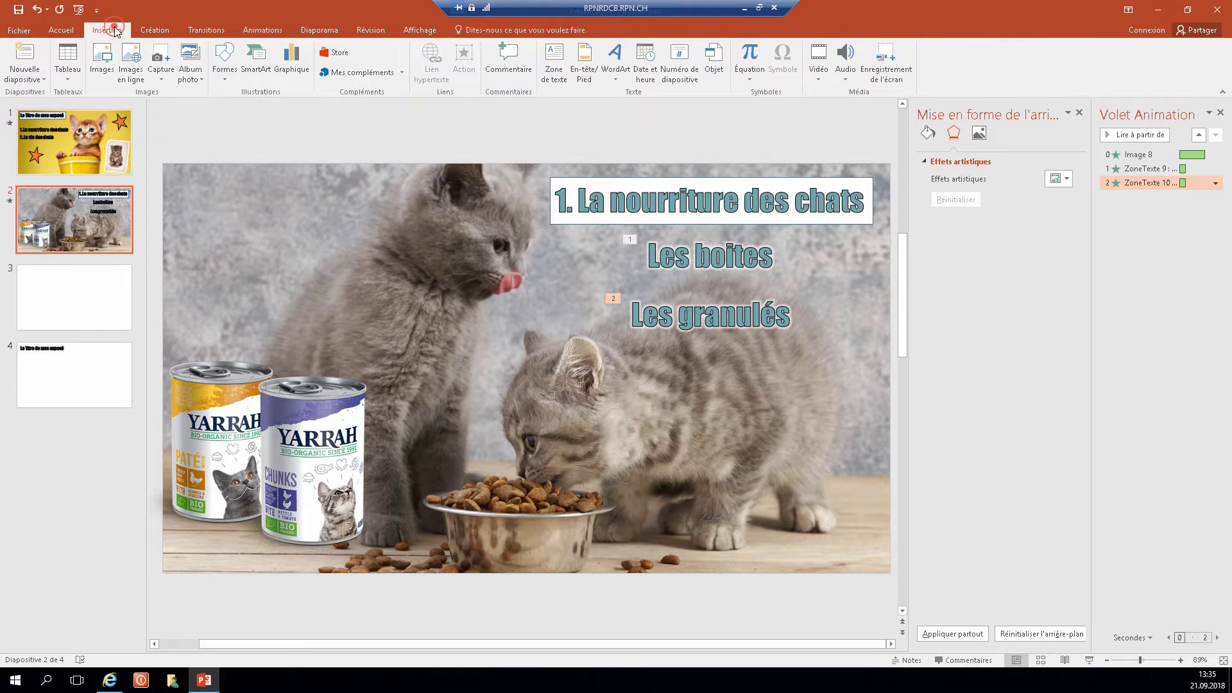
{"action": "left_click", "coordinate": [106, 56]}
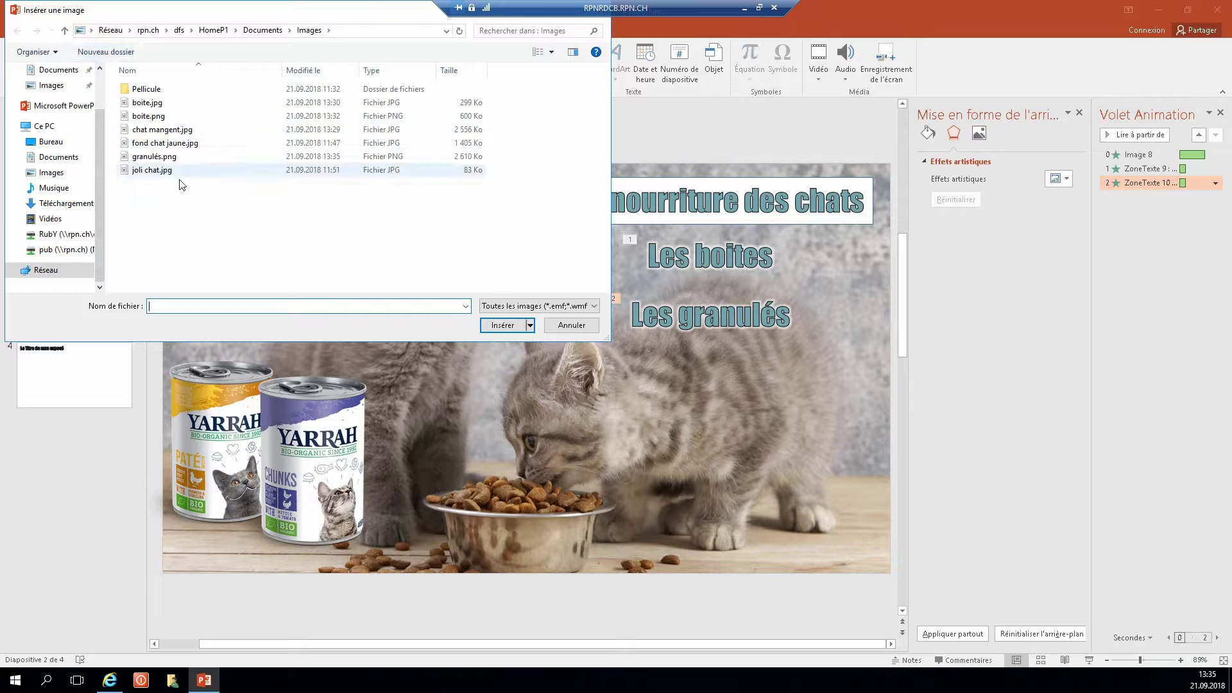
{"action": "double_click", "coordinate": [161, 155]}
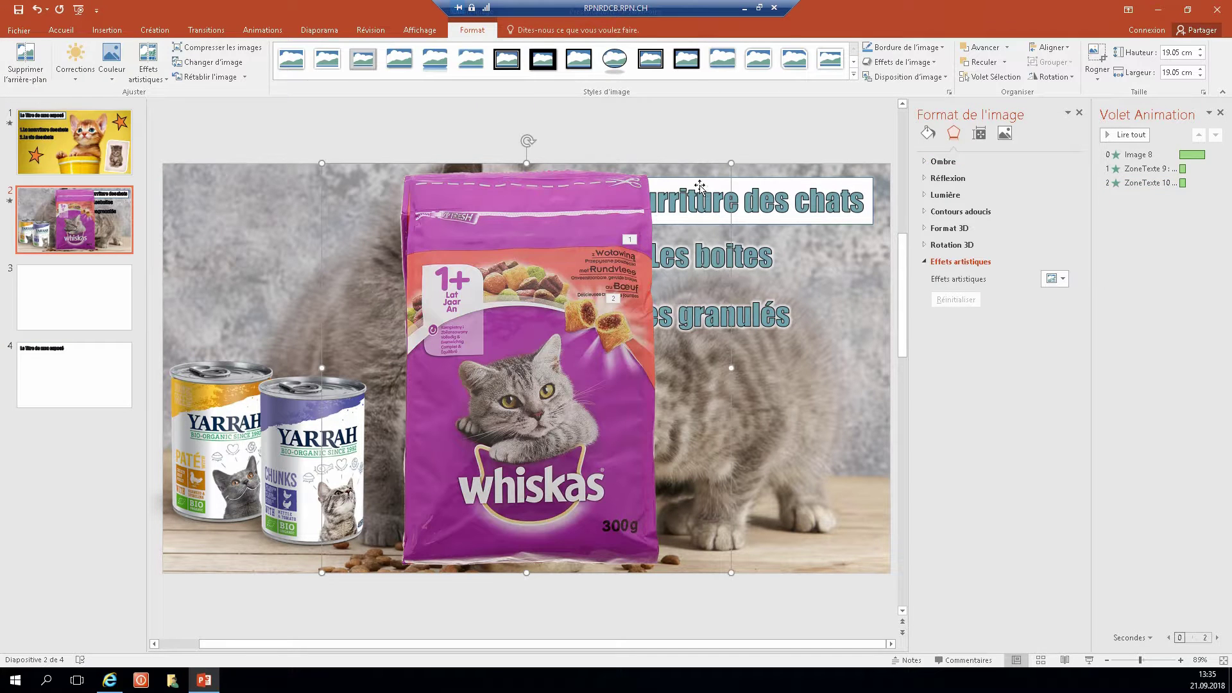
Shrink the Whiskas bag to 9.98 cm and place it at the lower right beside the kittens.
{"action": "left_click_drag", "start_coordinate": [734, 162], "coordinate": [592, 301]}
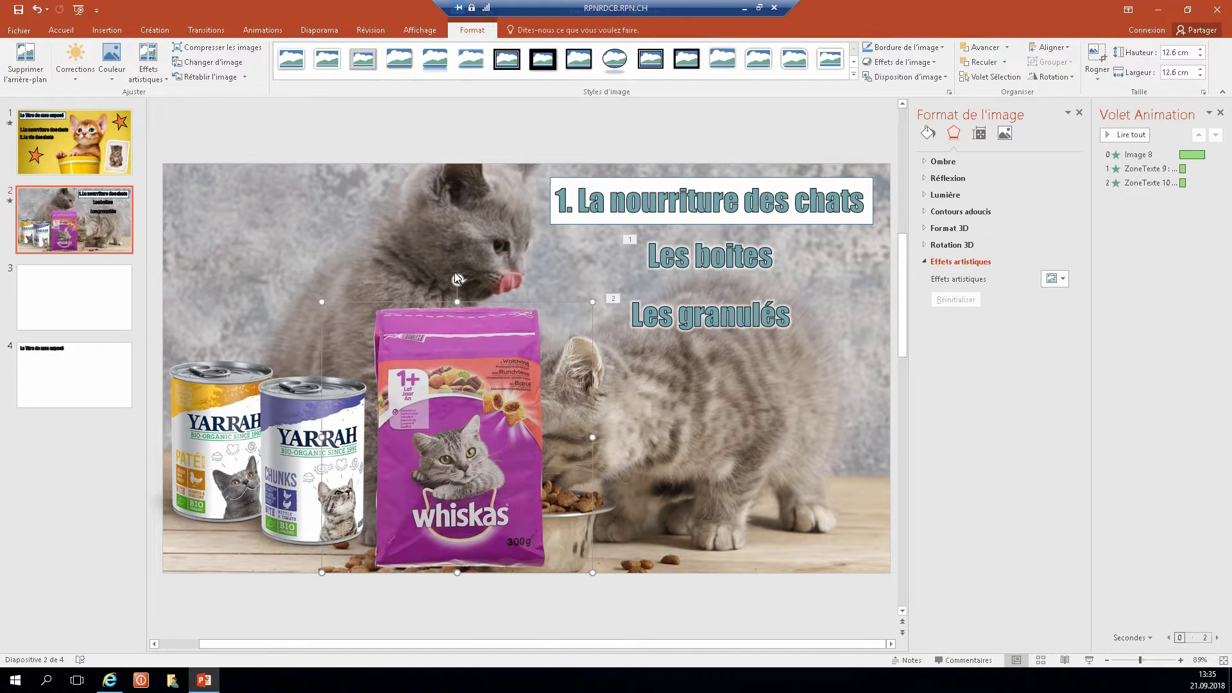
{"action": "left_click_drag", "start_coordinate": [450, 391], "coordinate": [757, 382]}
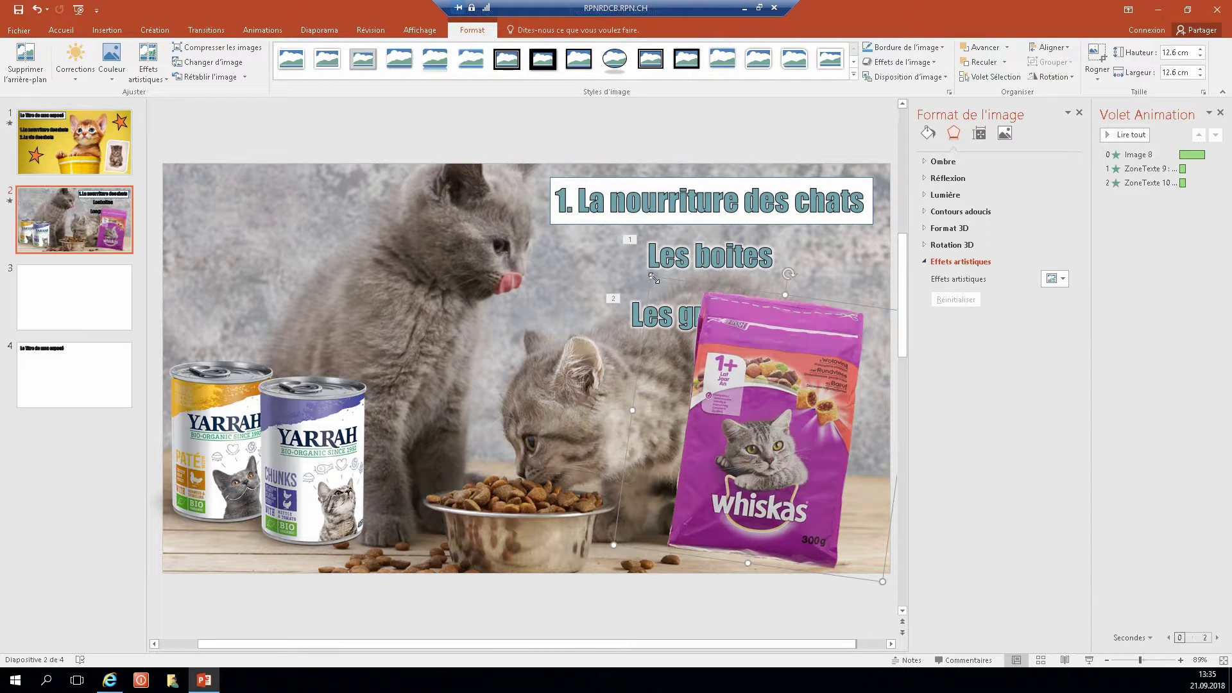
{"action": "left_click_drag", "start_coordinate": [654, 278], "coordinate": [701, 341]}
{"action": "mouse_move", "coordinate": [786, 405]}
{"action": "left_mouse_down"}
{"action": "mouse_move", "coordinate": [758, 423]}
{"action": "mouse_move", "coordinate": [753, 411]}
{"action": "left_mouse_up"}
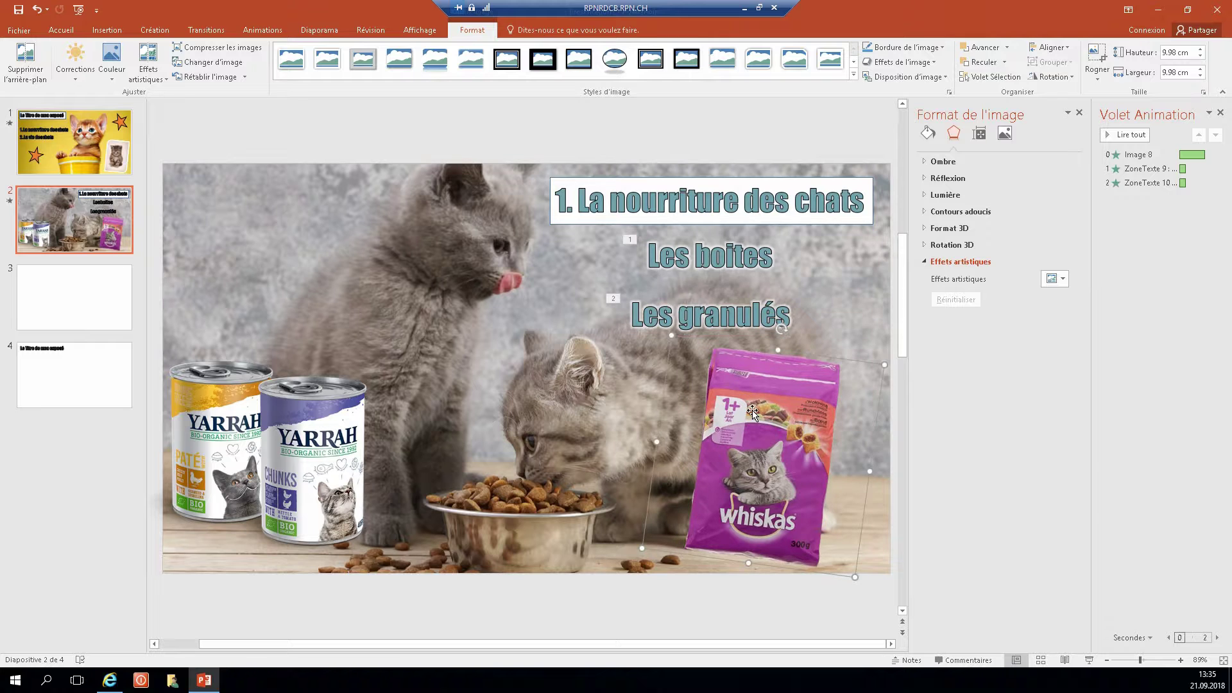
{"action": "left_click", "coordinate": [263, 31]}
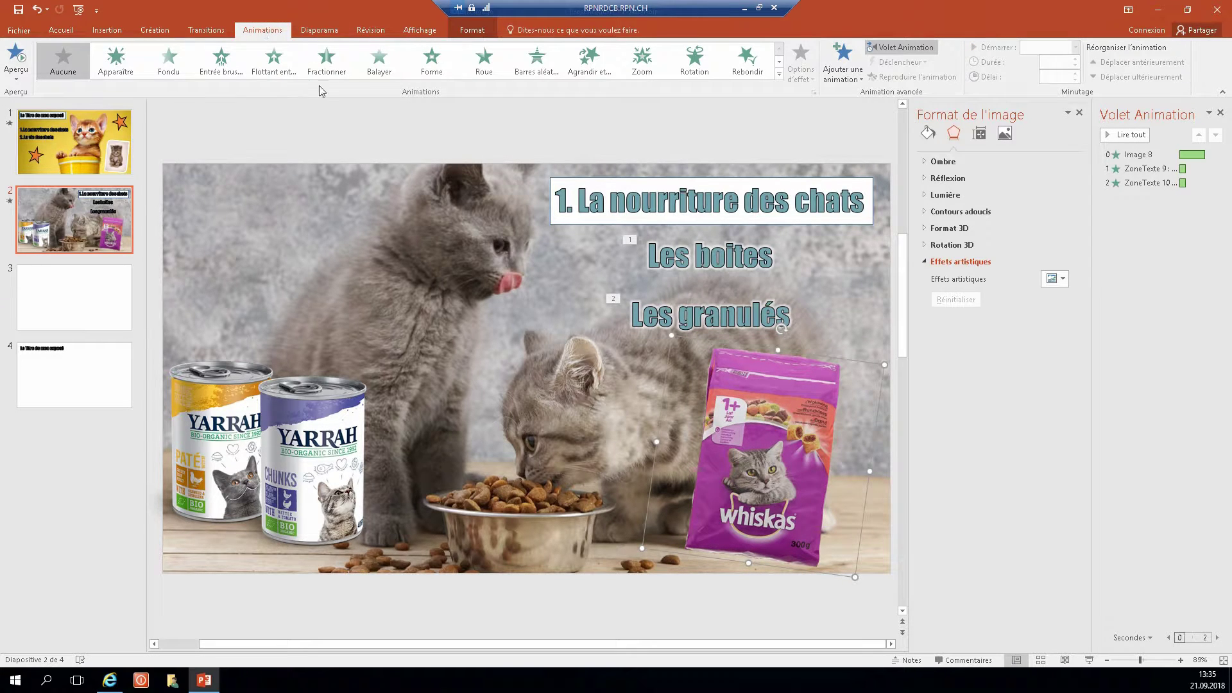
Give the Whiskas bag a Rebondir entrance set to start with the previous animation.
{"action": "left_click", "coordinate": [738, 60]}
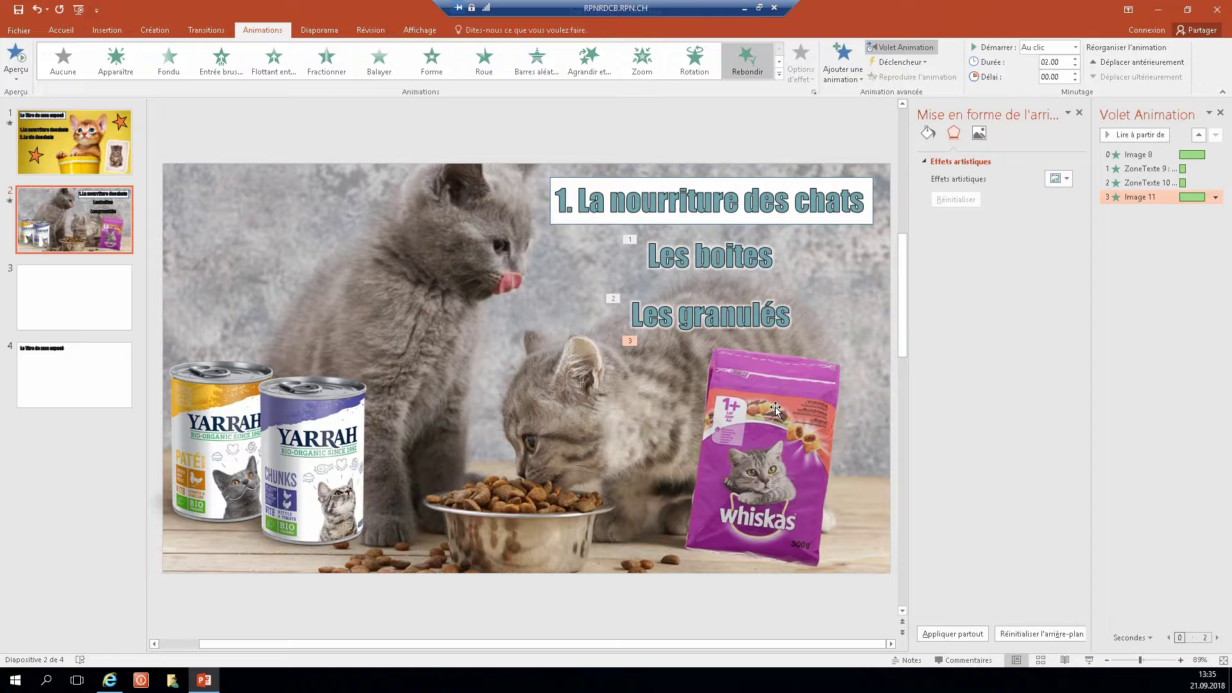
{"action": "left_click", "coordinate": [722, 316]}
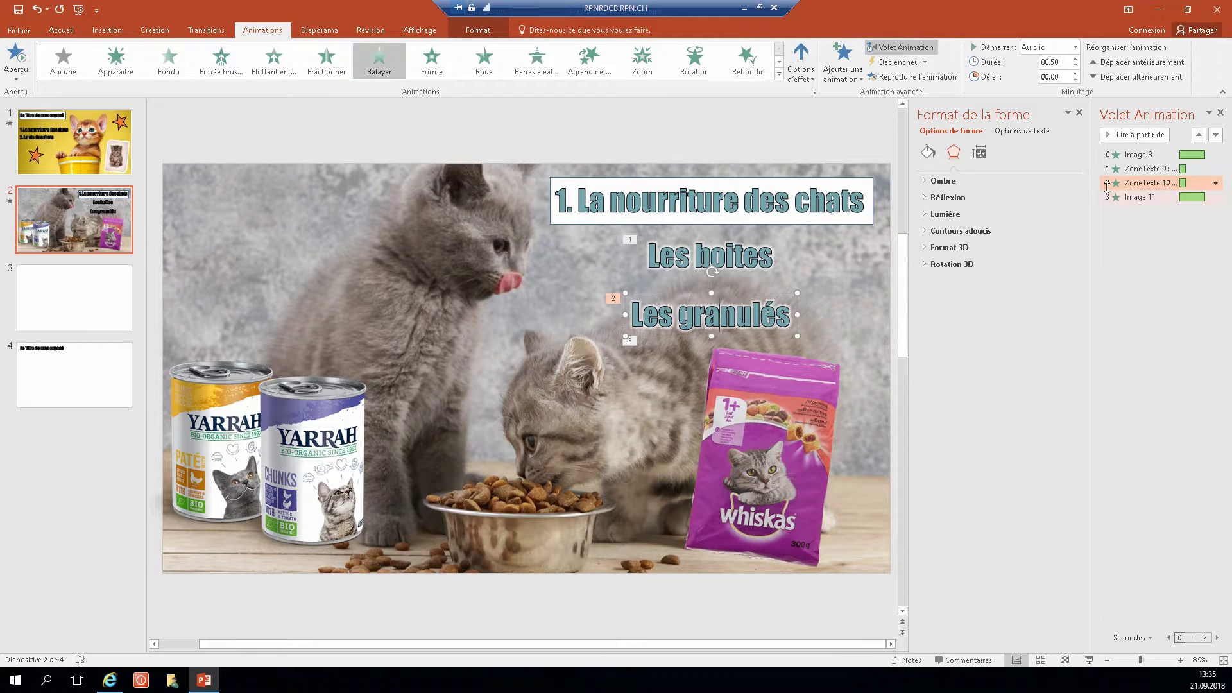
{"action": "left_click", "coordinate": [819, 364]}
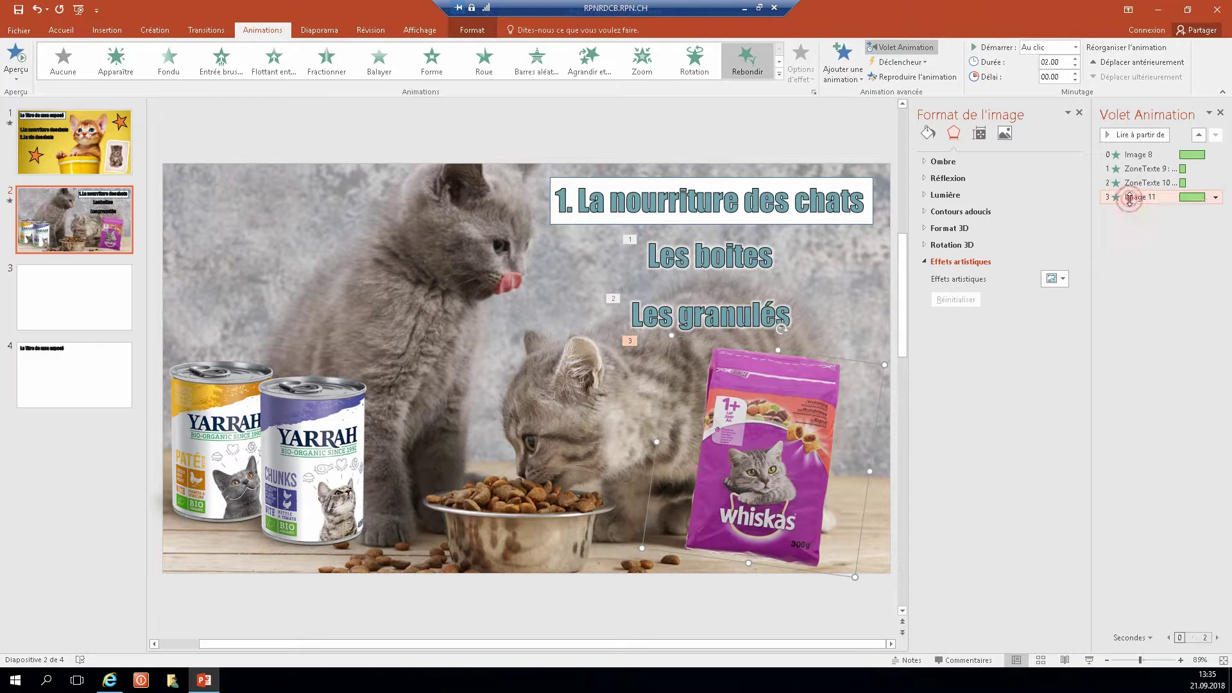
{"action": "right_click", "coordinate": [1130, 199]}
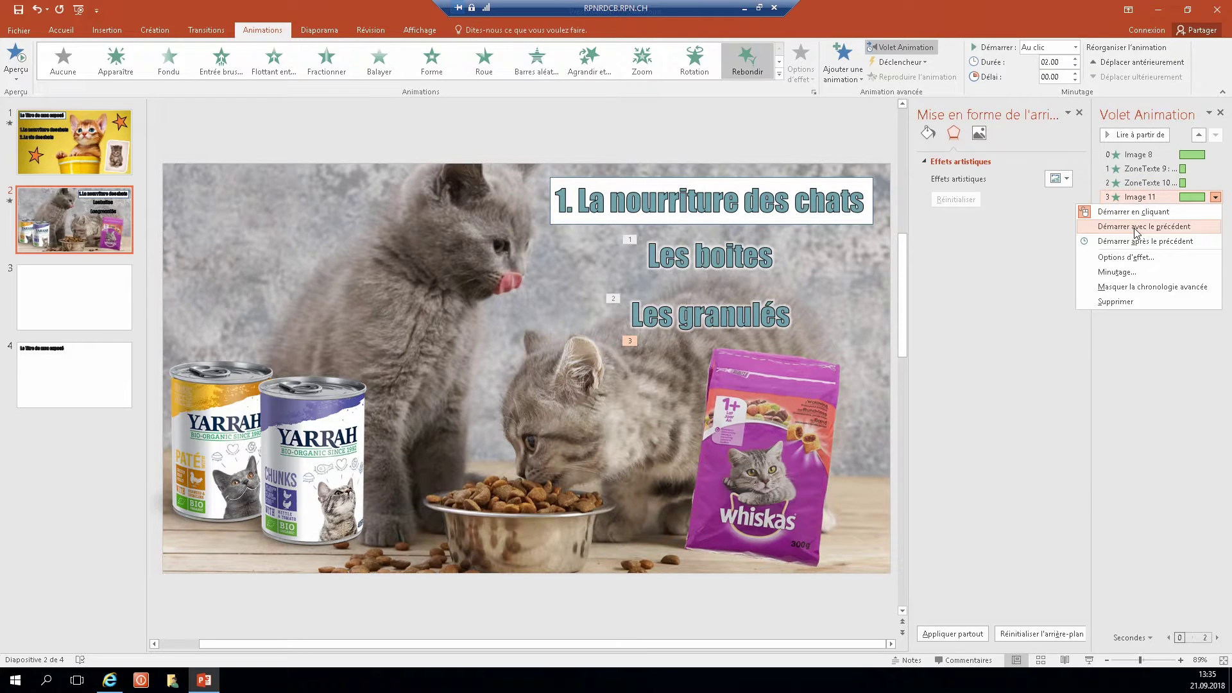
{"action": "left_click", "coordinate": [1135, 229]}
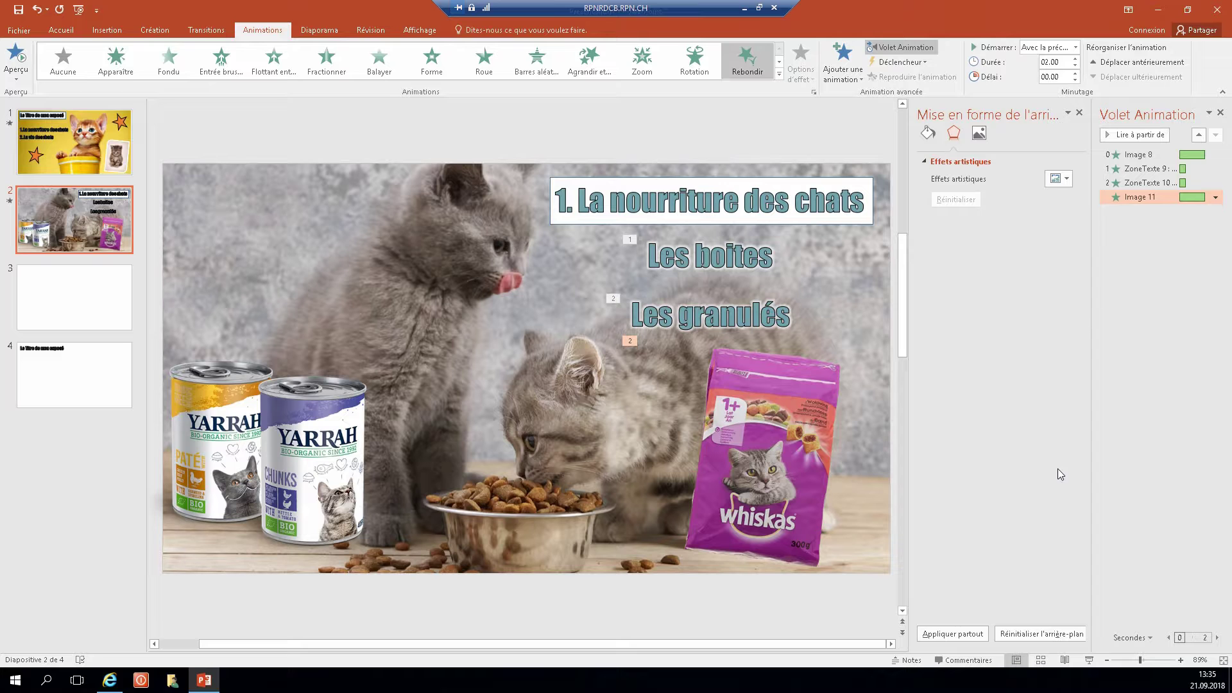
{"action": "left_click", "coordinate": [1089, 660]}
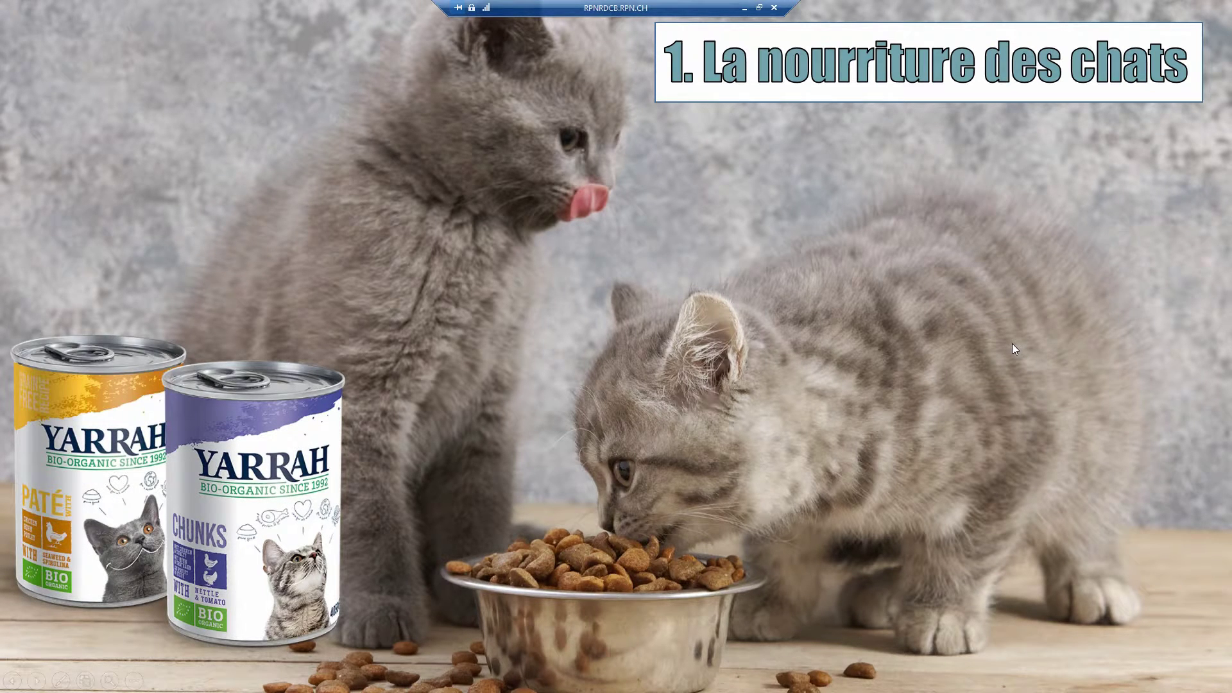
Reveal Les boites, then Les granulés with the bouncing Whiskas bag, and exit the slideshow.
{"action": "left_click", "coordinate": [1012, 349]}
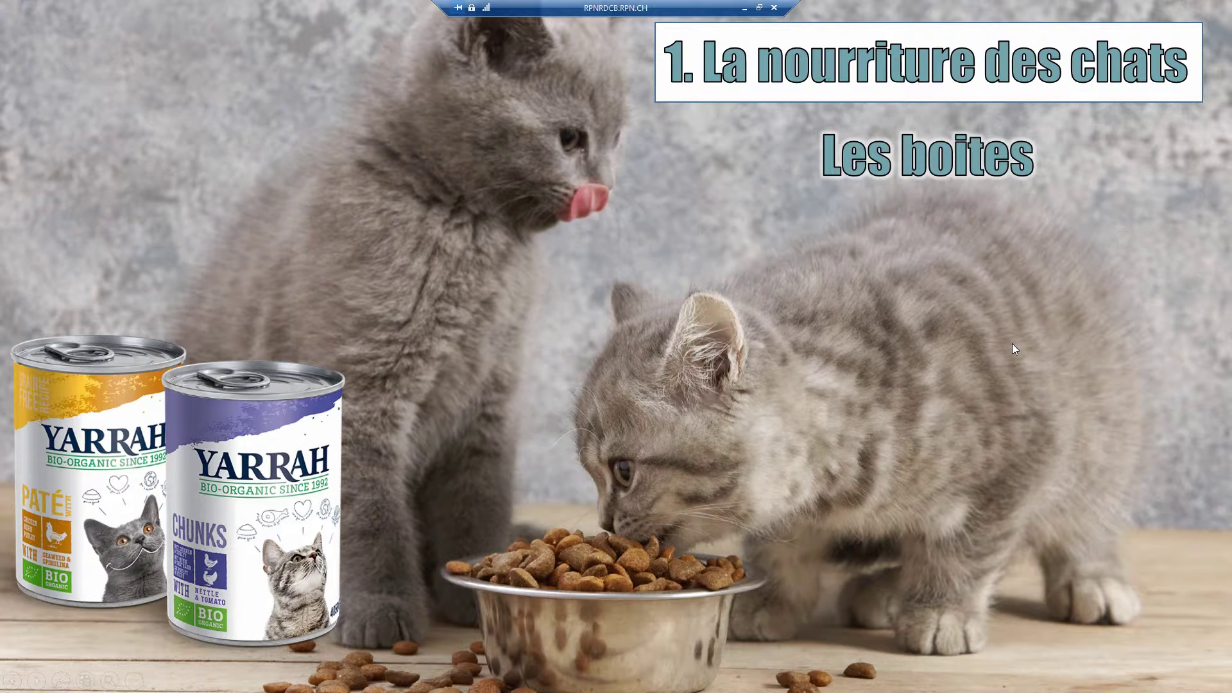
{"action": "left_click", "coordinate": [1012, 344]}
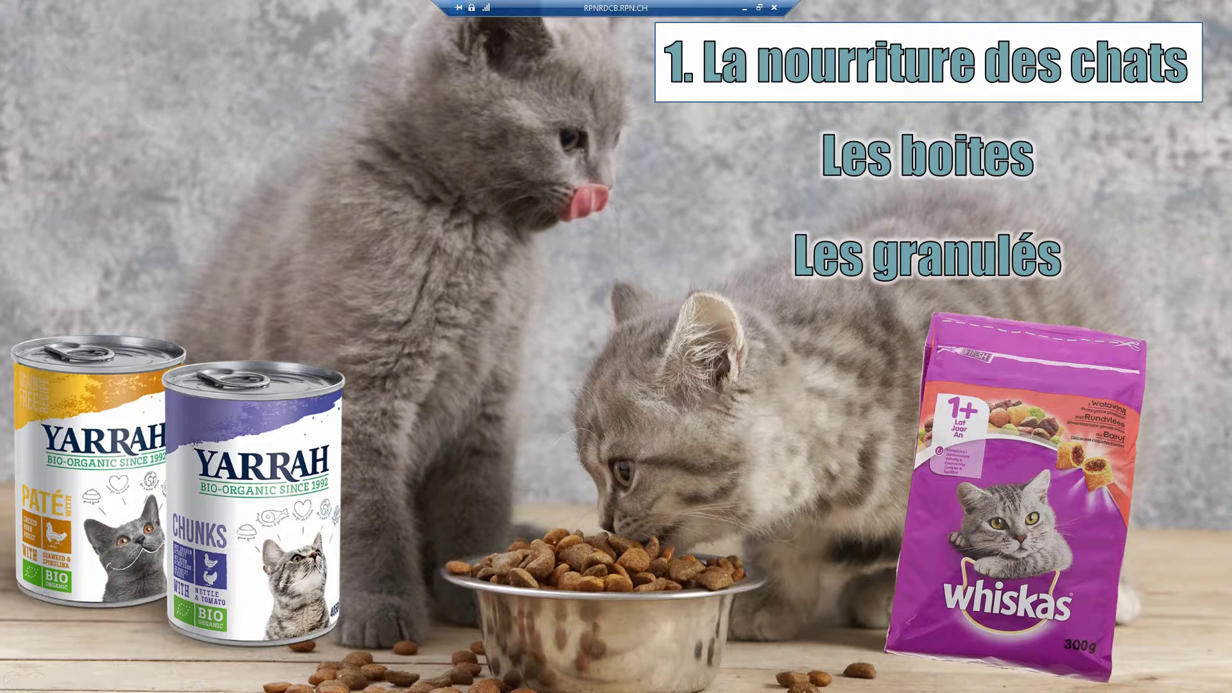
{"action": "key", "text": "Escape"}
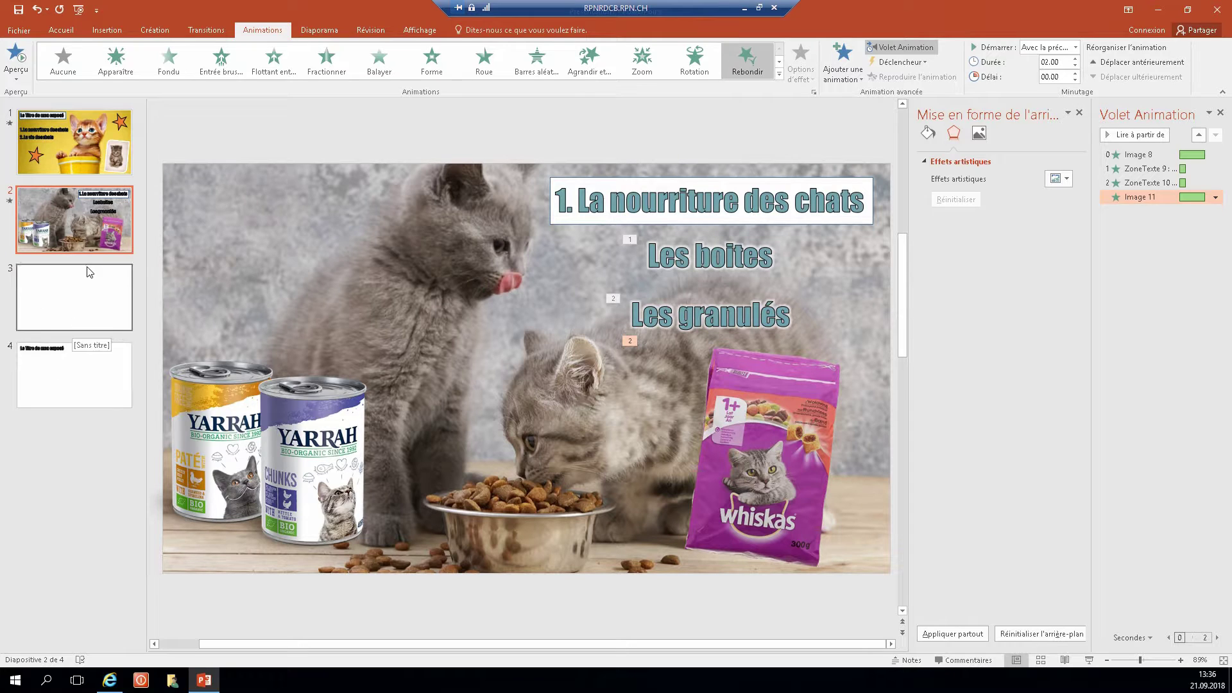
Copy slide 1's orange star and paste it on slide 4, nudged slightly lower.
{"action": "left_click", "coordinate": [75, 142]}
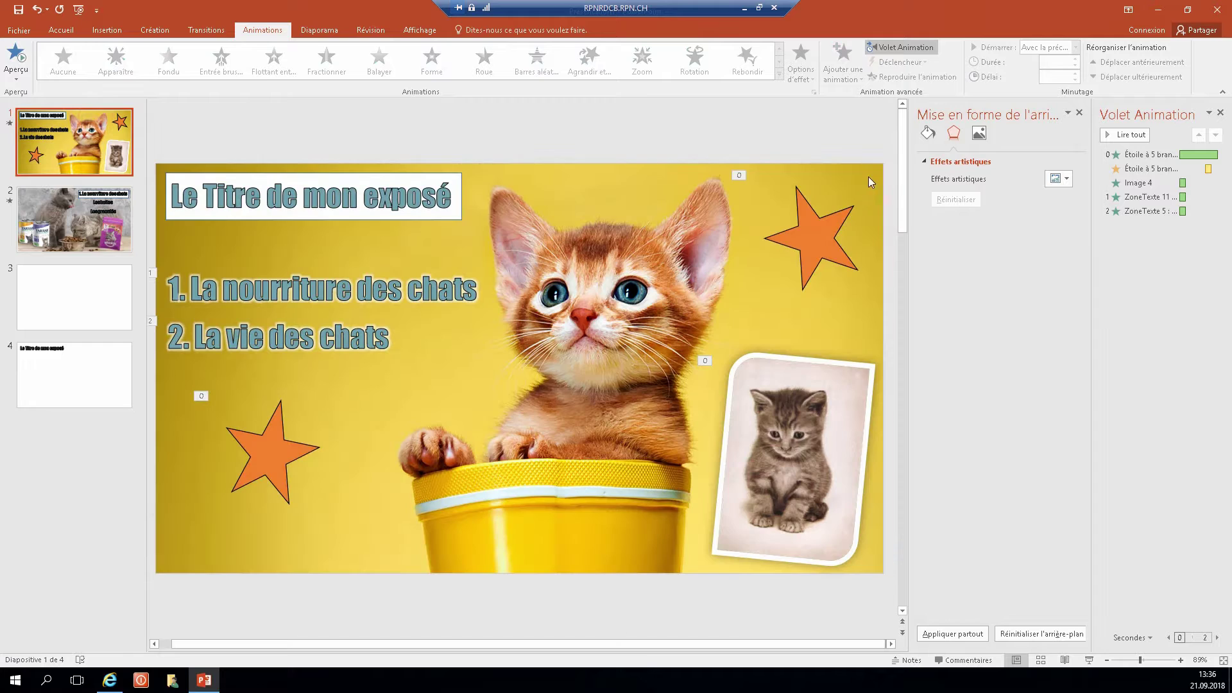
{"action": "left_click", "coordinate": [820, 237]}
{"action": "right_click", "coordinate": [820, 237]}
{"action": "key", "text": "Escape"}
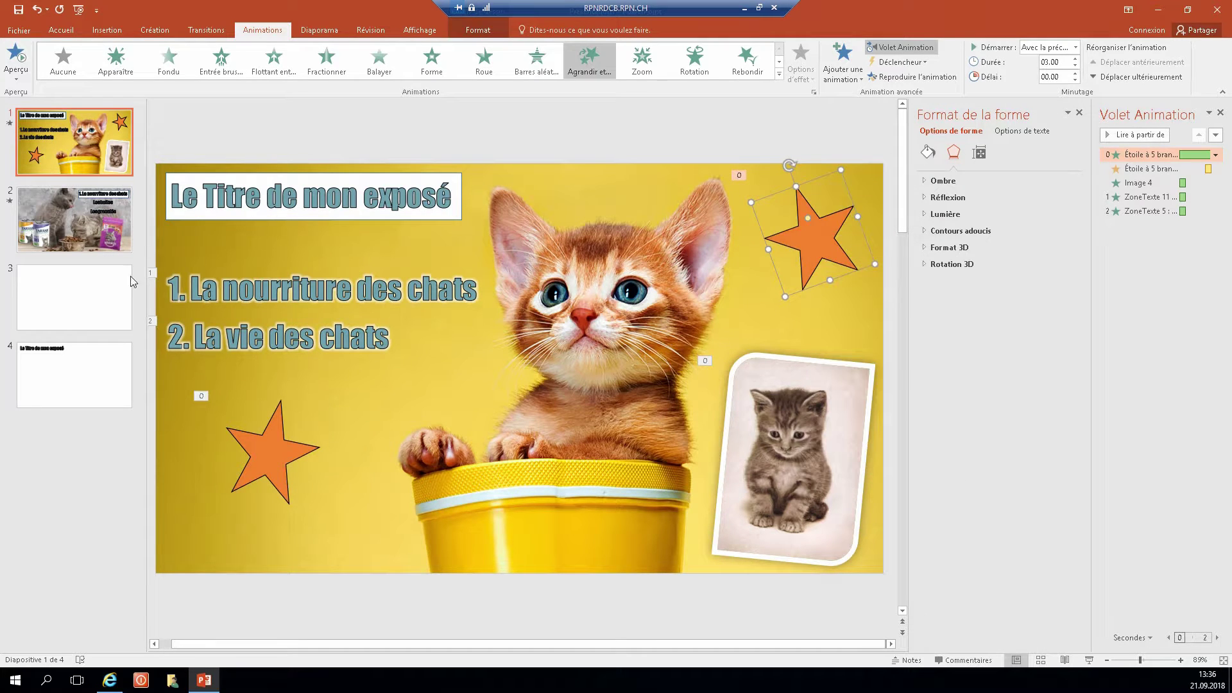
{"action": "left_click", "coordinate": [37, 409]}
{"action": "right_click", "coordinate": [260, 129]}
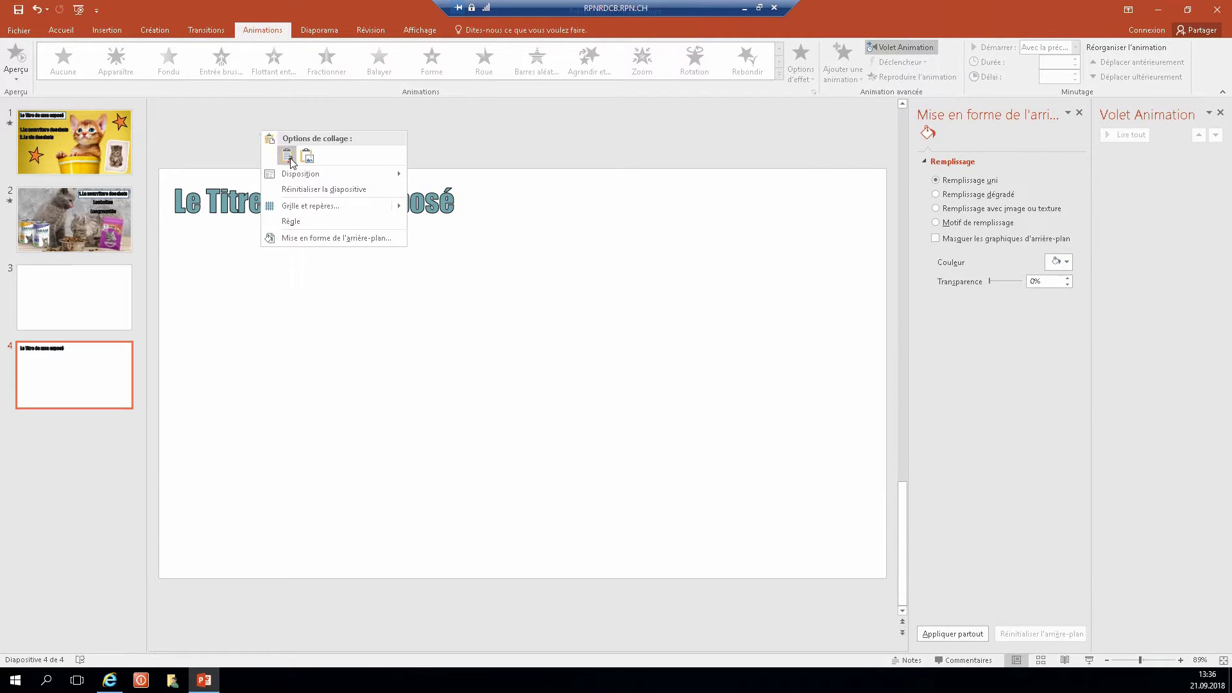
{"action": "left_click", "coordinate": [286, 157]}
{"action": "left_click_drag", "start_coordinate": [814, 244], "coordinate": [811, 257]}
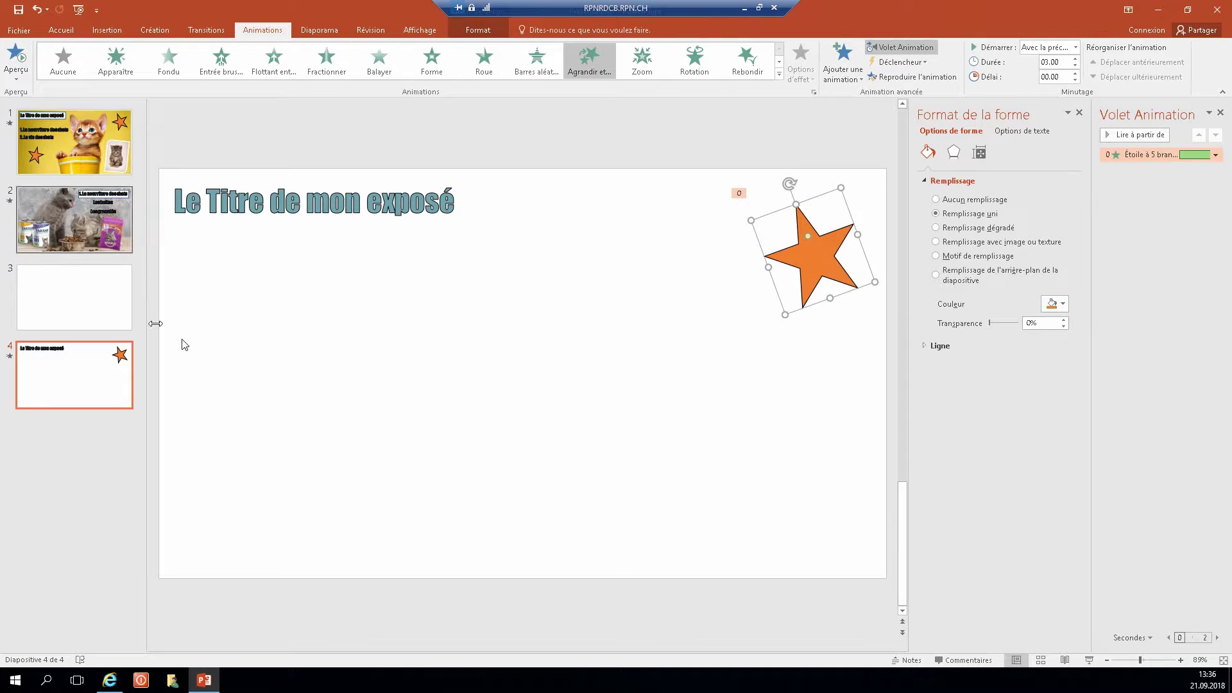
Copy the star again and prepare to paste it on slide 2.
{"action": "right_click", "coordinate": [807, 262]}
{"action": "key", "text": "Escape"}
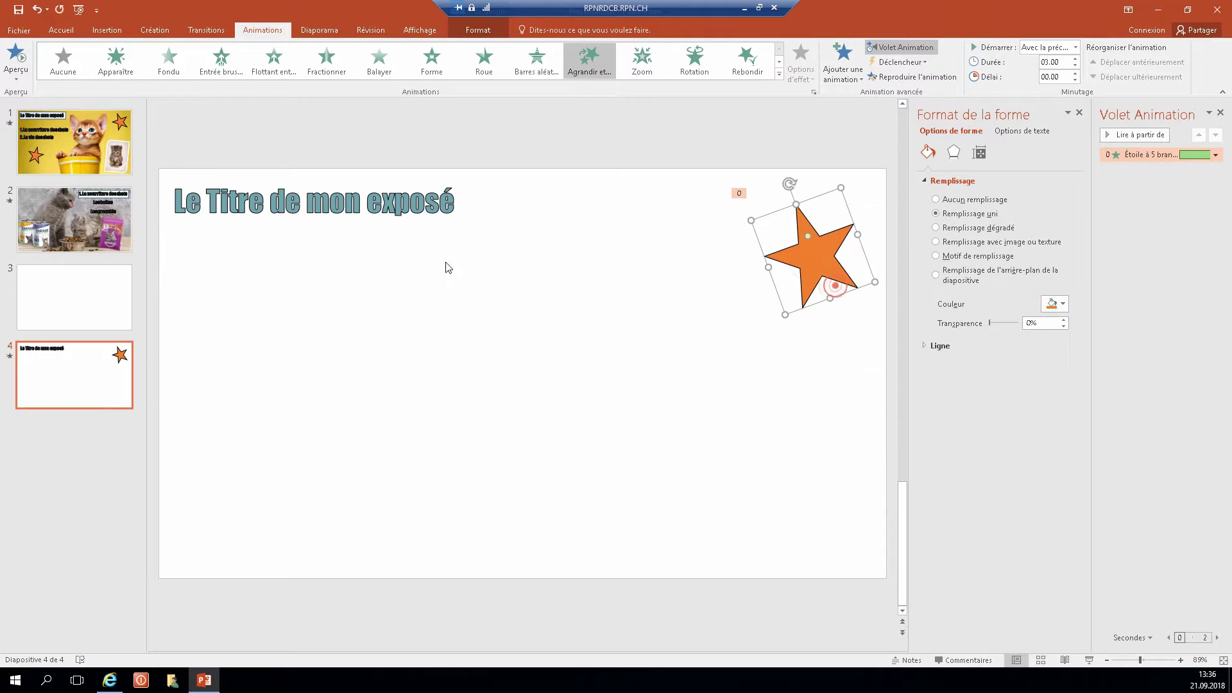
{"action": "left_click", "coordinate": [74, 218]}
{"action": "right_click", "coordinate": [338, 123]}
Paste the star at slide 2's top-left corner and rotate it more upright.
{"action": "left_click", "coordinate": [366, 145]}
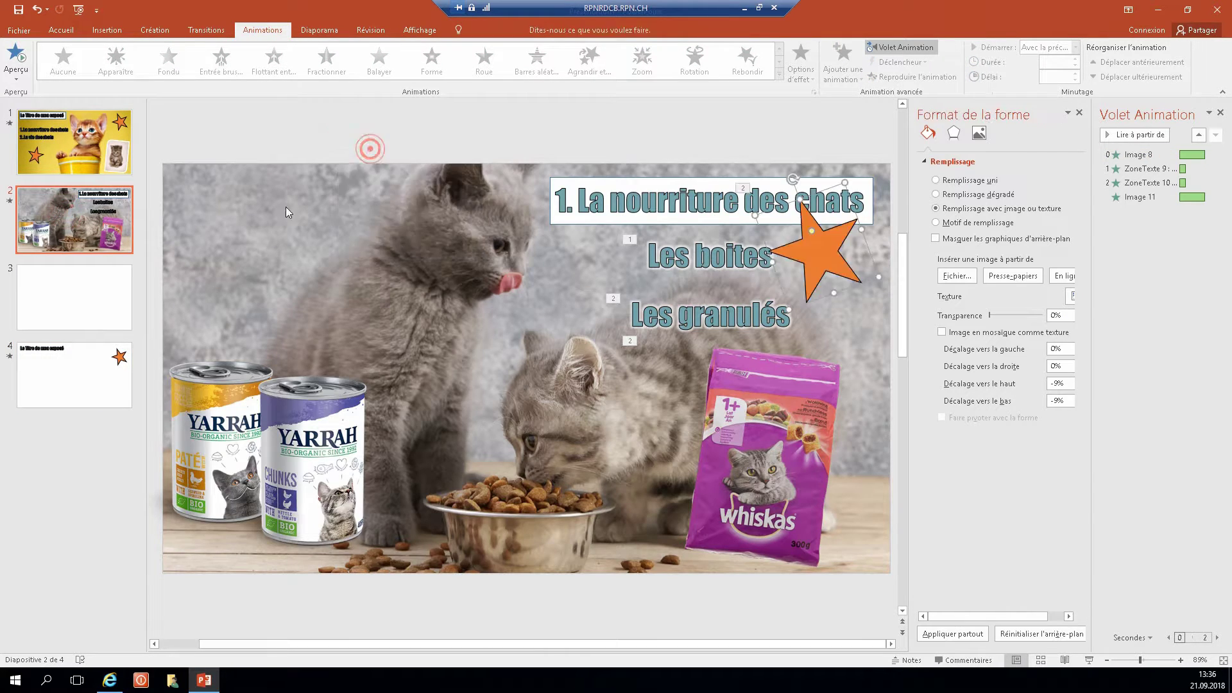
{"action": "left_click_drag", "start_coordinate": [799, 257], "coordinate": [225, 231]}
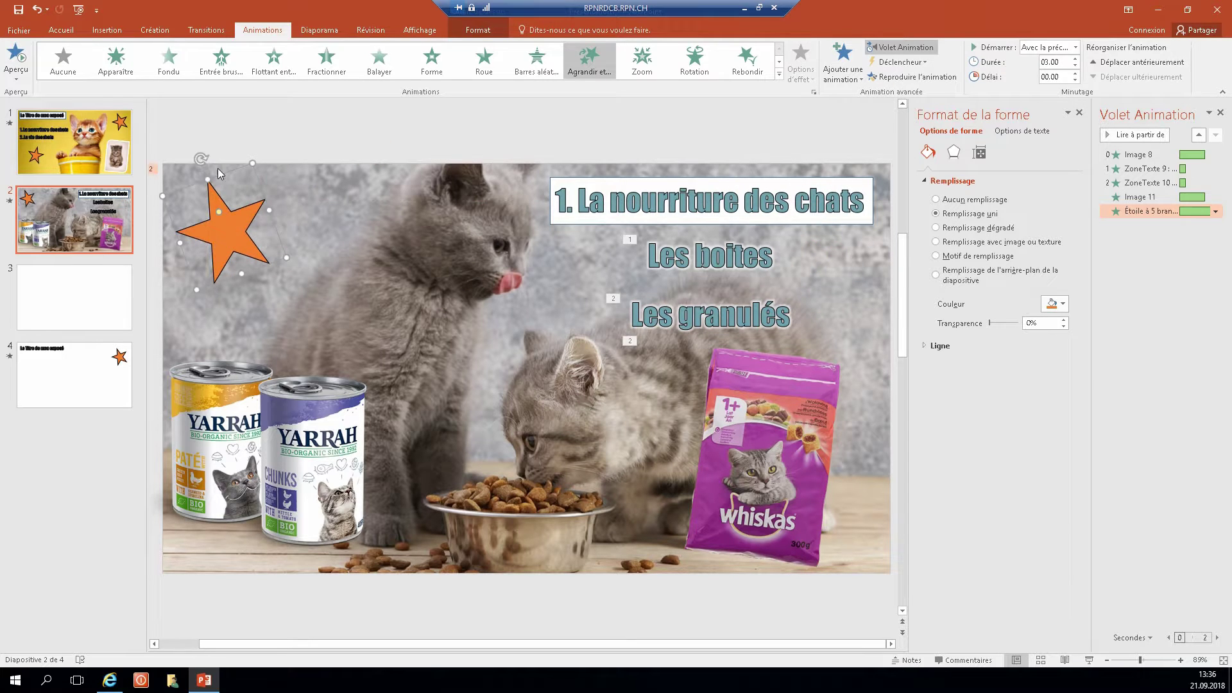
{"action": "left_click_drag", "start_coordinate": [201, 154], "coordinate": [253, 154]}
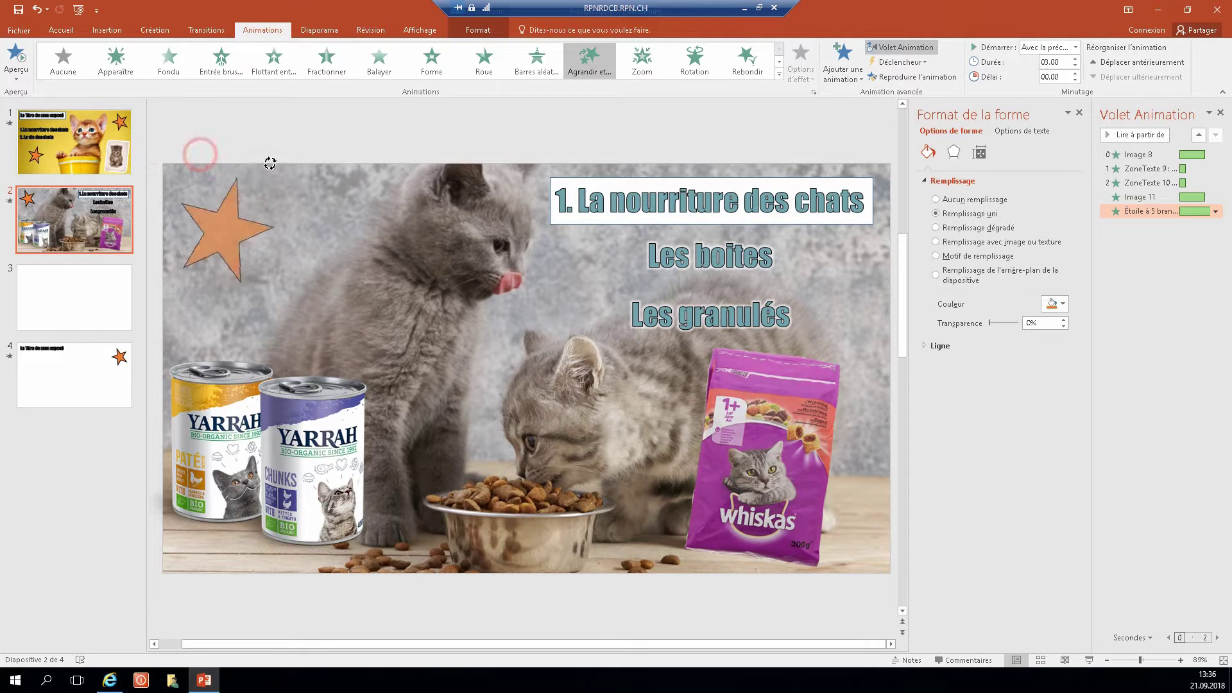
Paste a second star above the Whiskas bag's top-right corner.
{"action": "left_click", "coordinate": [377, 304]}
{"action": "right_click", "coordinate": [377, 305]}
{"action": "right_click", "coordinate": [426, 142]}
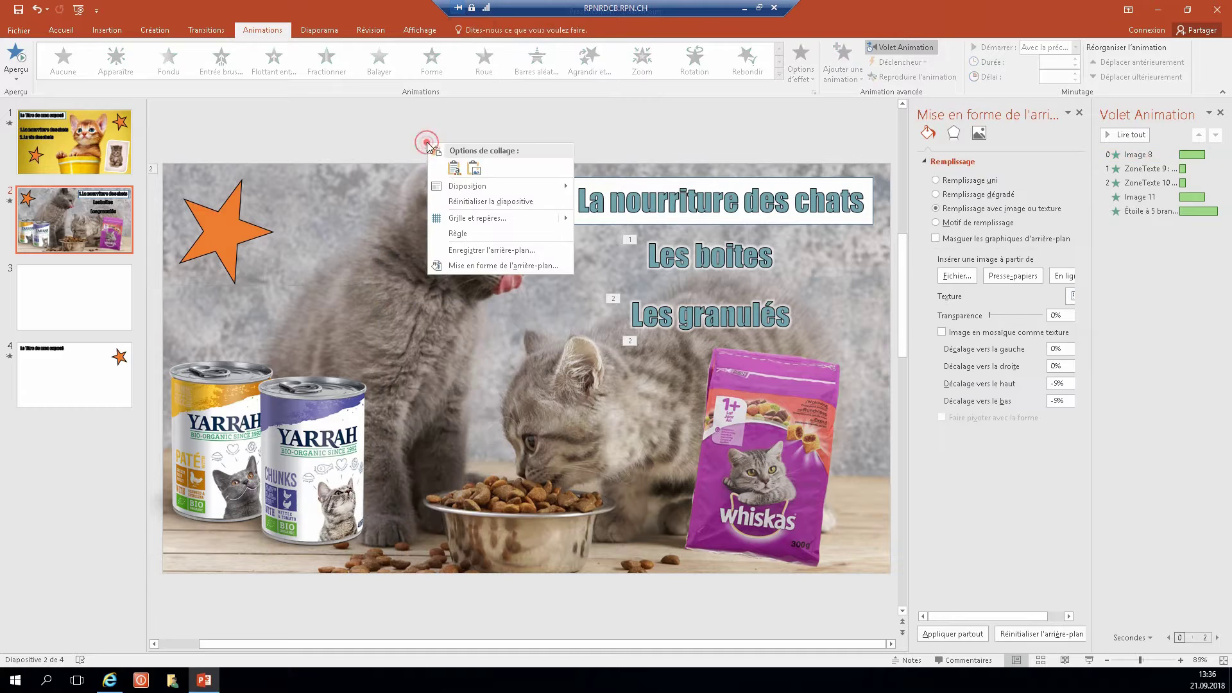
{"action": "left_click", "coordinate": [452, 170]}
{"action": "mouse_move", "coordinate": [840, 250]}
{"action": "left_mouse_down"}
{"action": "mouse_move", "coordinate": [853, 552]}
{"action": "mouse_move", "coordinate": [803, 458]}
{"action": "left_mouse_up"}
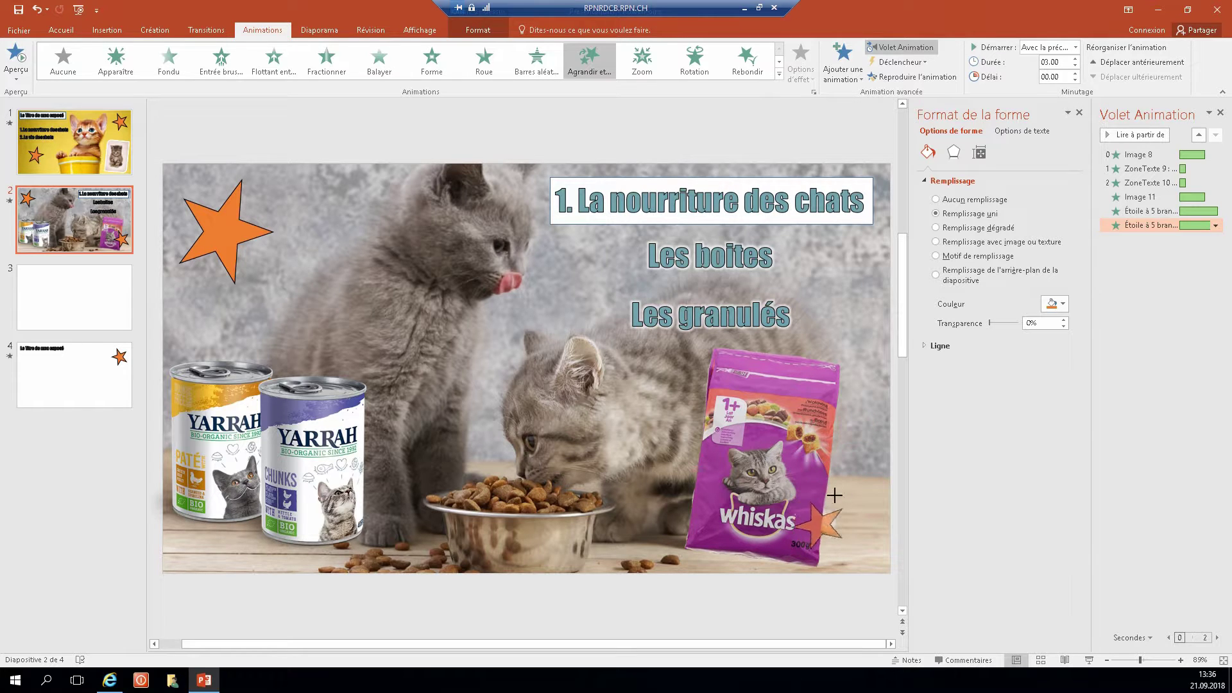
{"action": "left_click_drag", "start_coordinate": [835, 507], "coordinate": [858, 349]}
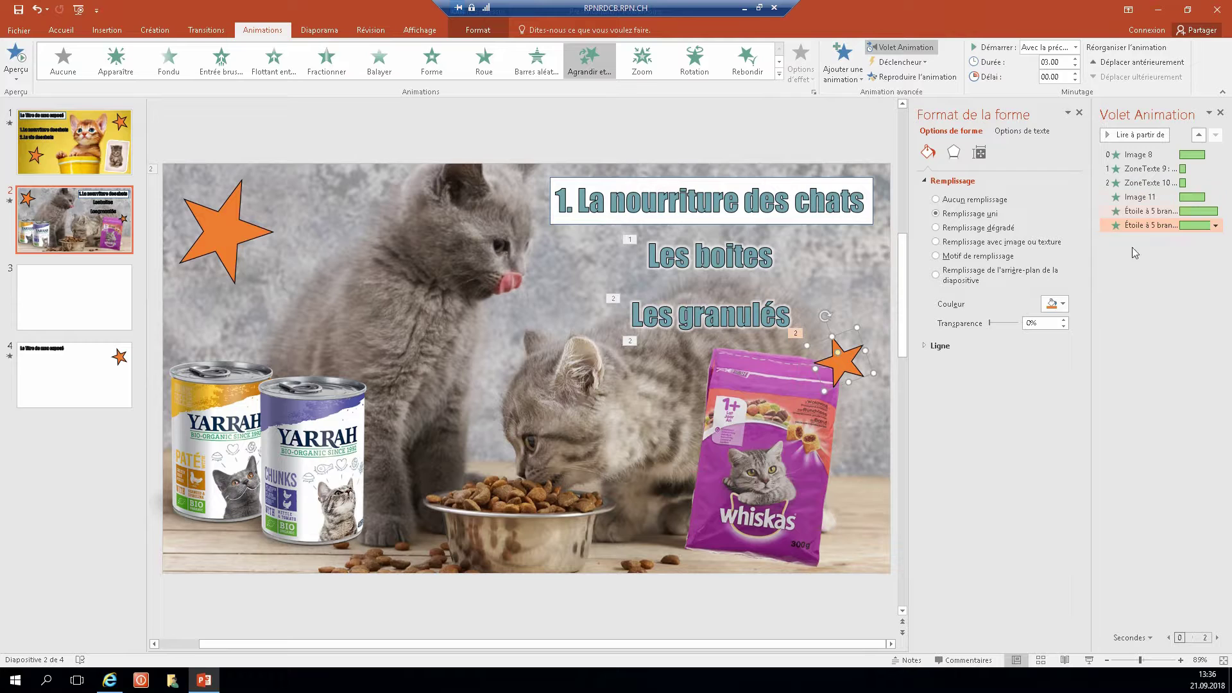
Reorder the star animations: one right after the cans, the small star after the bag.
{"action": "left_click_drag", "start_coordinate": [1144, 226], "coordinate": [1126, 166]}
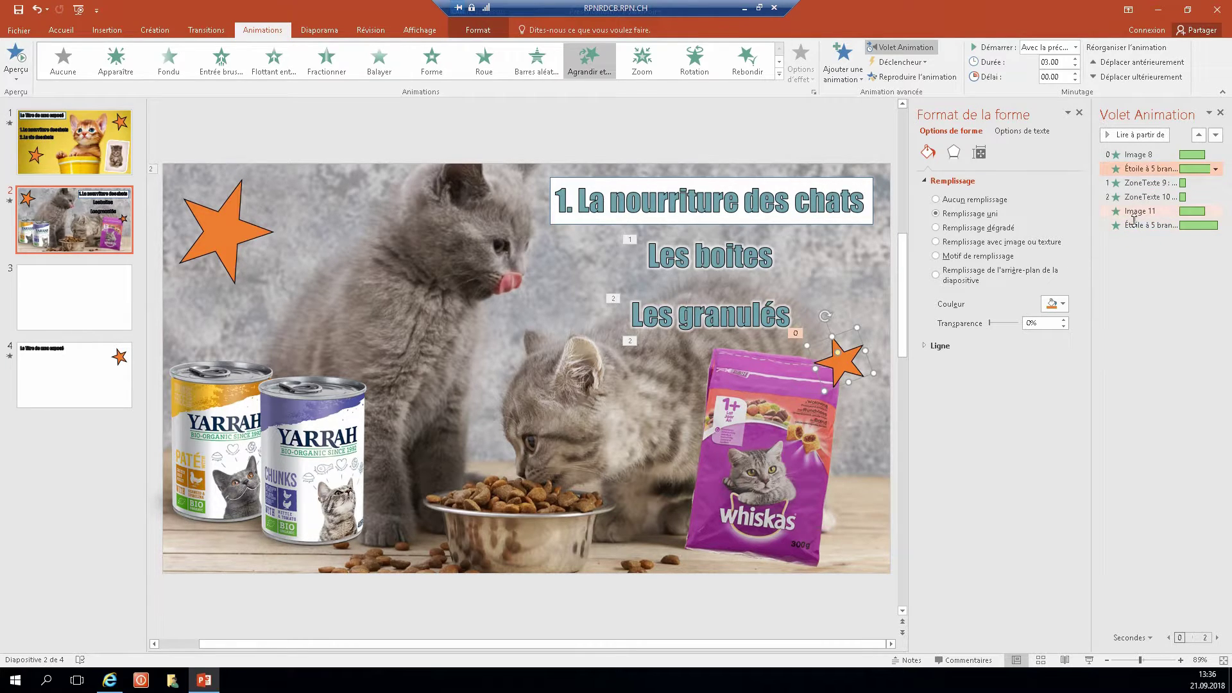
{"action": "left_click_drag", "start_coordinate": [1140, 229], "coordinate": [1134, 174]}
{"action": "left_click", "coordinate": [1131, 166]}
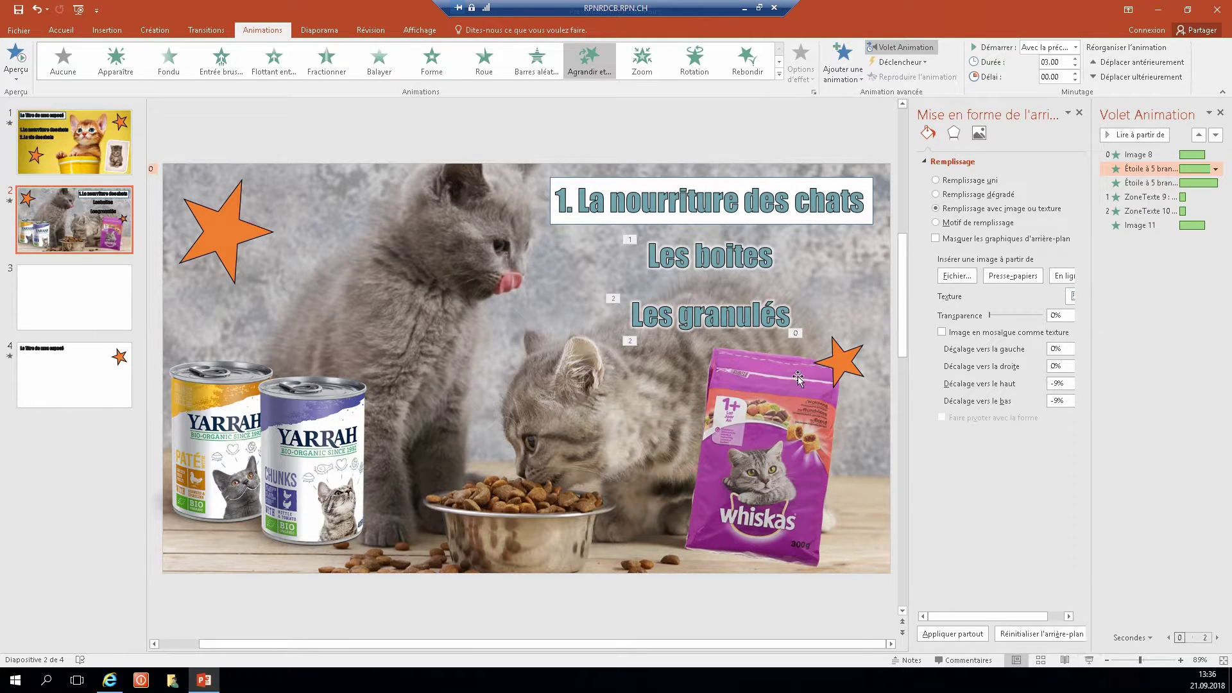
{"action": "left_click", "coordinate": [851, 358]}
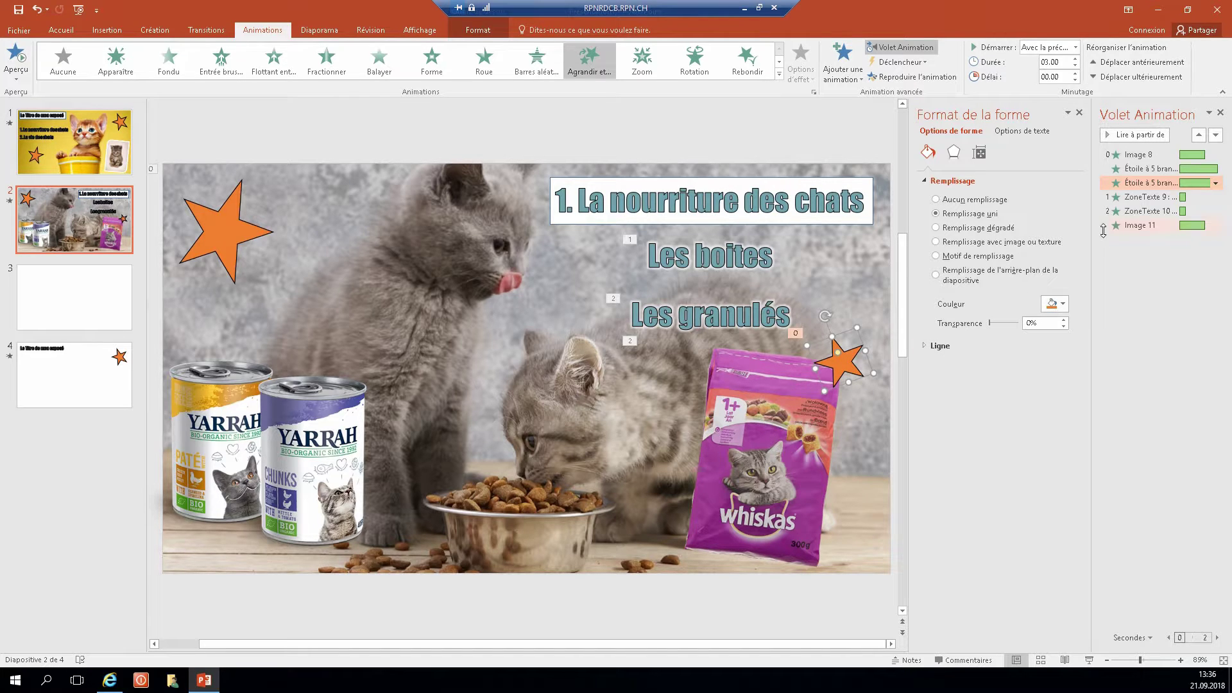
{"action": "left_click_drag", "start_coordinate": [1138, 182], "coordinate": [1149, 233]}
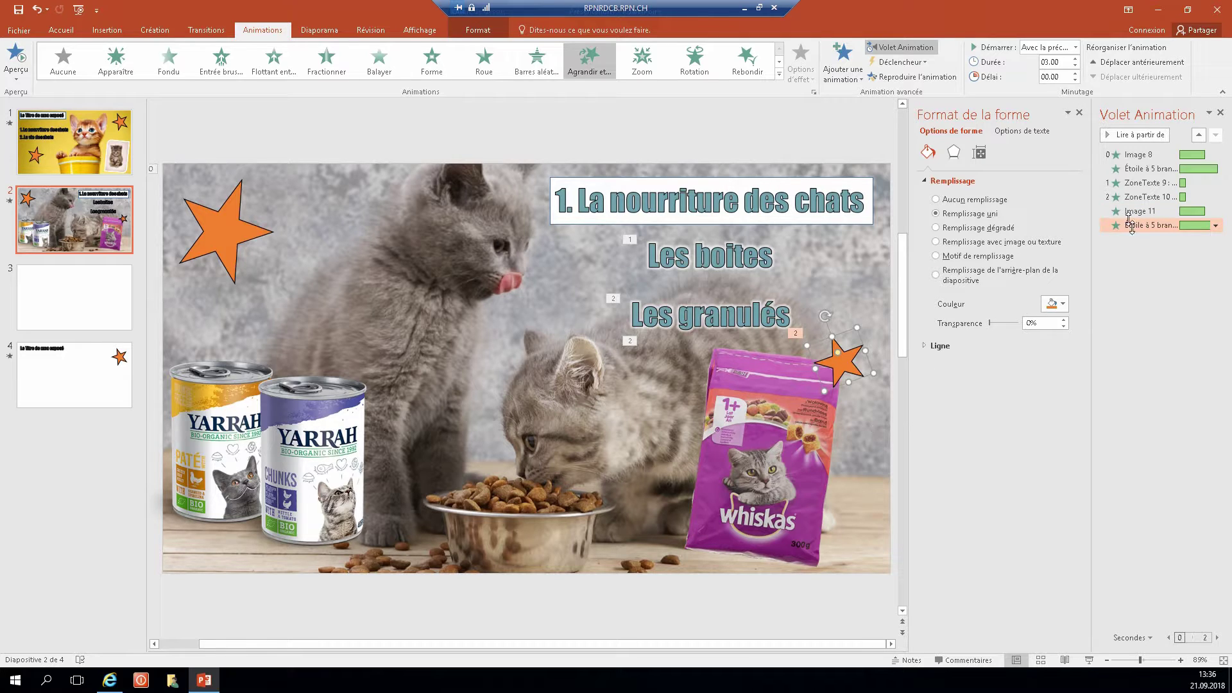
{"action": "left_click", "coordinate": [769, 439]}
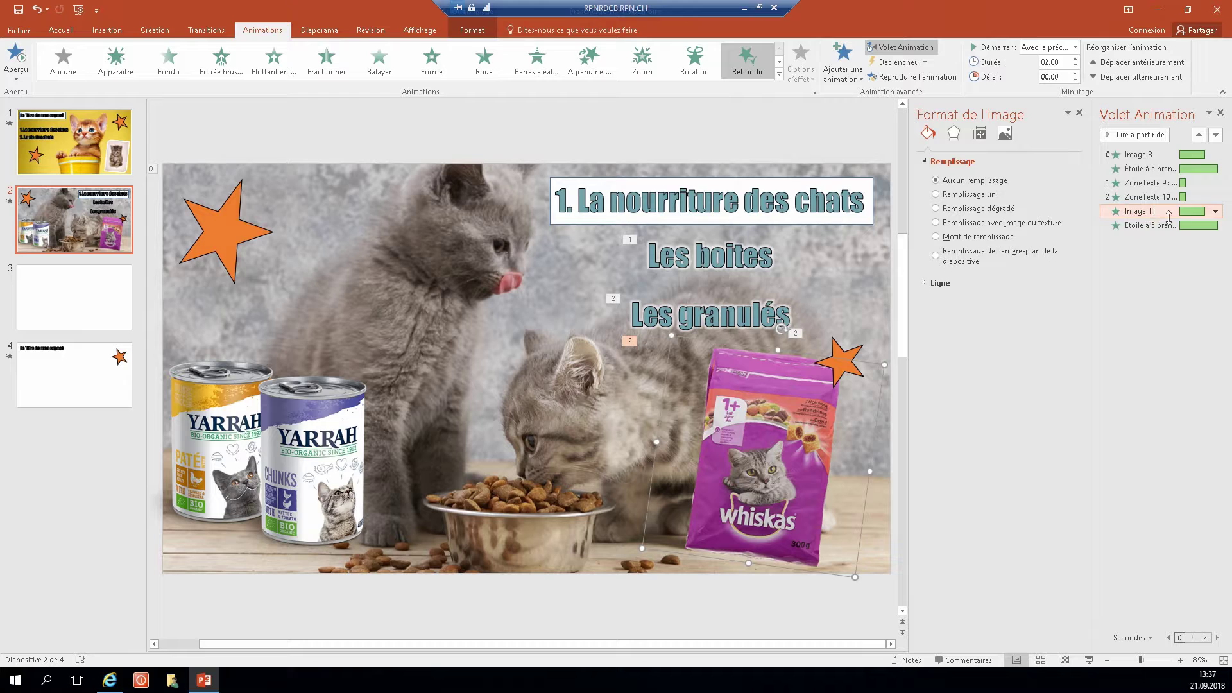
{"action": "left_click", "coordinate": [298, 420]}
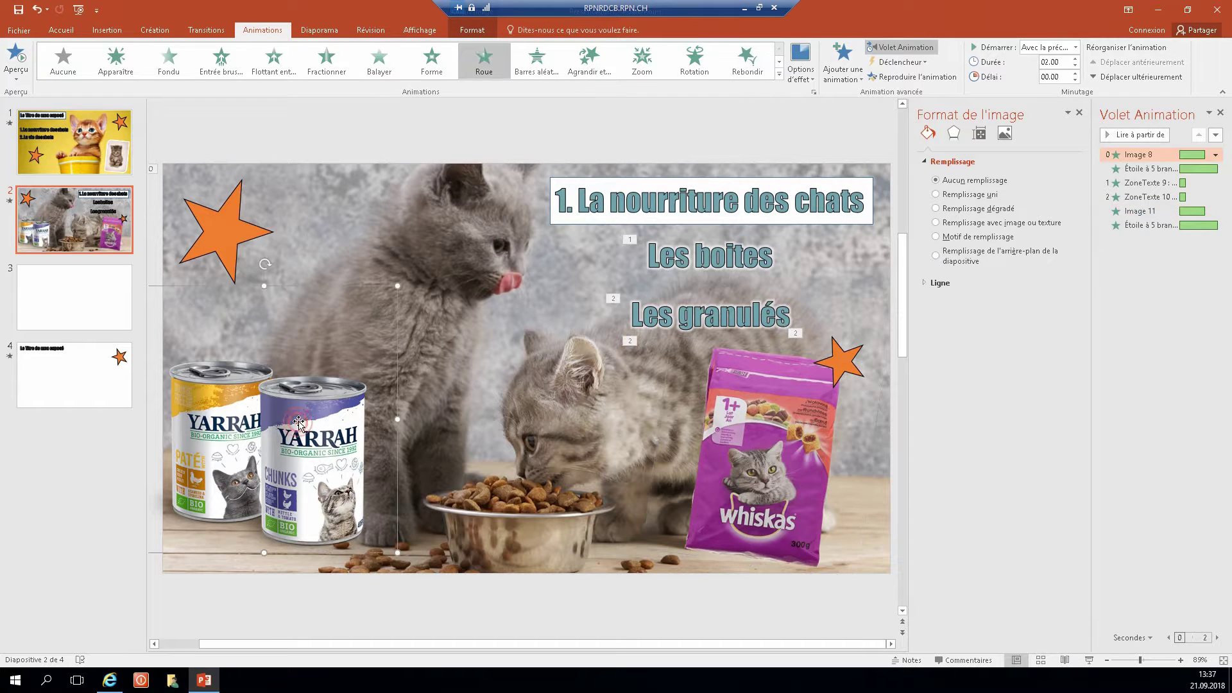
{"action": "left_click", "coordinate": [858, 371]}
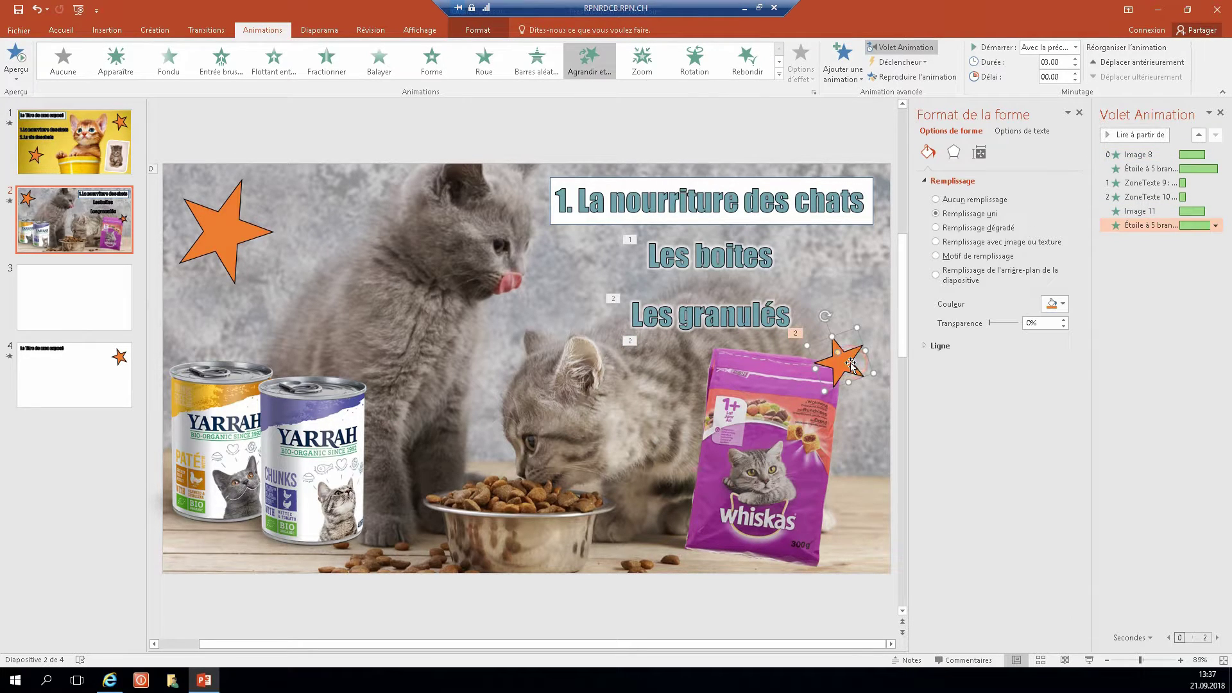
{"action": "left_click", "coordinate": [791, 436]}
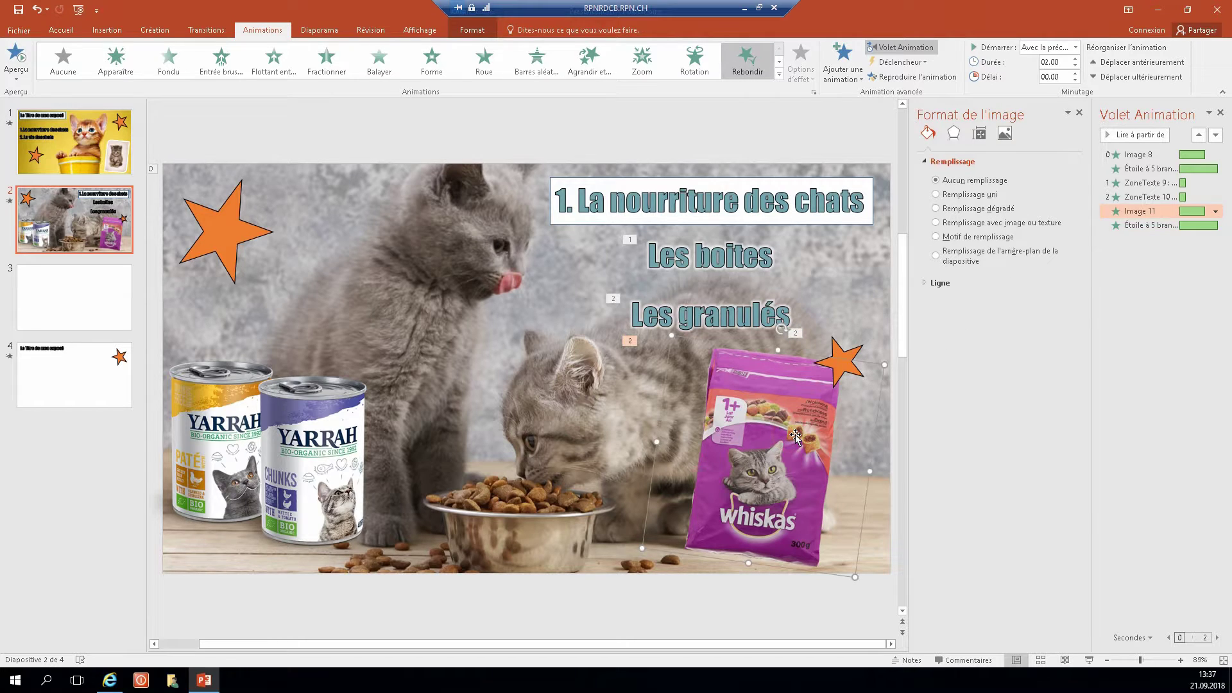
{"action": "left_click", "coordinate": [1090, 660]}
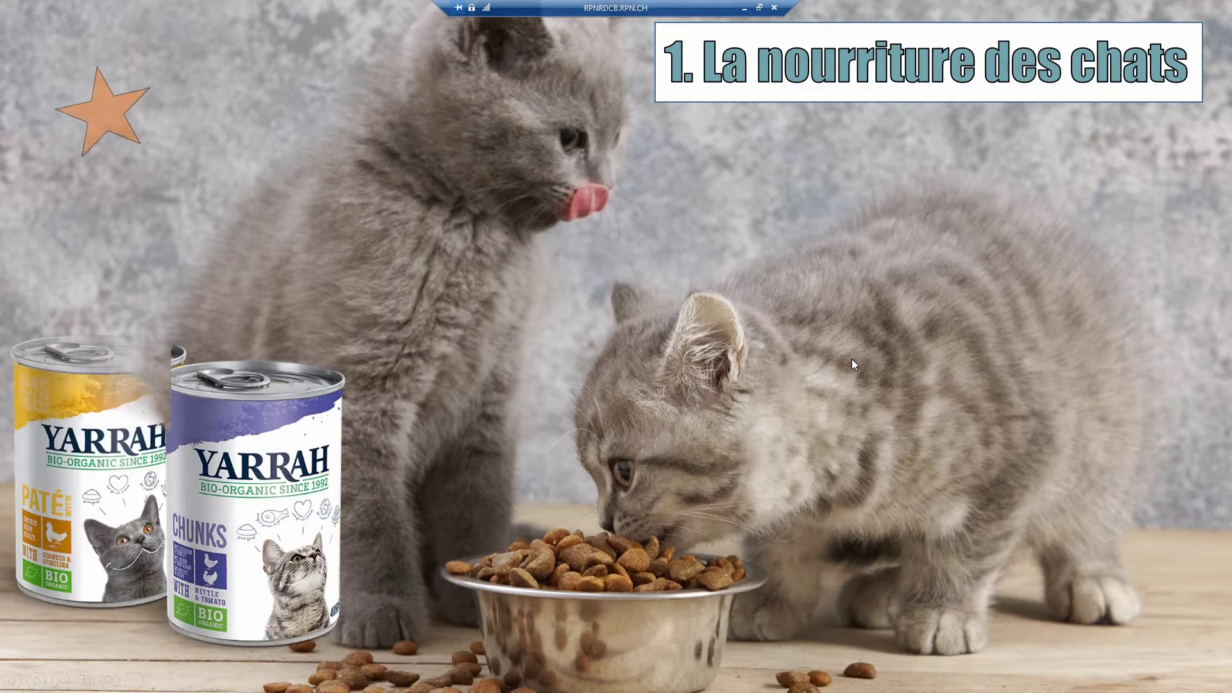
{"action": "left_click", "coordinate": [852, 359]}
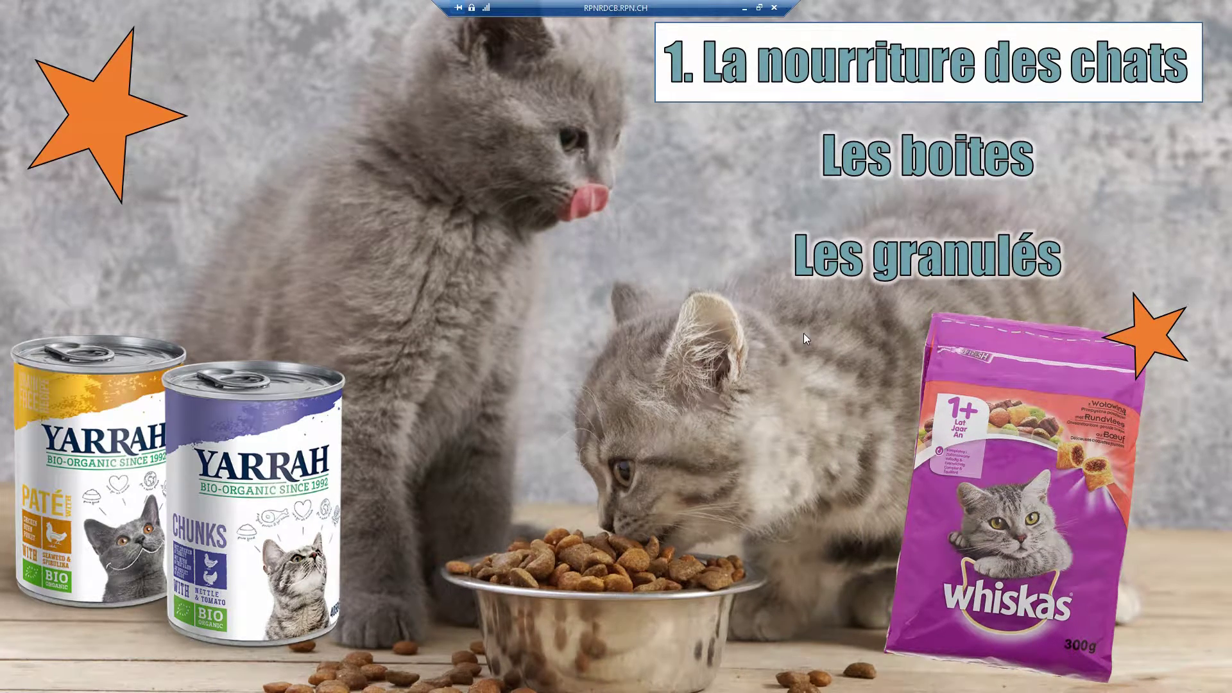
{"action": "key", "text": "Escape"}
{"action": "left_click", "coordinate": [634, 130]}
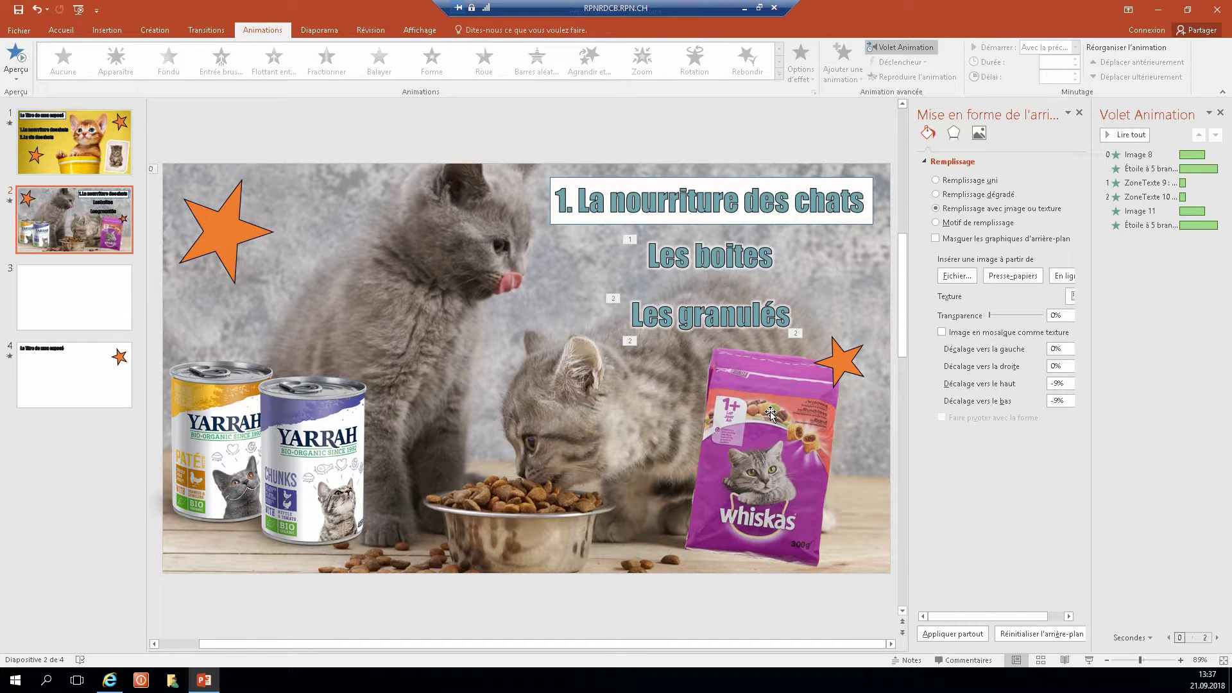
Draw a Chemin personnalisé path for the Whiskas bag from its spot up to the top-left star.
{"action": "left_click", "coordinate": [764, 428]}
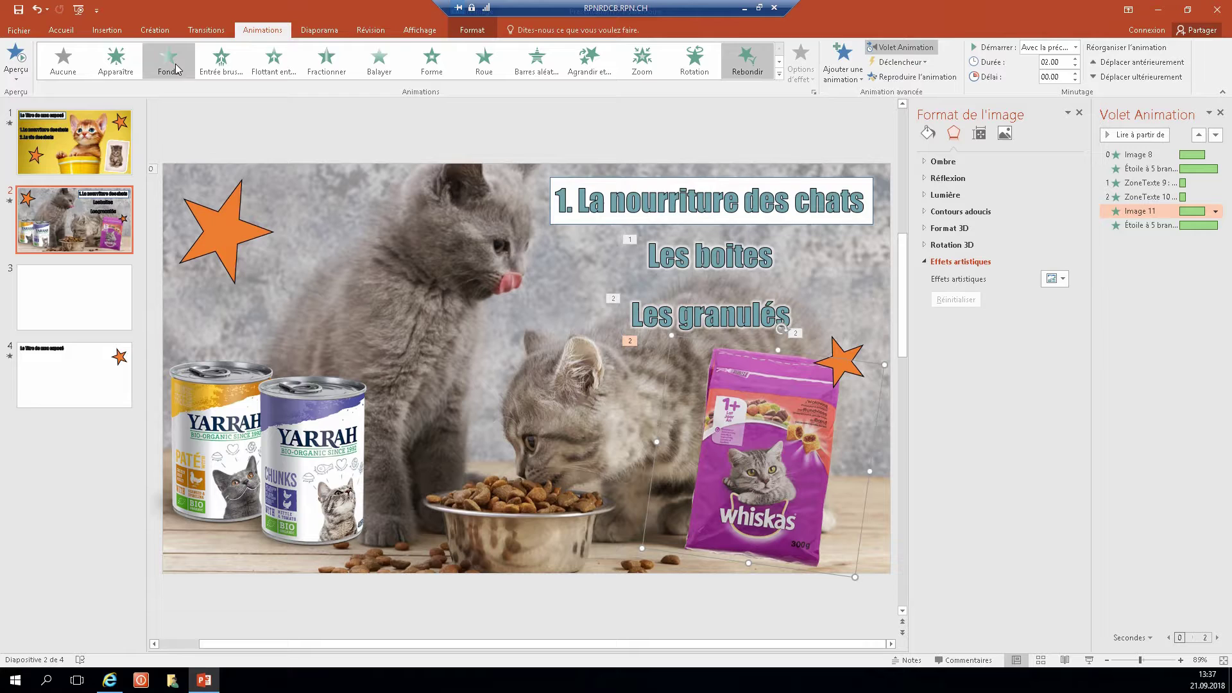
{"action": "left_click", "coordinate": [780, 79]}
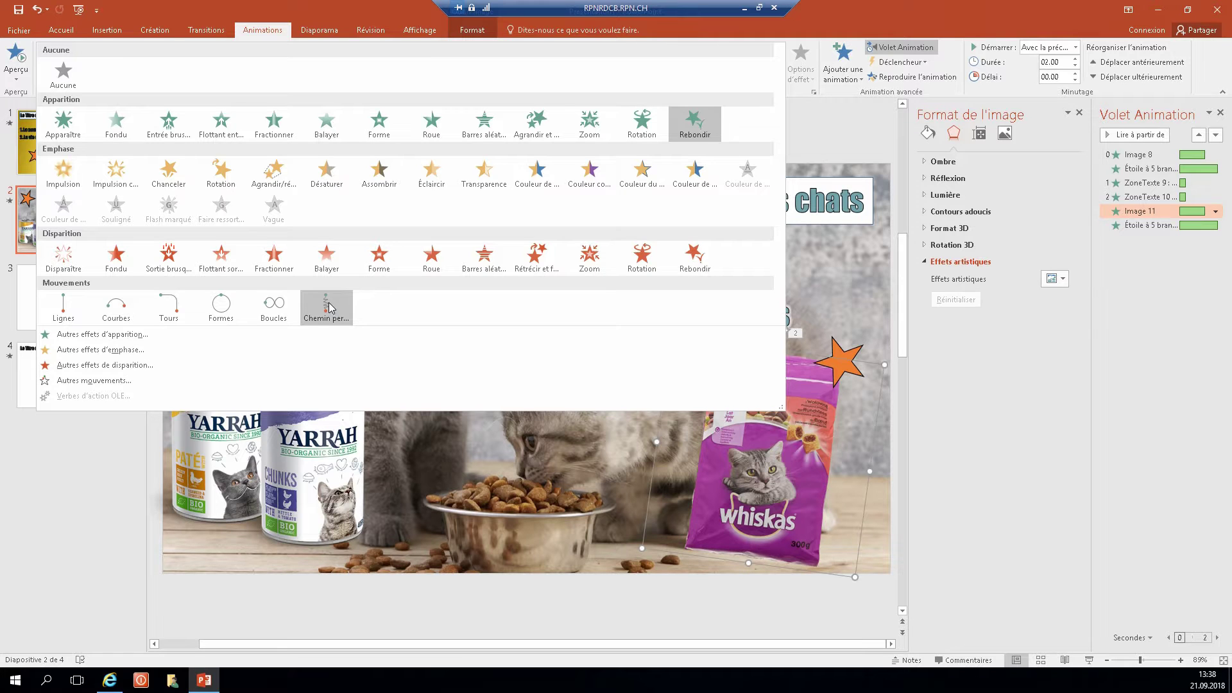
{"action": "left_click", "coordinate": [330, 303]}
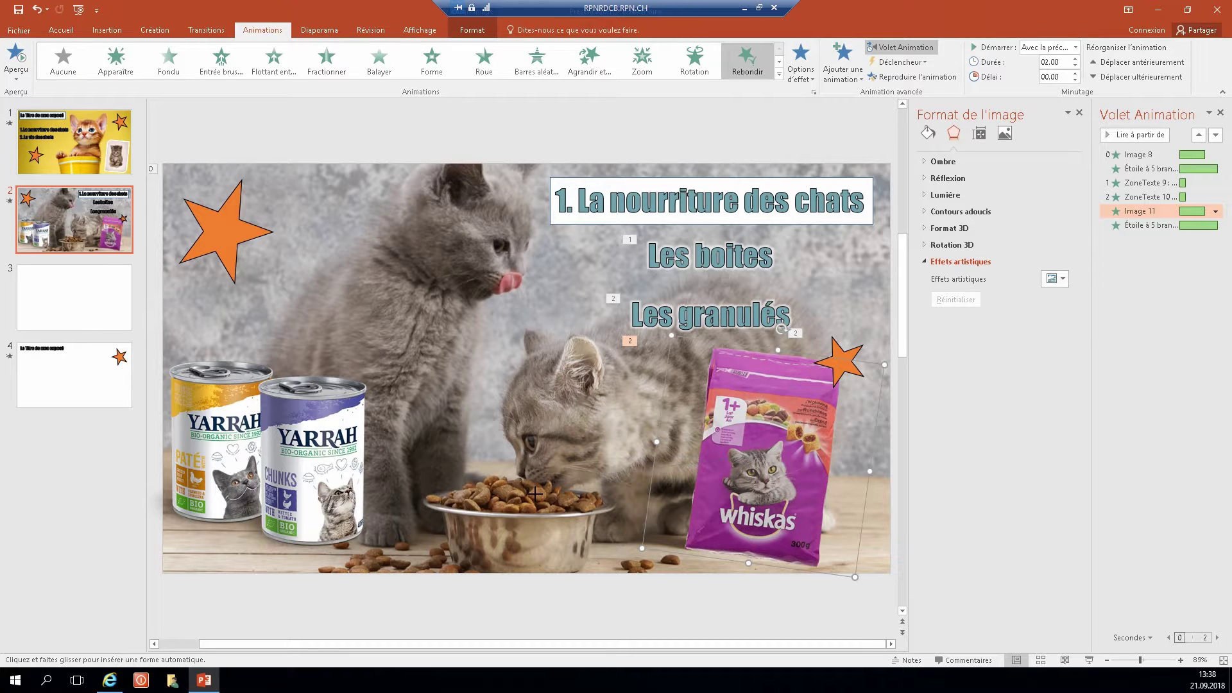
{"action": "left_click", "coordinate": [412, 390]}
{"action": "left_click", "coordinate": [478, 278]}
{"action": "left_click", "coordinate": [245, 243]}
{"action": "left_click", "coordinate": [245, 244]}
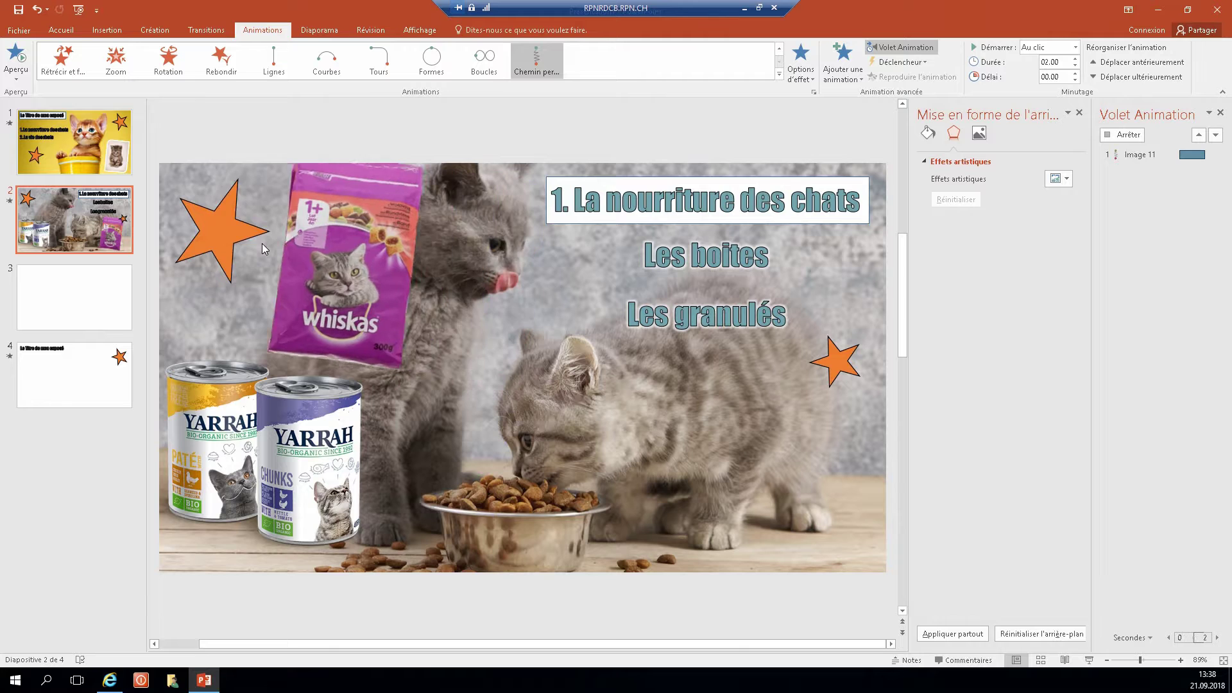
Set the bag's motion path duration to 3 secondes (lent) in its Minutage settings.
{"action": "left_click", "coordinate": [262, 244]}
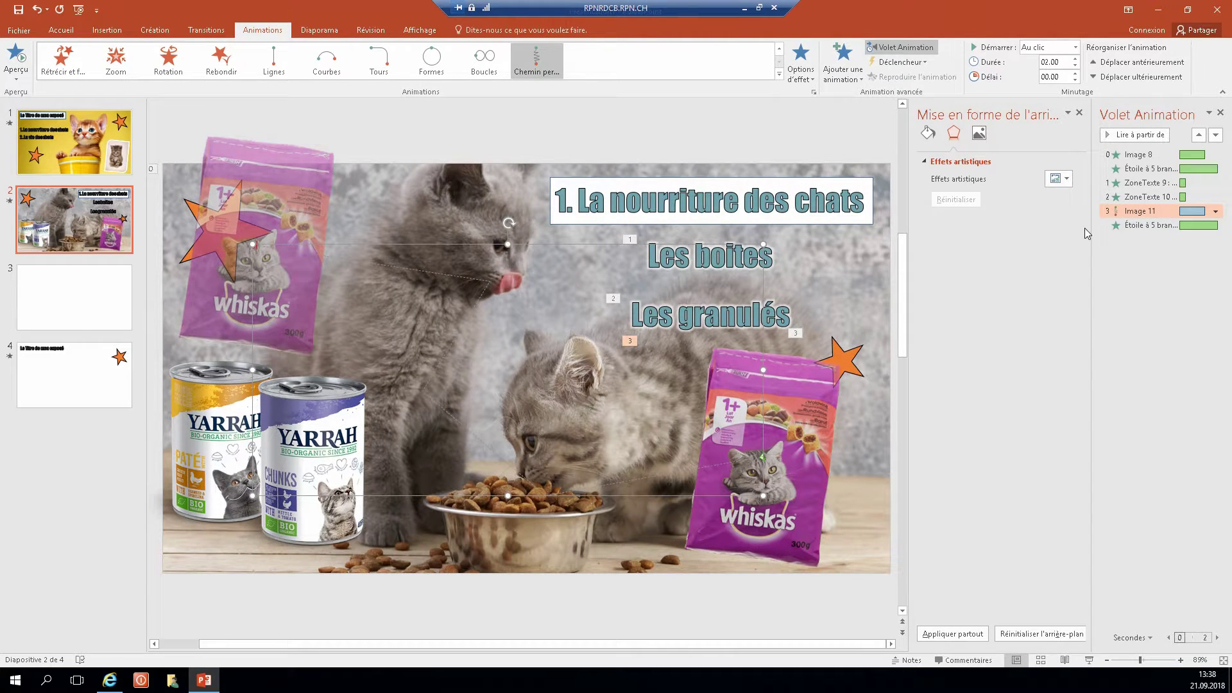
{"action": "mouse_move", "coordinate": [1136, 211]}
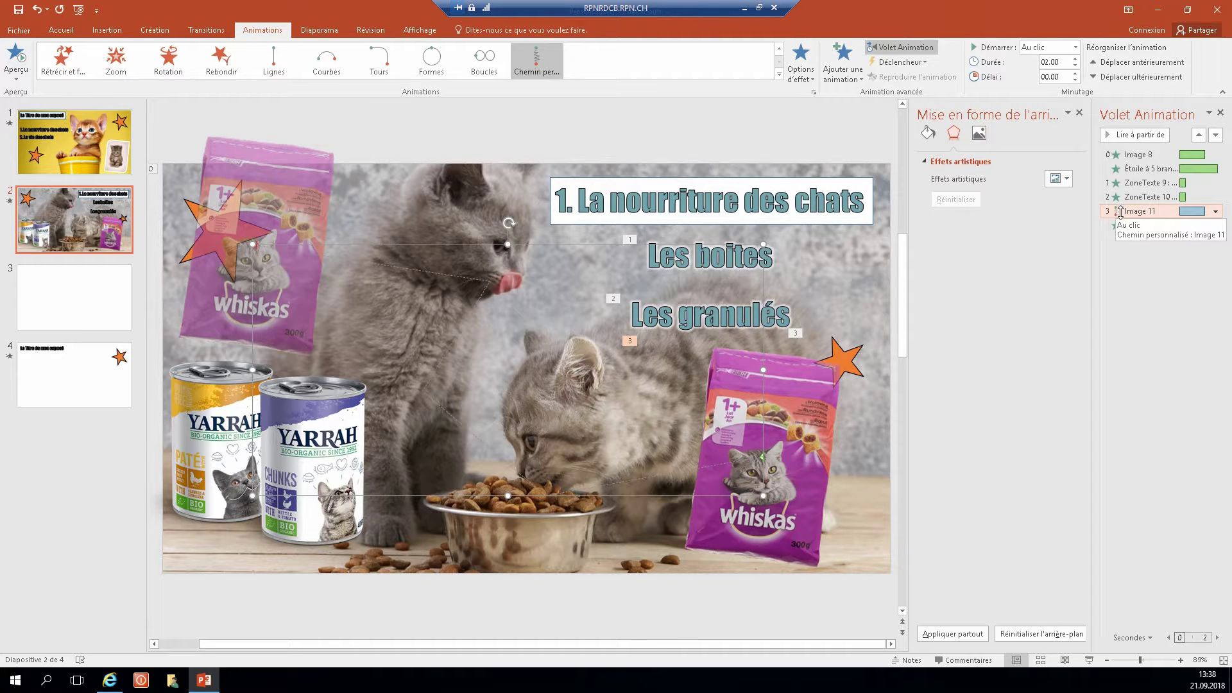
{"action": "right_click", "coordinate": [1125, 213]}
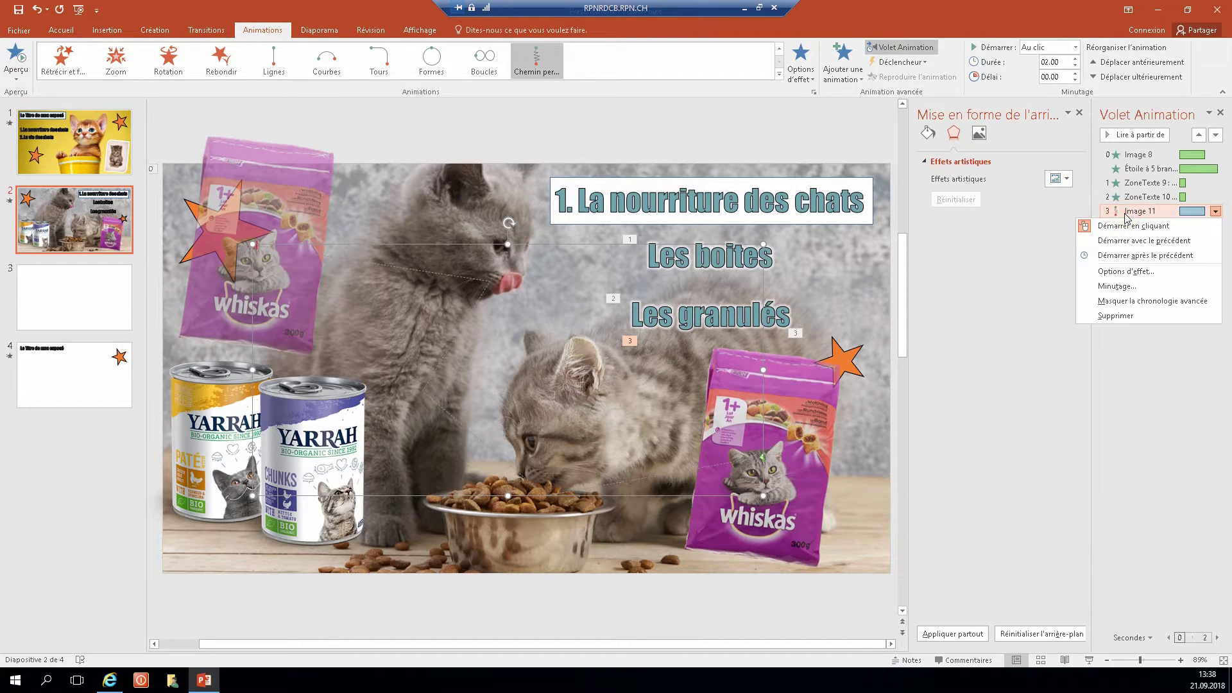
{"action": "left_click", "coordinate": [1131, 284]}
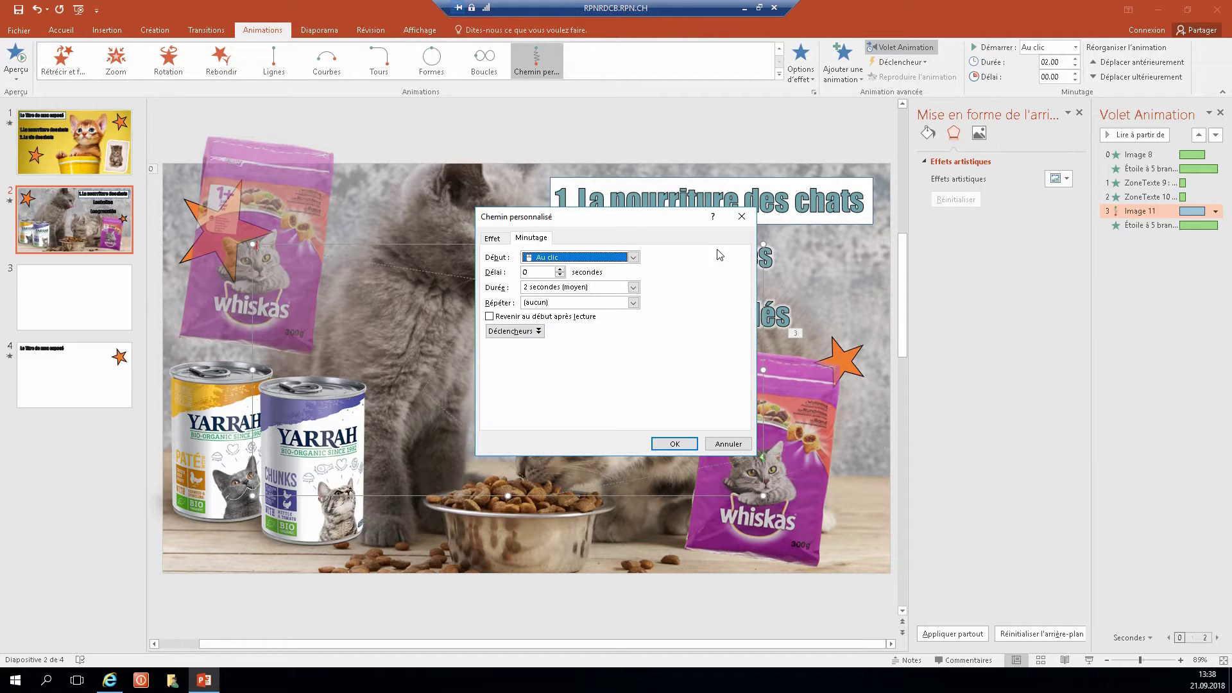
{"action": "left_click", "coordinate": [632, 292]}
{"action": "left_click", "coordinate": [601, 323]}
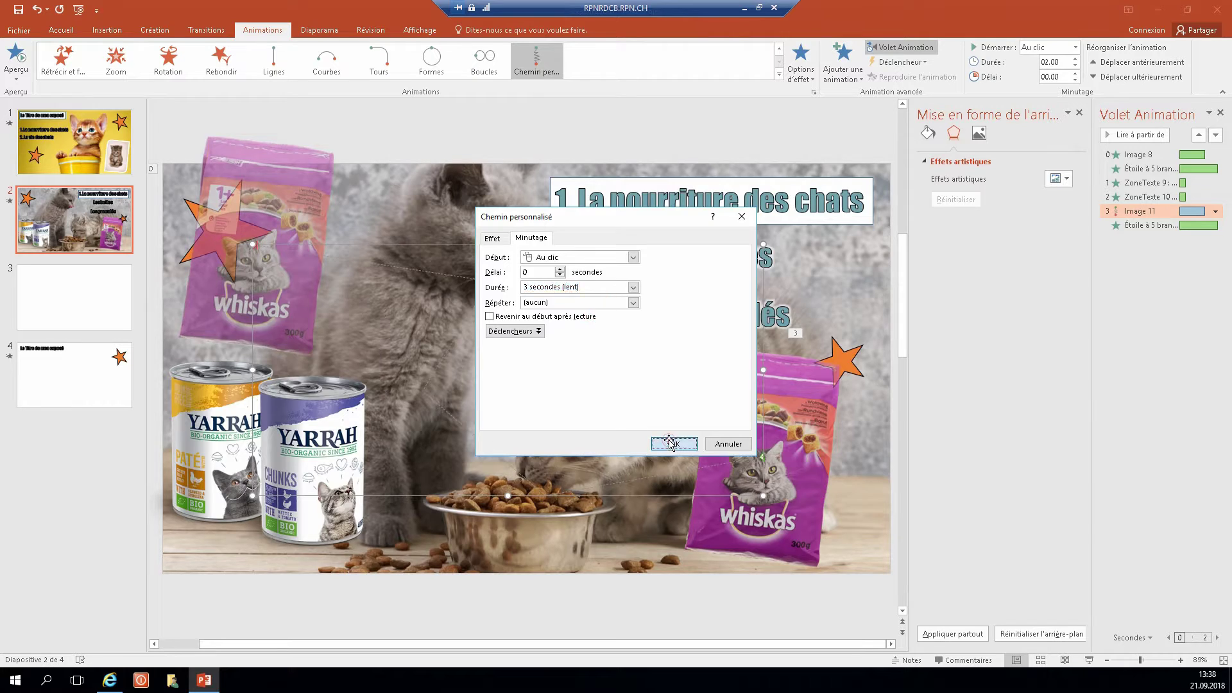
{"action": "left_click", "coordinate": [668, 443]}
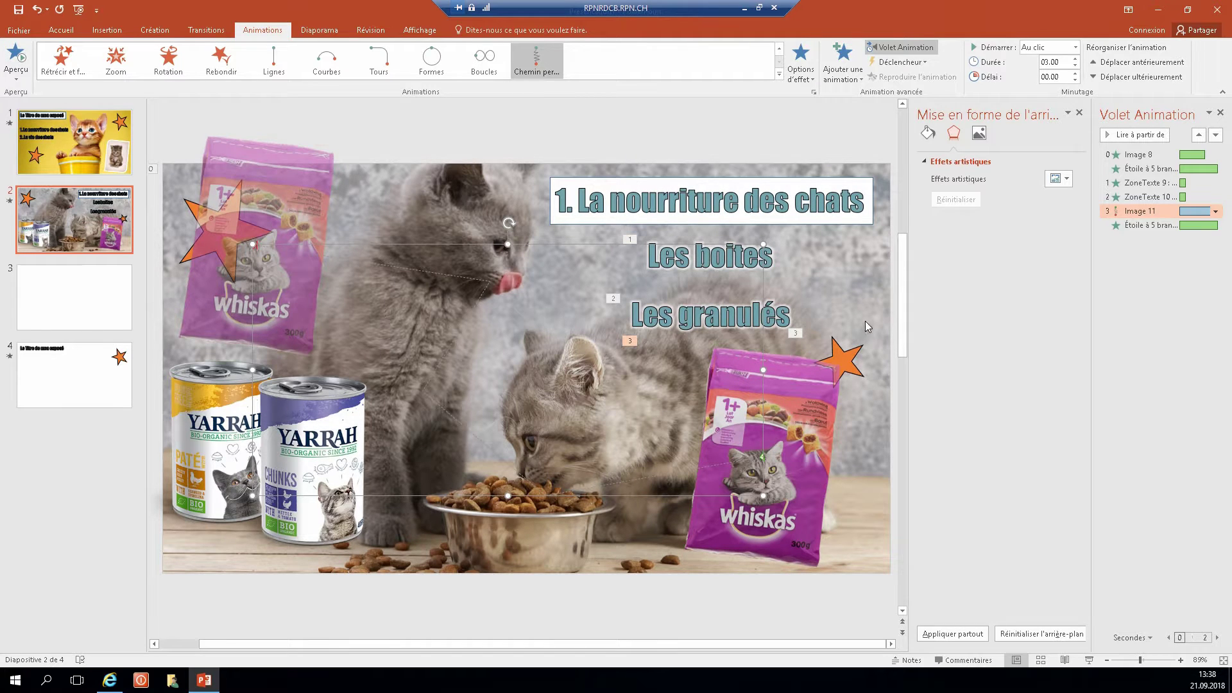
{"action": "left_click", "coordinate": [845, 144]}
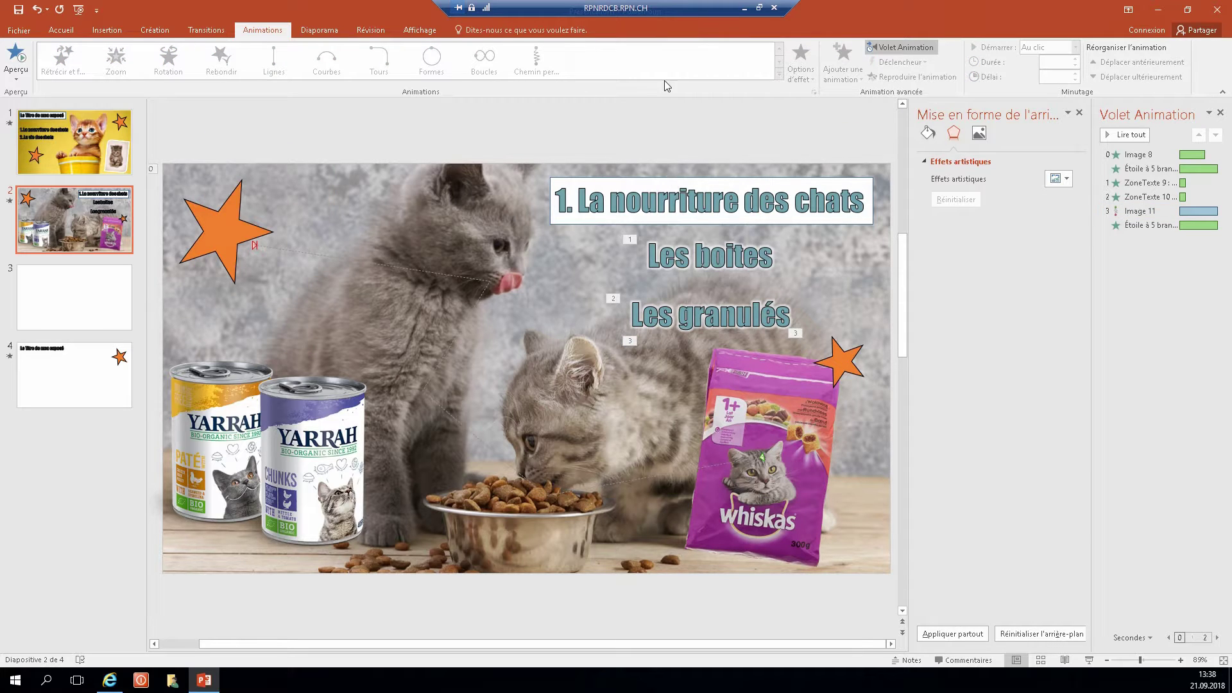
Give the title '1. La nourriture des chats' the Chanceler emphasis effect.
{"action": "left_click", "coordinate": [230, 193]}
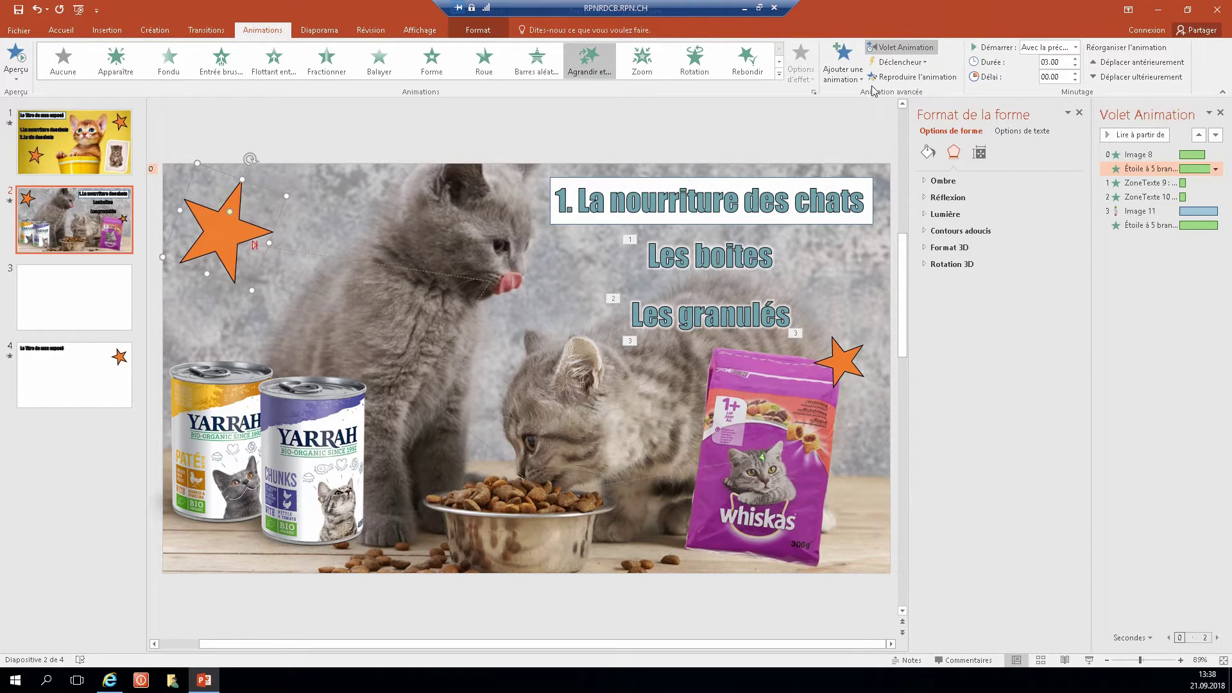
{"action": "left_click", "coordinate": [779, 75]}
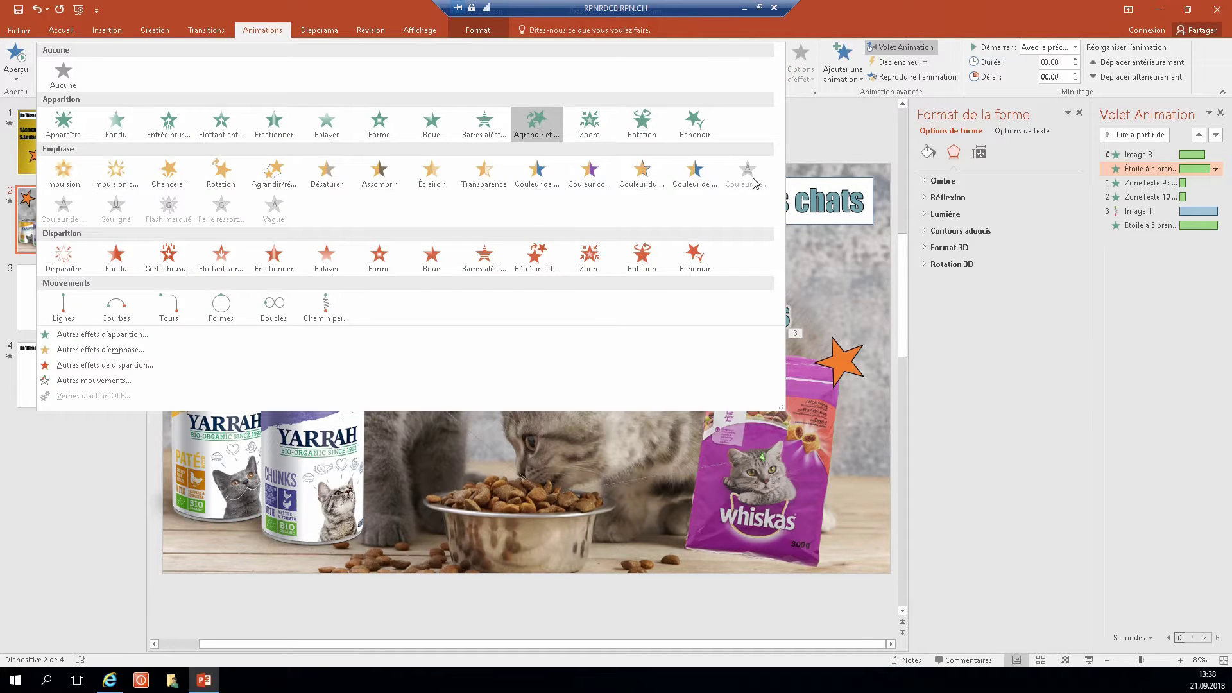
{"action": "left_click", "coordinate": [858, 142]}
{"action": "left_click", "coordinate": [688, 182]}
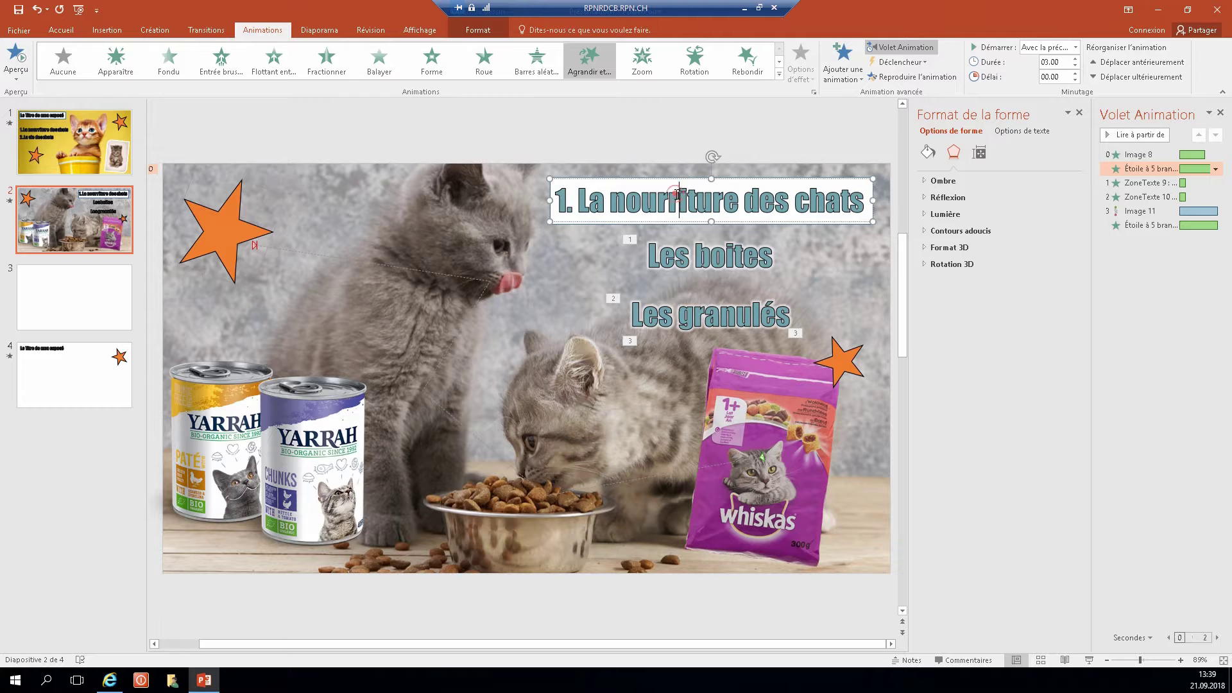
{"action": "left_click", "coordinate": [779, 62]}
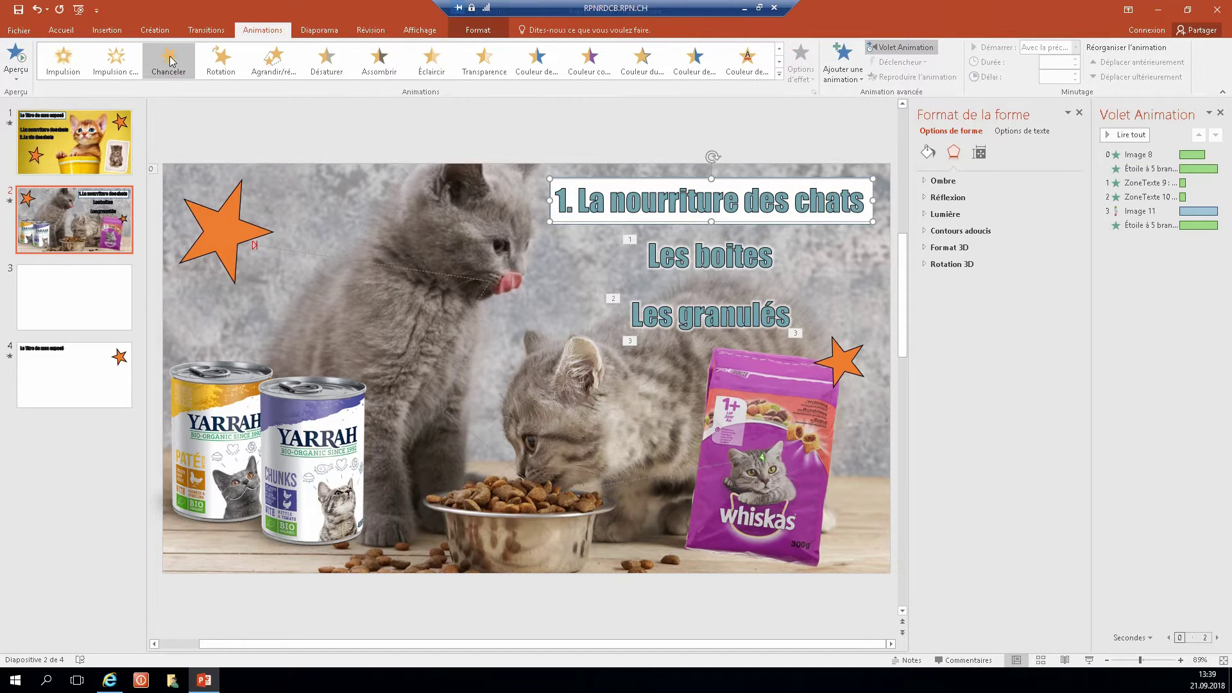
{"action": "left_click", "coordinate": [171, 61]}
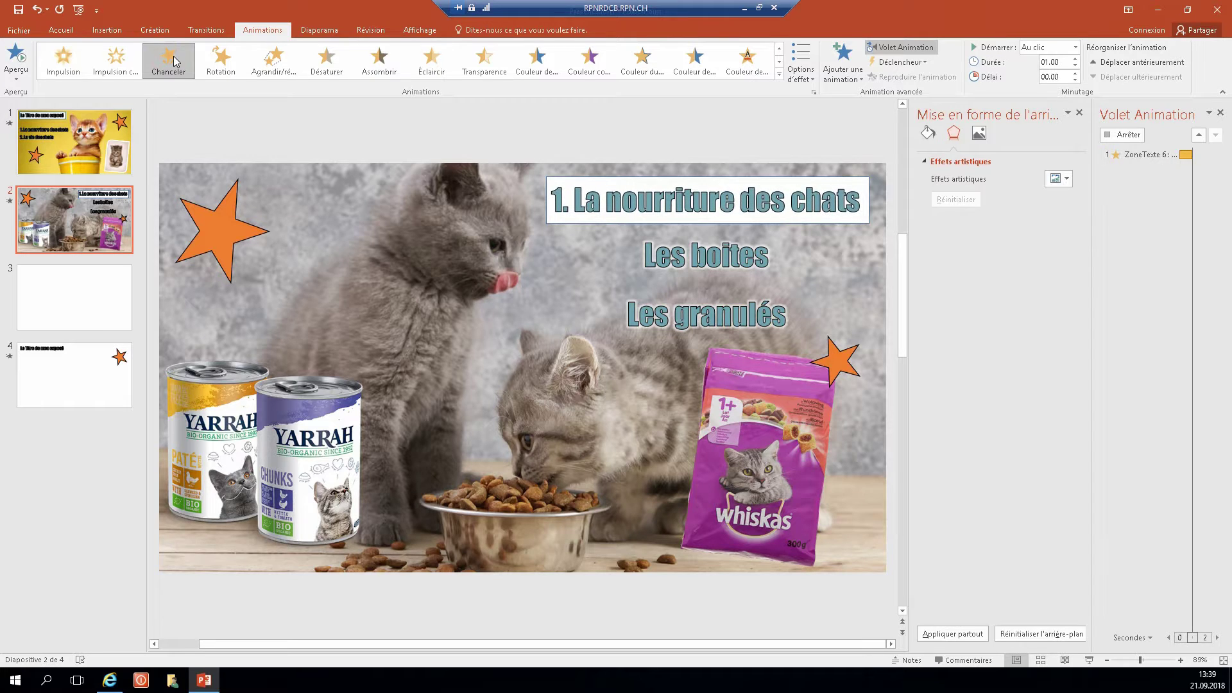
Move the title's animation after Image 8, set it to start with the previous, and run the slideshow.
{"action": "left_click", "coordinate": [1137, 241]}
{"action": "left_click_drag", "start_coordinate": [1131, 172], "coordinate": [1131, 168]}
{"action": "right_click", "coordinate": [1135, 169]}
{"action": "left_click", "coordinate": [1140, 199]}
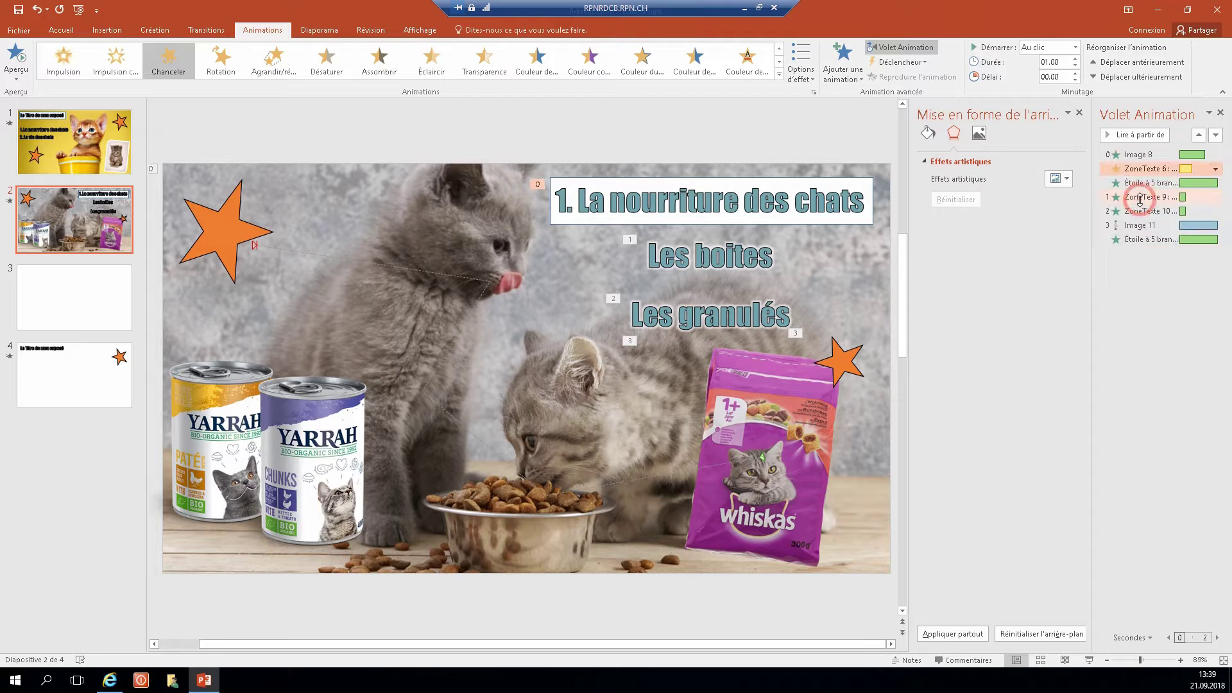
{"action": "left_click", "coordinate": [1089, 660]}
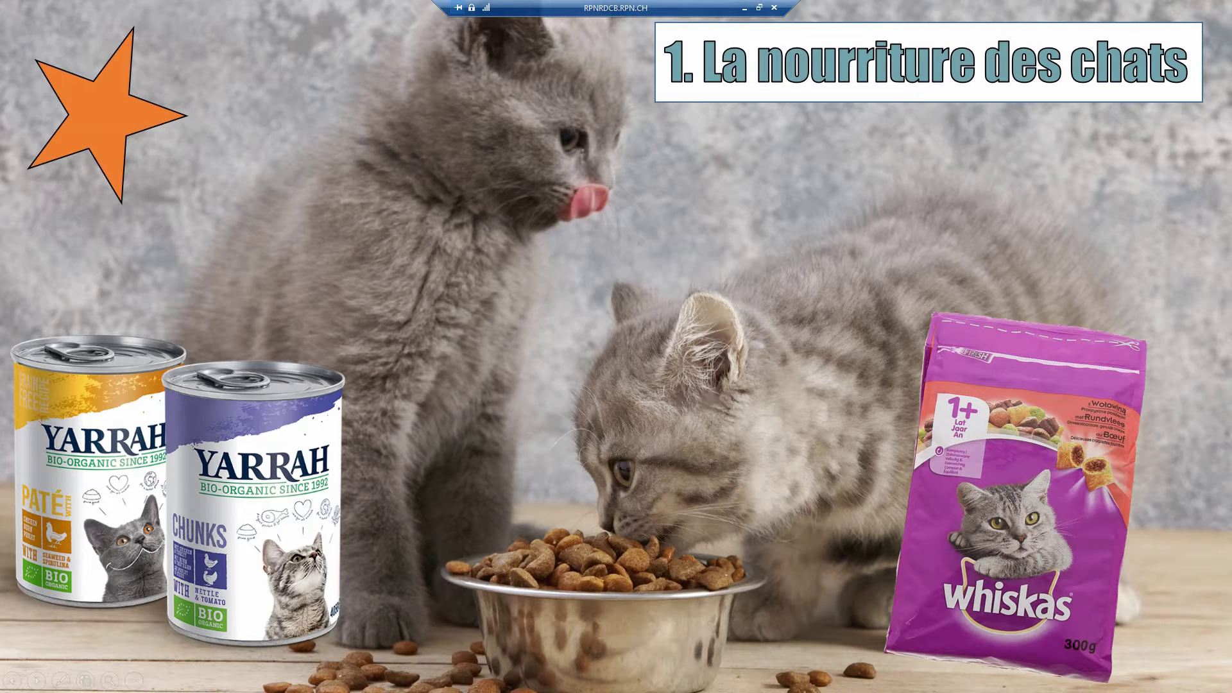
Replay slide 2 and advance once to watch the Whiskas bag glide to the top-left star, then exit.
{"action": "key", "text": "Escape"}
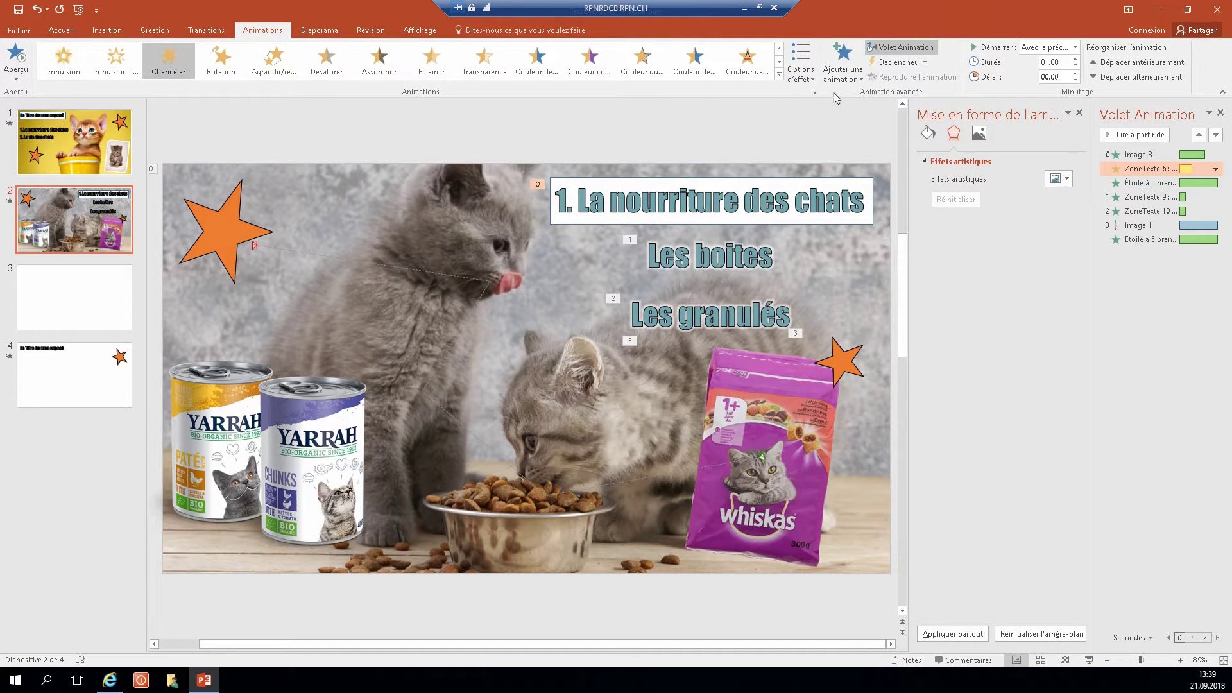
{"action": "left_click", "coordinate": [779, 62]}
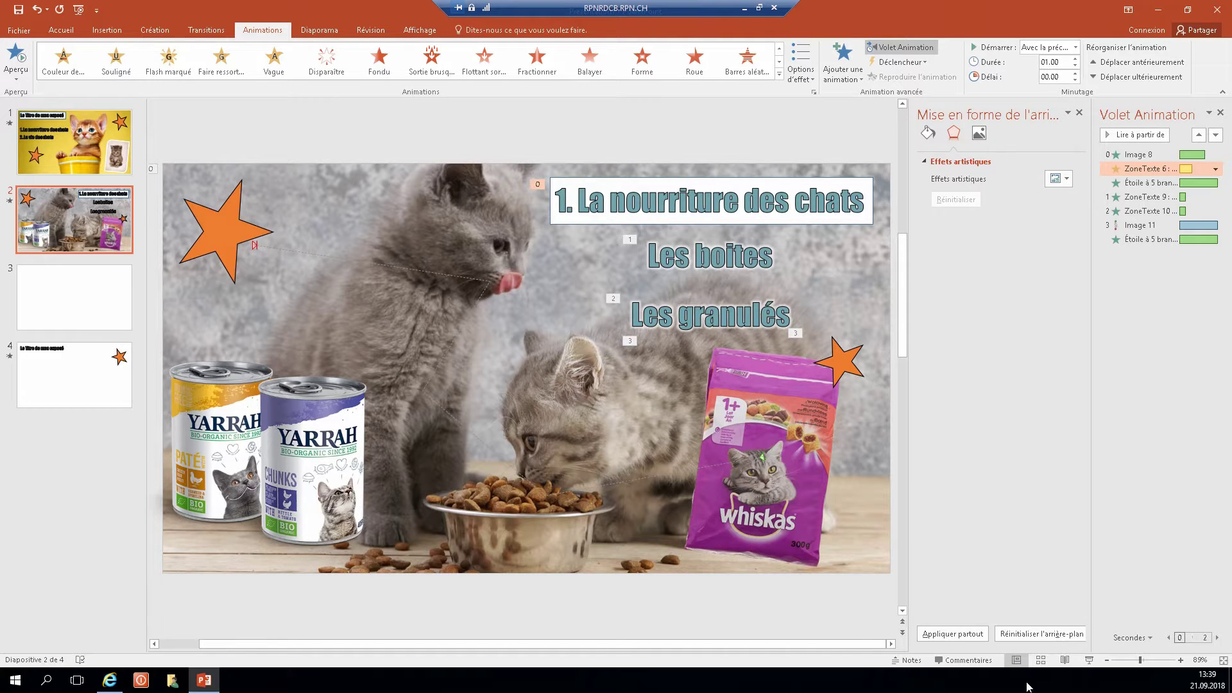
{"action": "left_click", "coordinate": [1089, 660]}
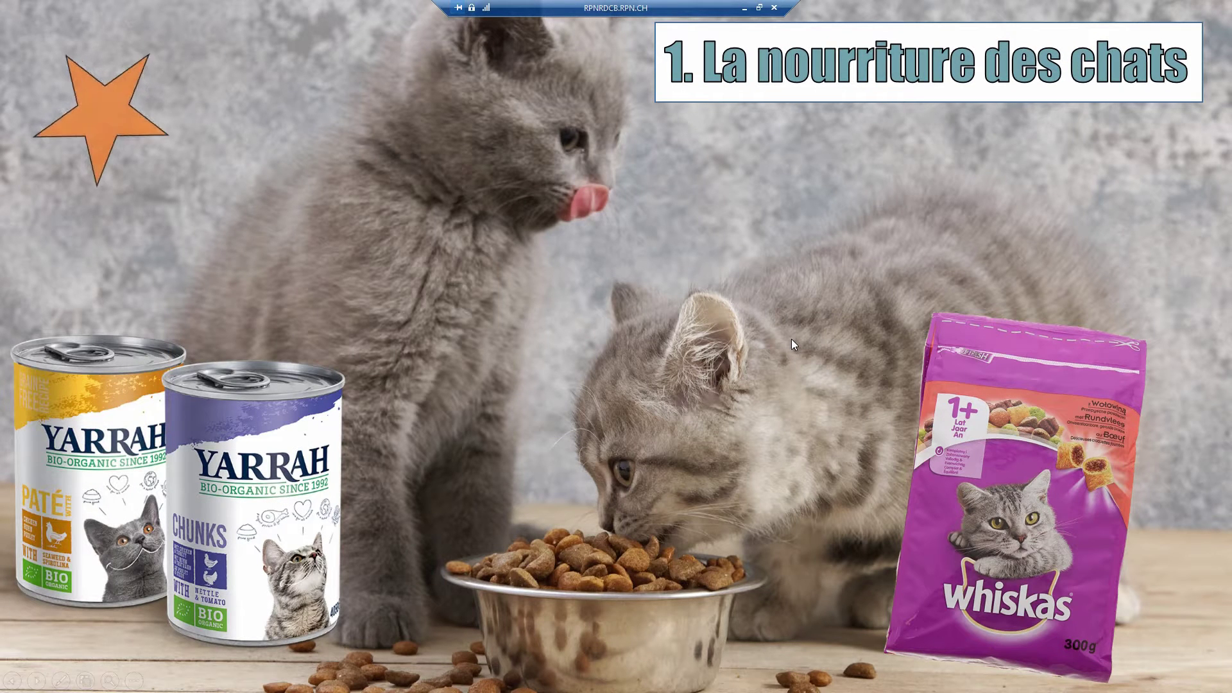
{"action": "left_click", "coordinate": [635, 267]}
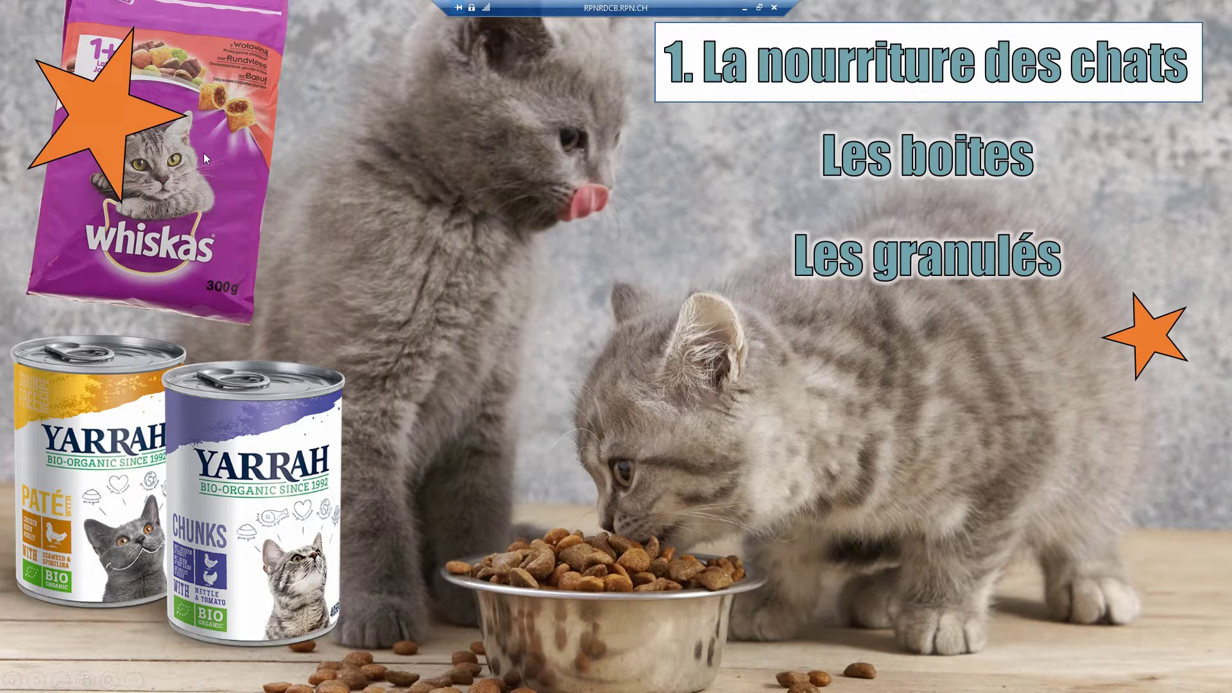
{"action": "key", "text": "Escape"}
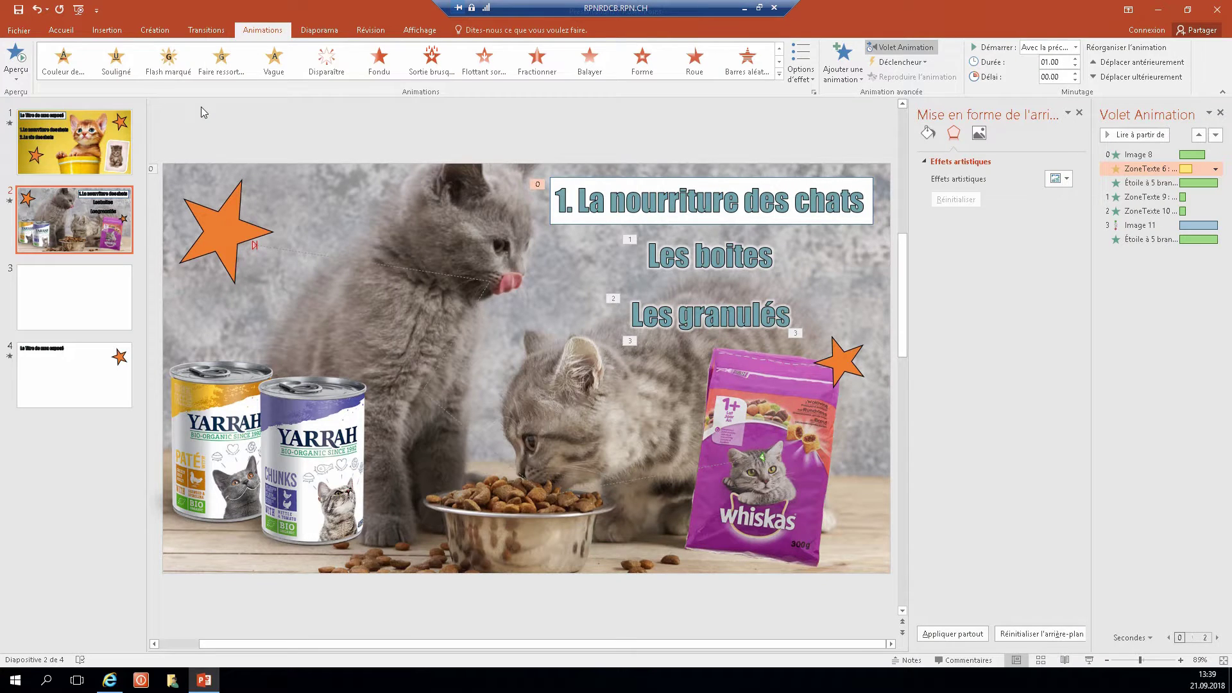
Add a Sortie brusque exit effect to the top-left orange star via Ajouter une animation.
{"action": "left_click", "coordinate": [220, 228]}
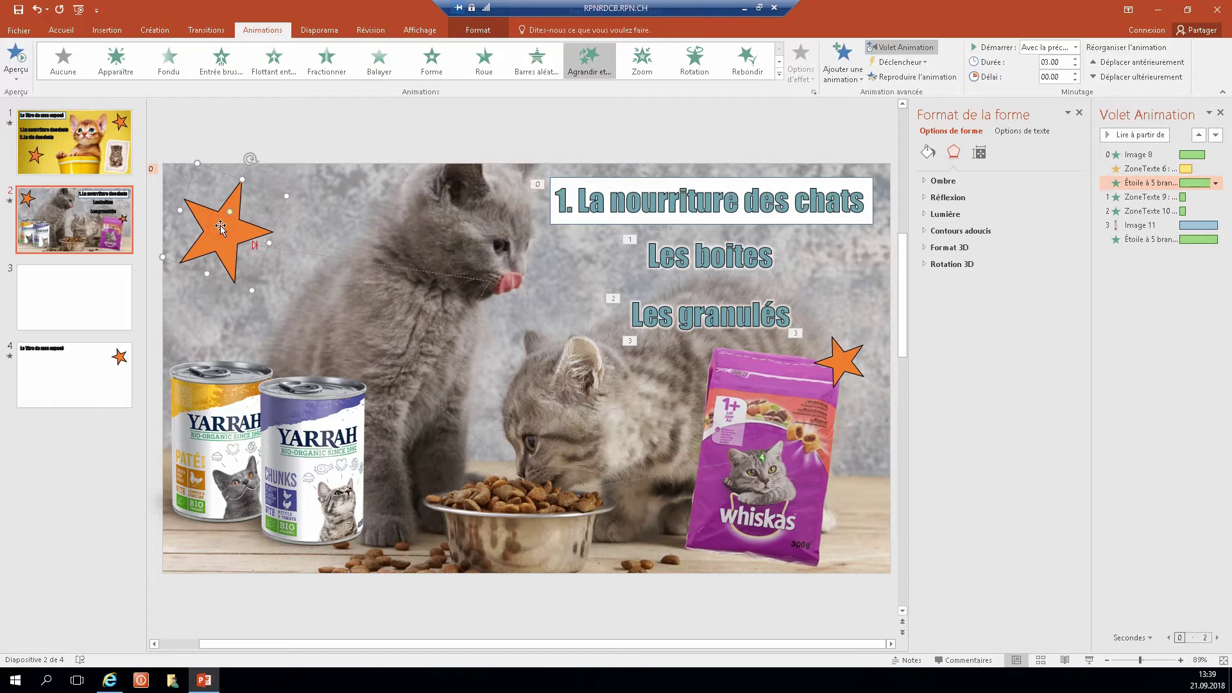
{"action": "left_click", "coordinate": [845, 69]}
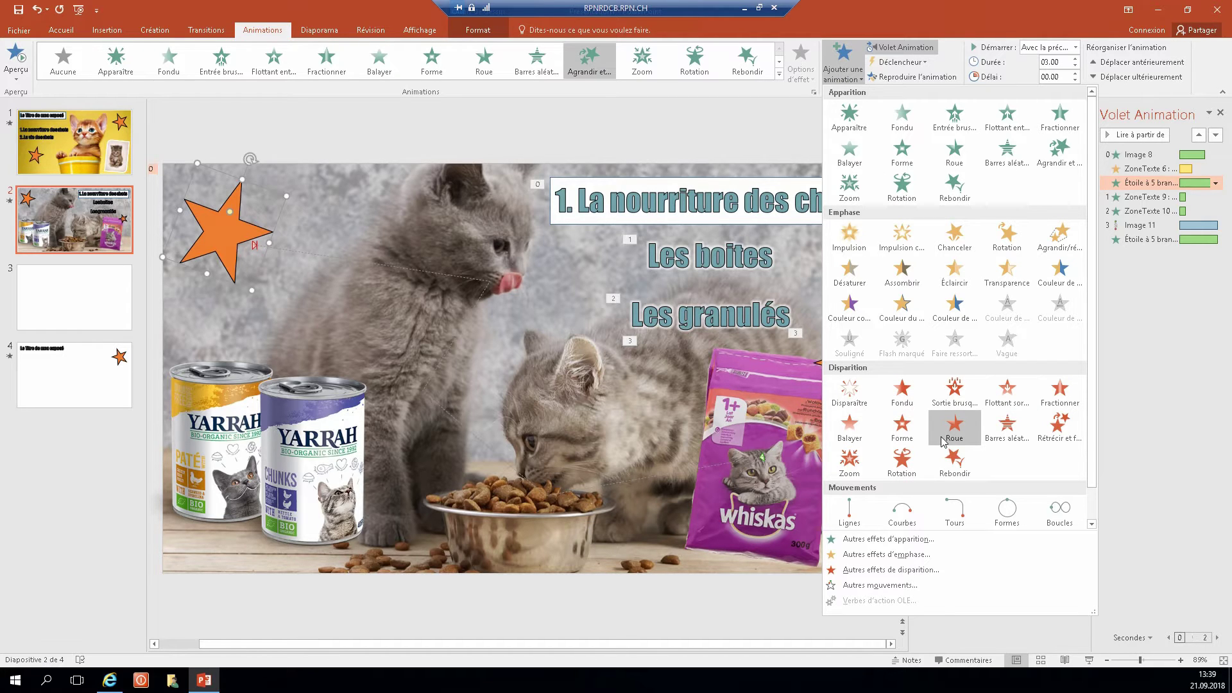
{"action": "left_click", "coordinate": [965, 400]}
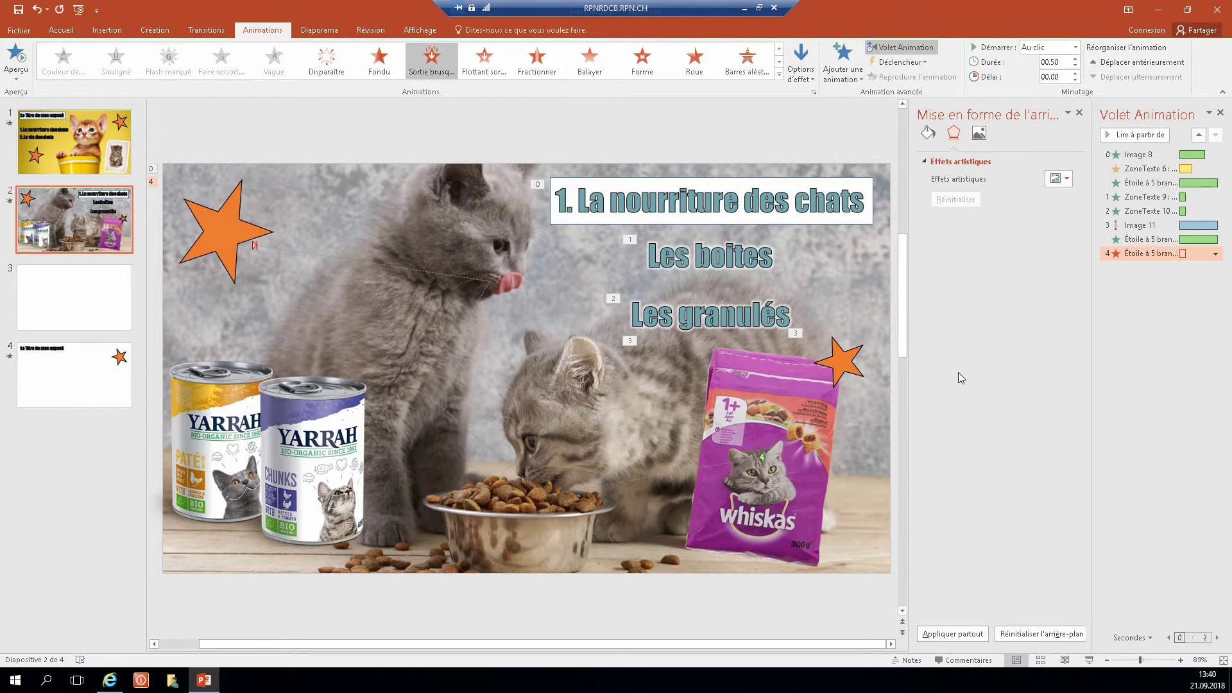
{"action": "left_click", "coordinate": [826, 430]}
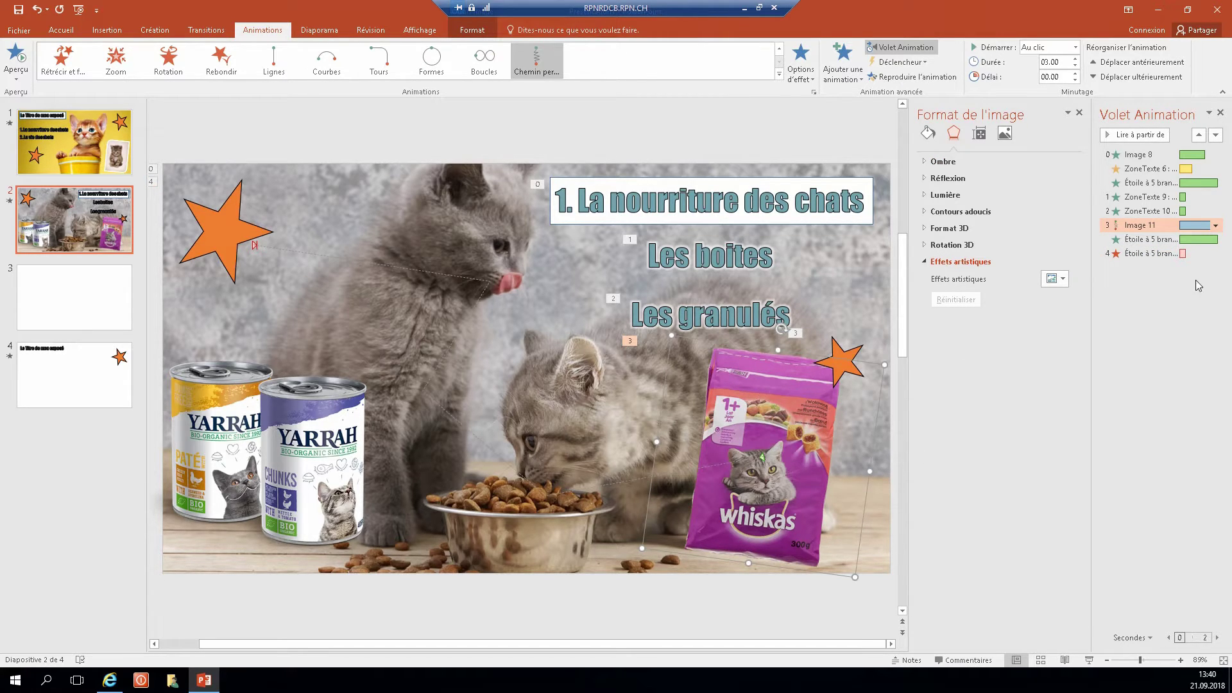
Set the star's Sortie brusque exit to start with the previous animation.
{"action": "left_click", "coordinate": [1137, 254]}
{"action": "right_click", "coordinate": [1136, 254]}
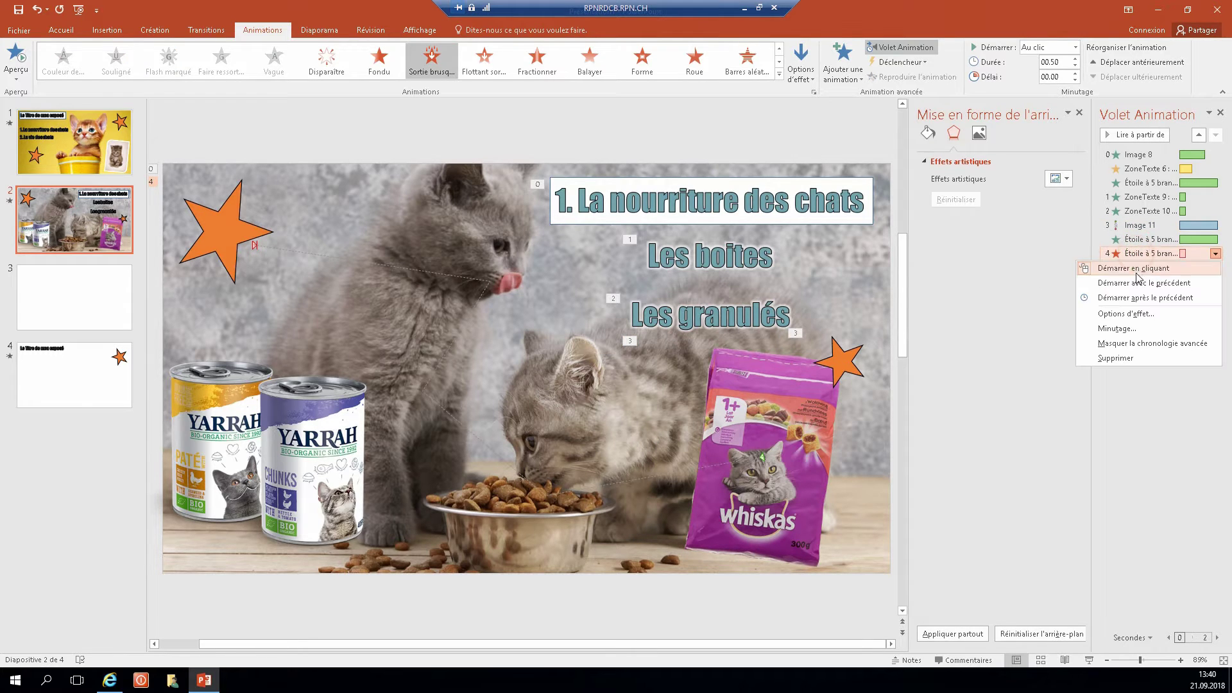
{"action": "left_click", "coordinate": [1140, 281]}
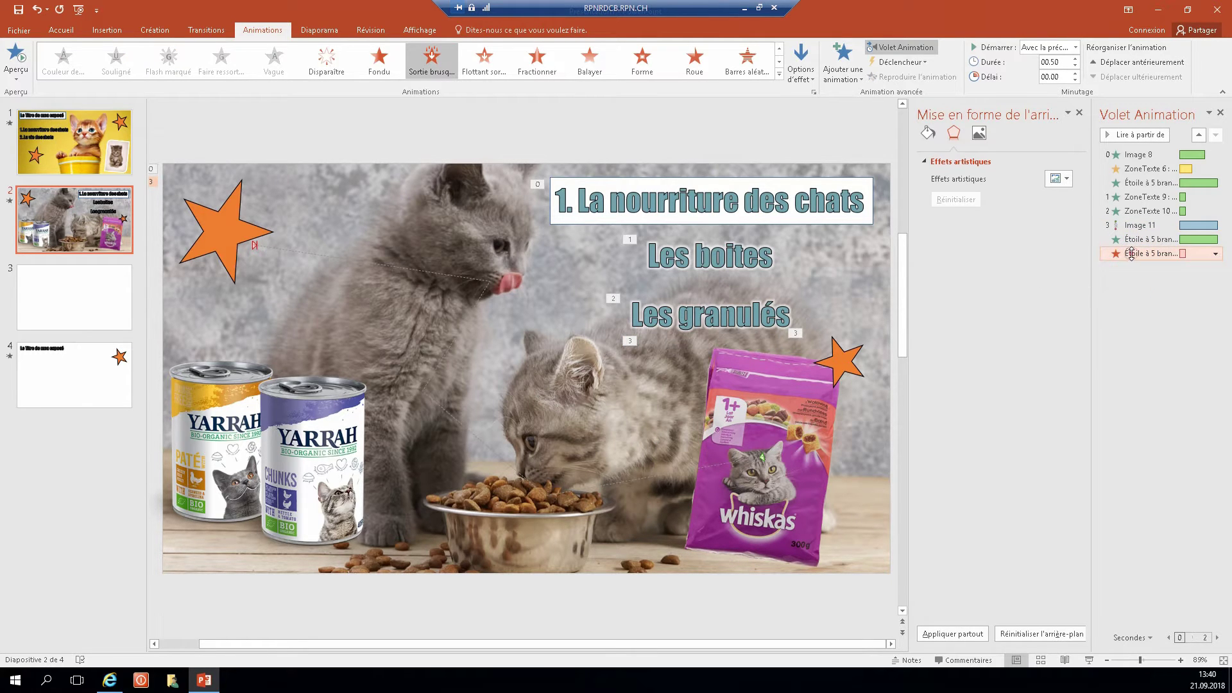
Give the star's exit effect a 1.5-second delay in Minutage and start the slideshow.
{"action": "right_click", "coordinate": [1132, 254]}
{"action": "left_click", "coordinate": [1135, 325]}
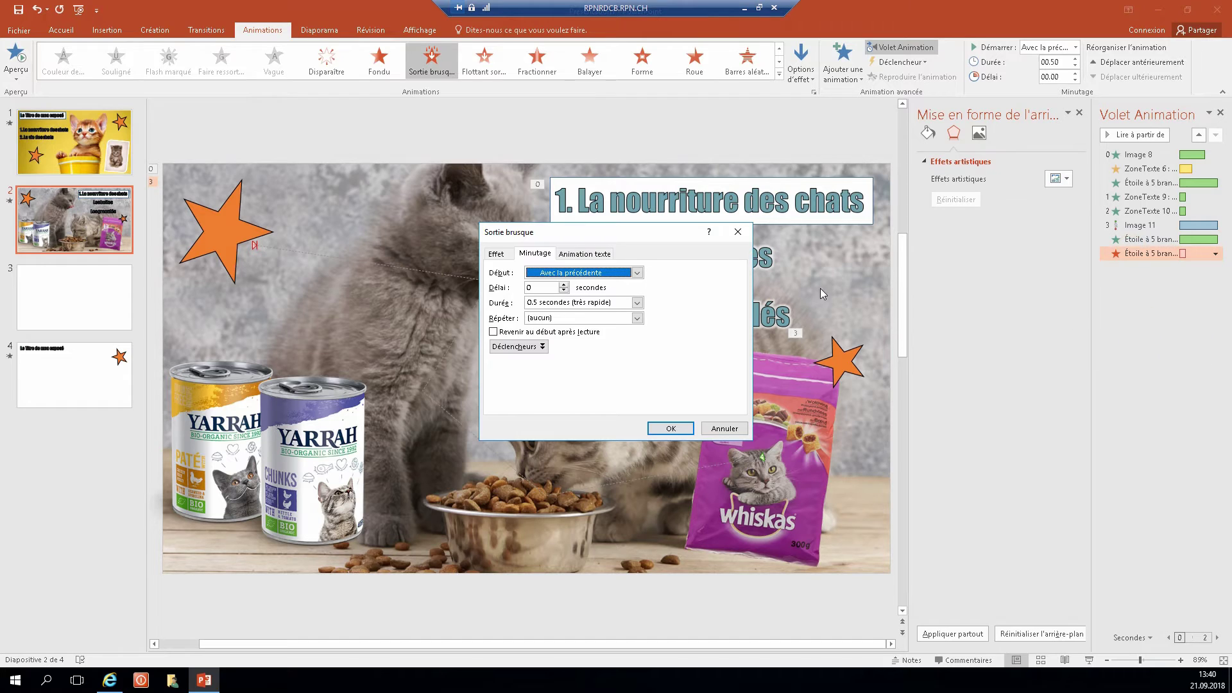
{"action": "left_click", "coordinate": [563, 284]}
{"action": "left_click", "coordinate": [564, 285]}
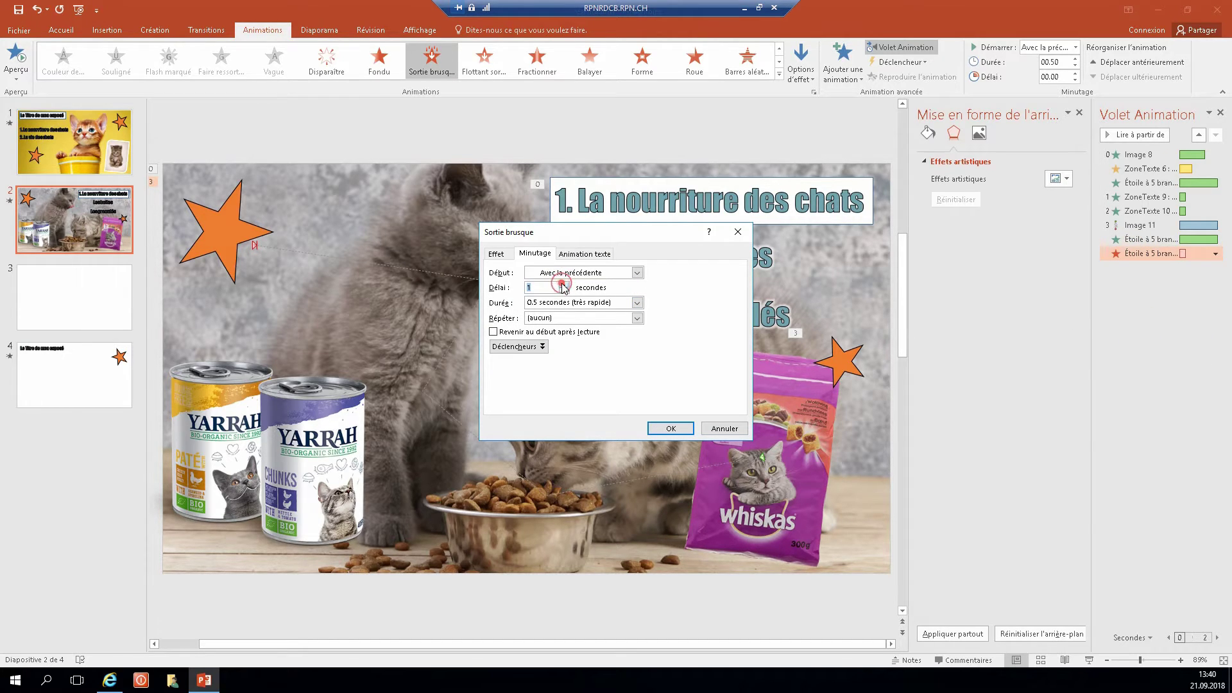
{"action": "left_click", "coordinate": [564, 284]}
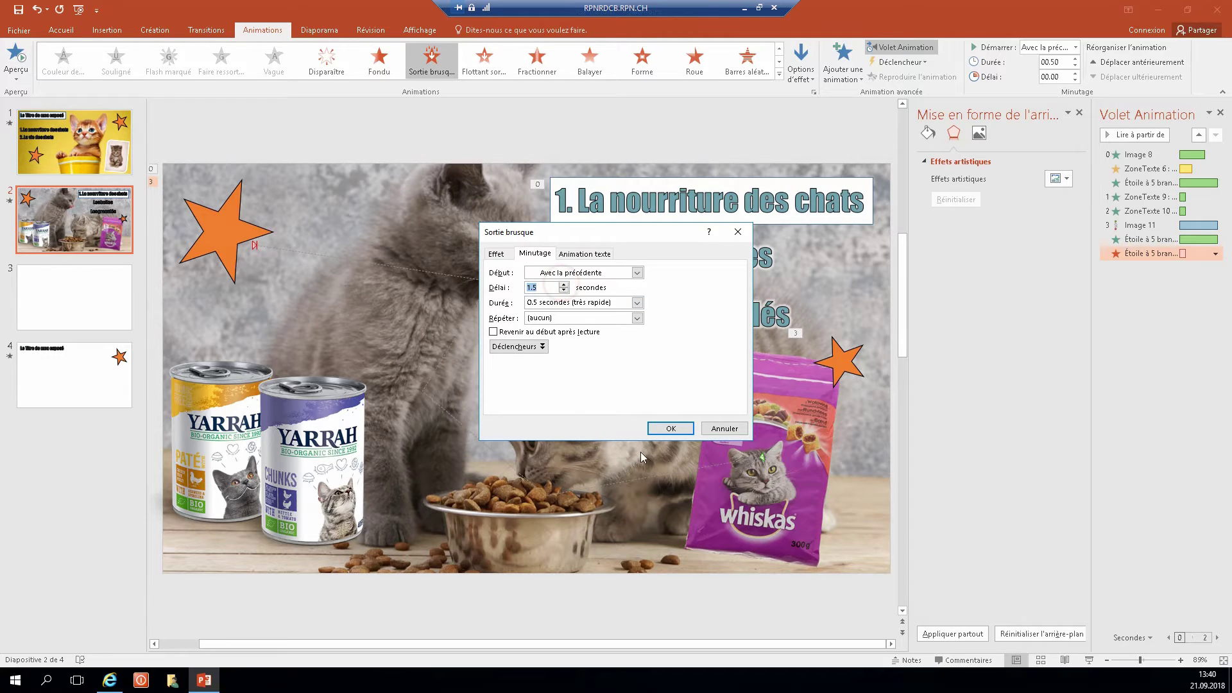
{"action": "left_click", "coordinate": [671, 428]}
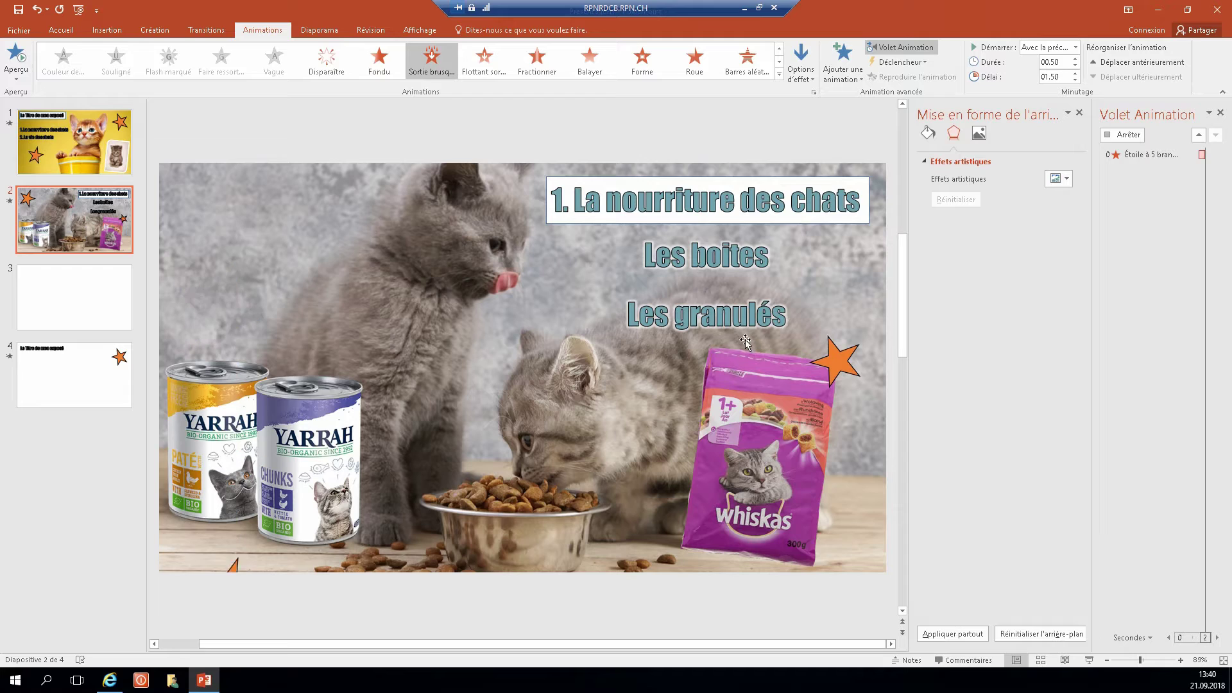
{"action": "left_click", "coordinate": [1089, 659]}
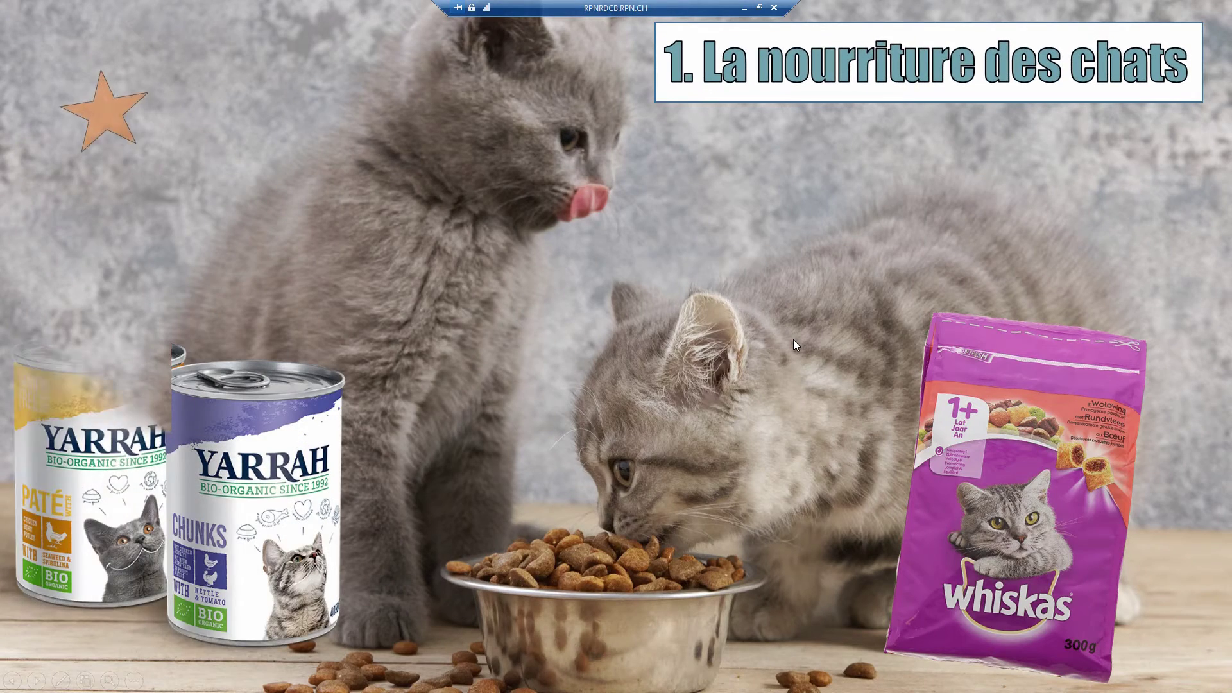
Advance the slideshow to see the Whiskas bag reach the star as it exits, then exit the slideshow.
{"action": "left_click", "coordinate": [697, 271]}
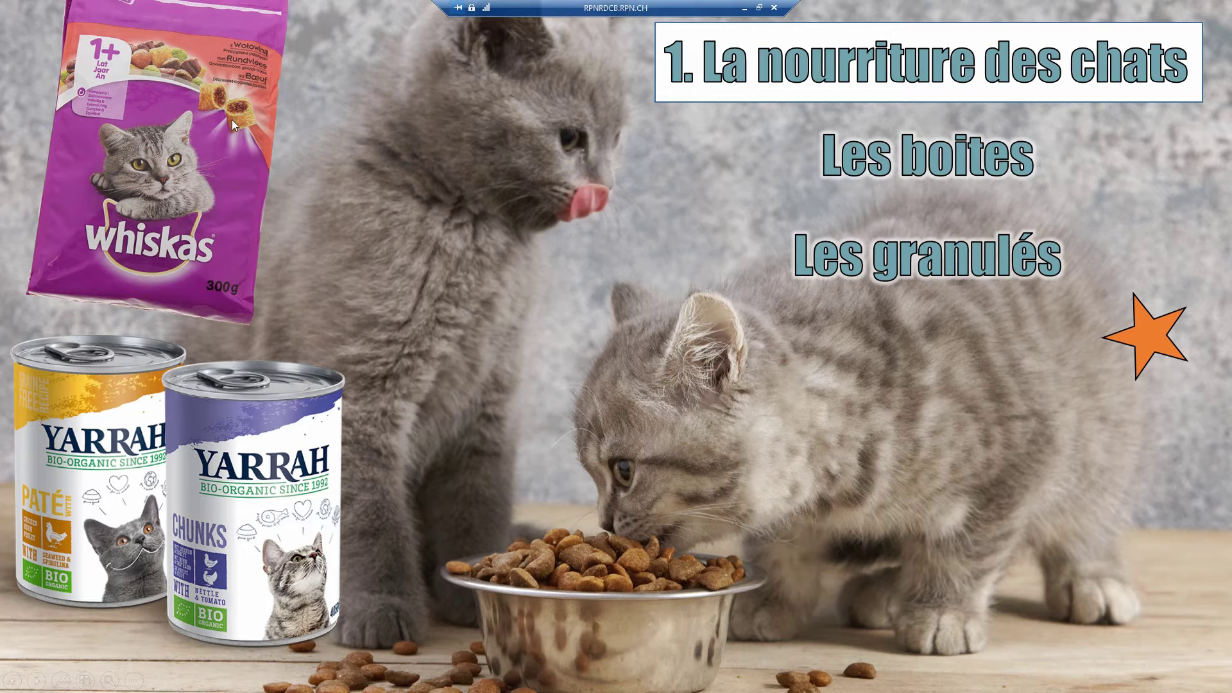
{"action": "key", "text": "Escape"}
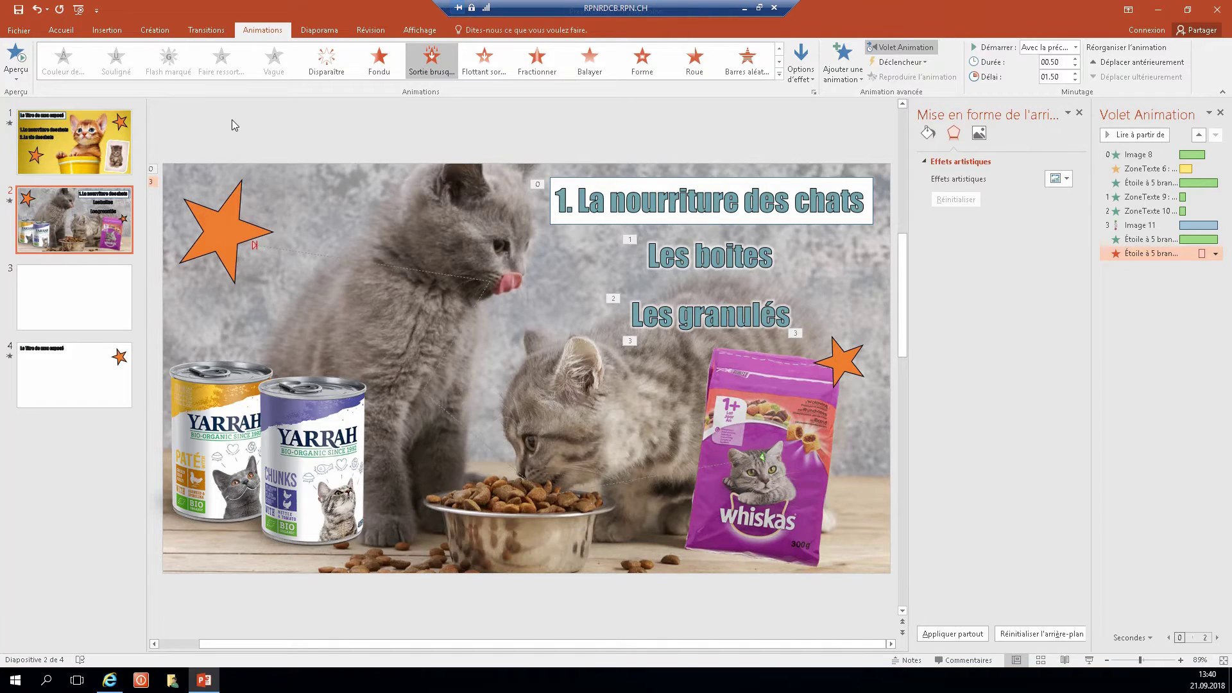
{"action": "left_click", "coordinate": [294, 125]}
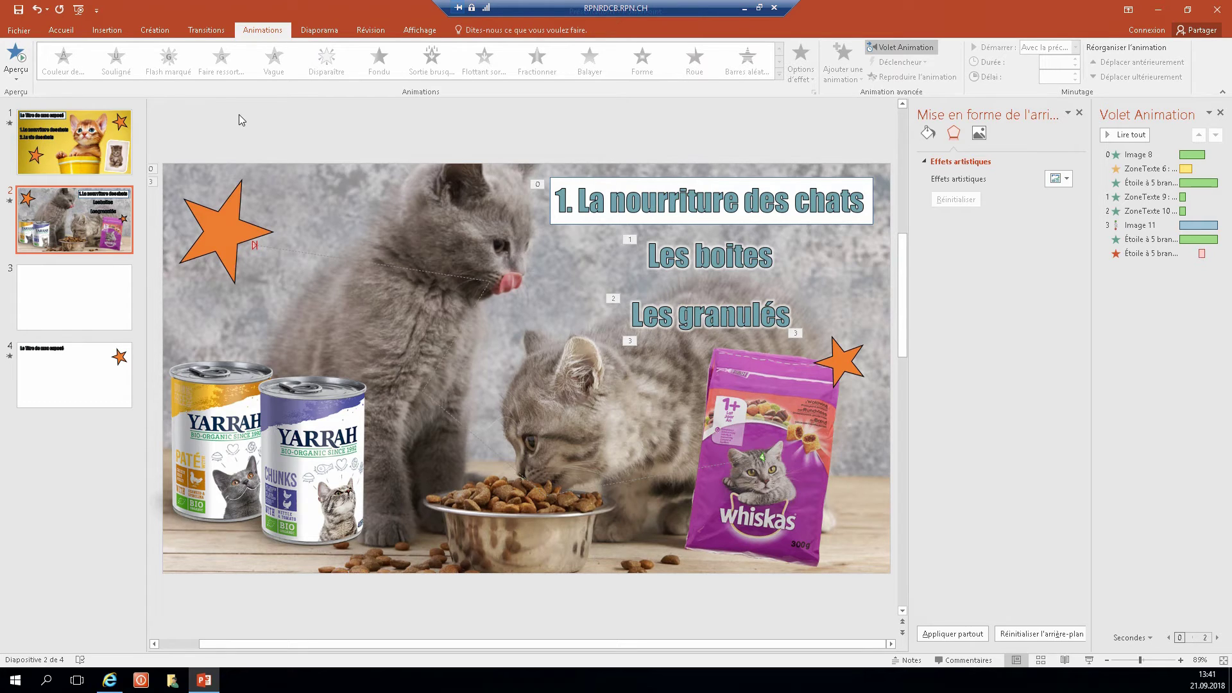
{"action": "left_click", "coordinate": [256, 133]}
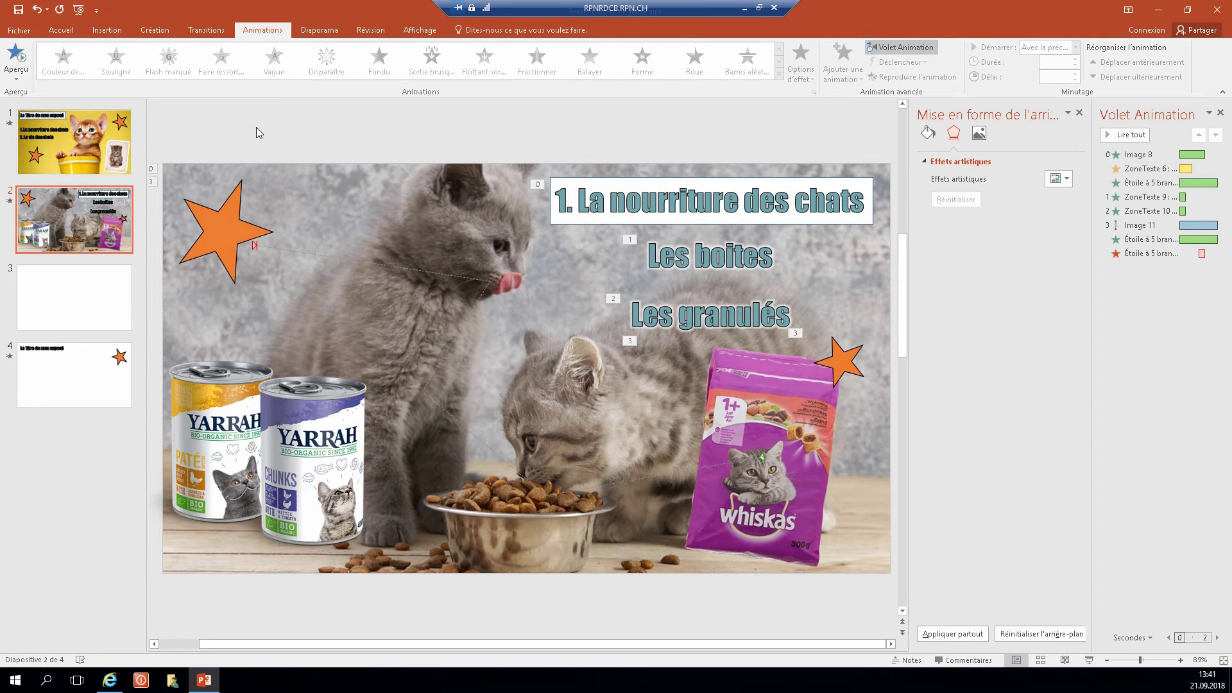